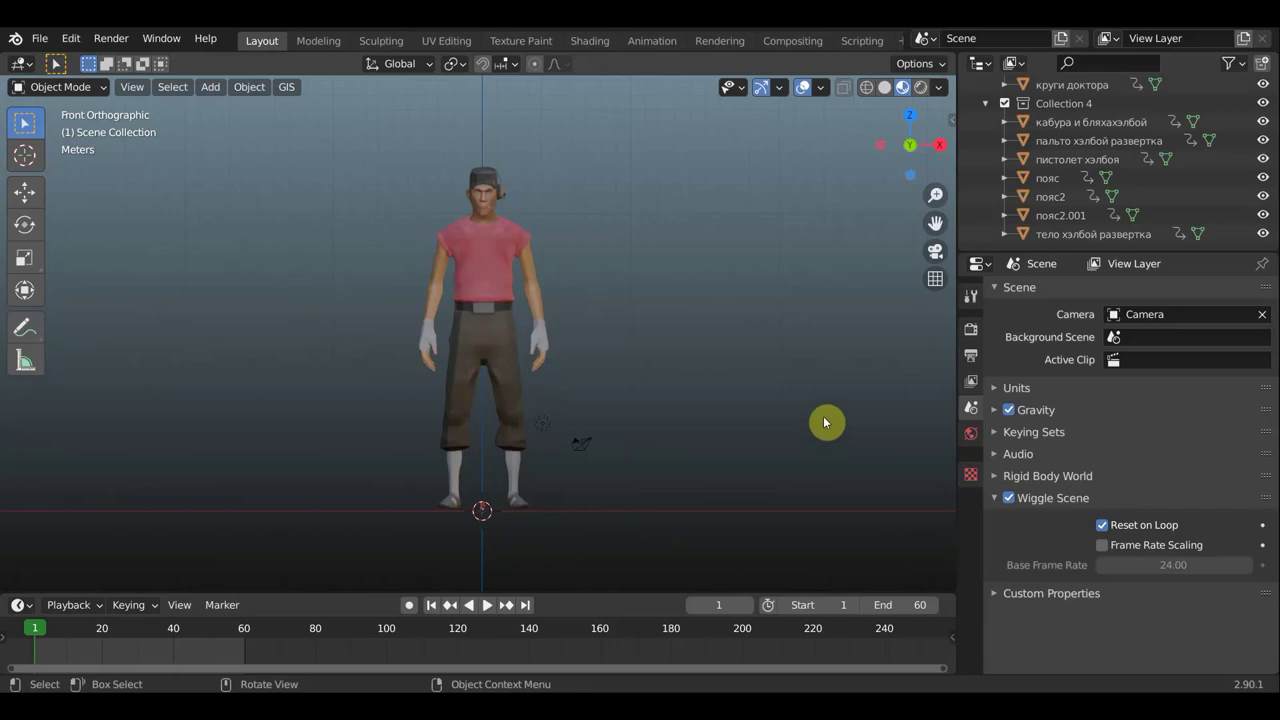
Preview the existing animation by scrubbing and playing it, with a taller timeline.
{"action": "left_click_drag", "start_coordinate": [38, 628], "coordinate": [246, 660]}
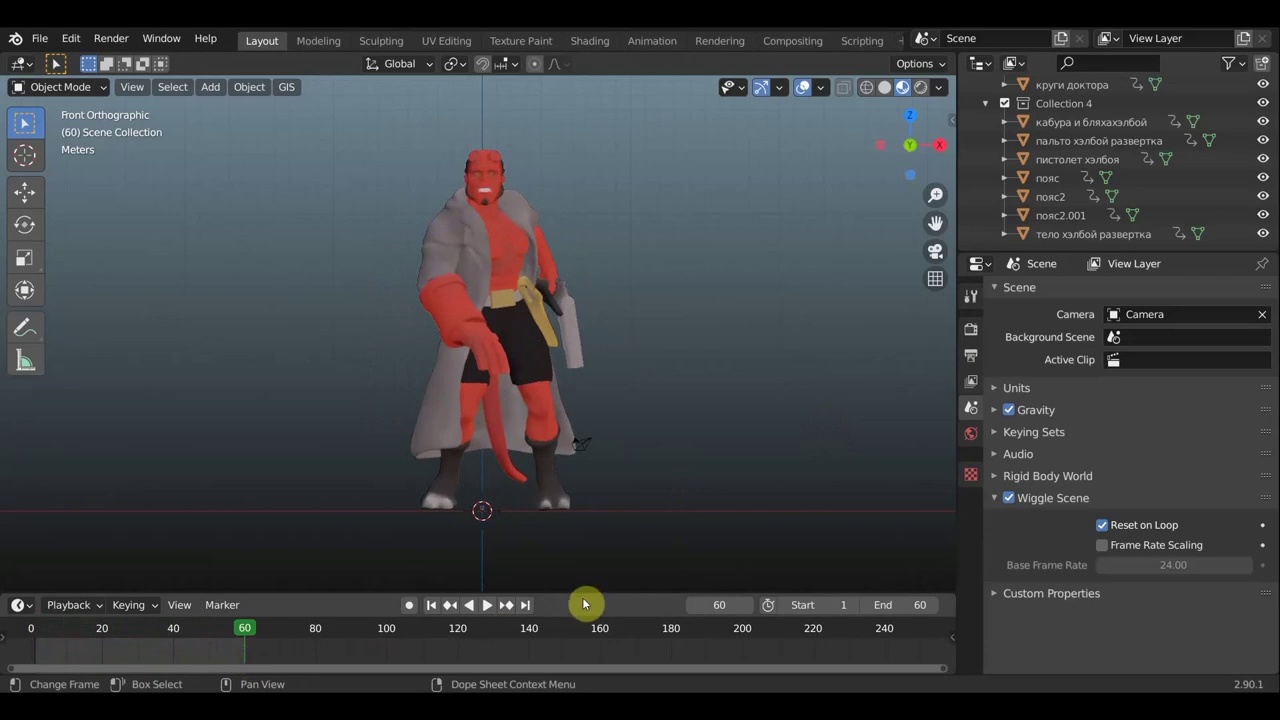
{"action": "left_click_drag", "start_coordinate": [580, 592], "coordinate": [580, 532]}
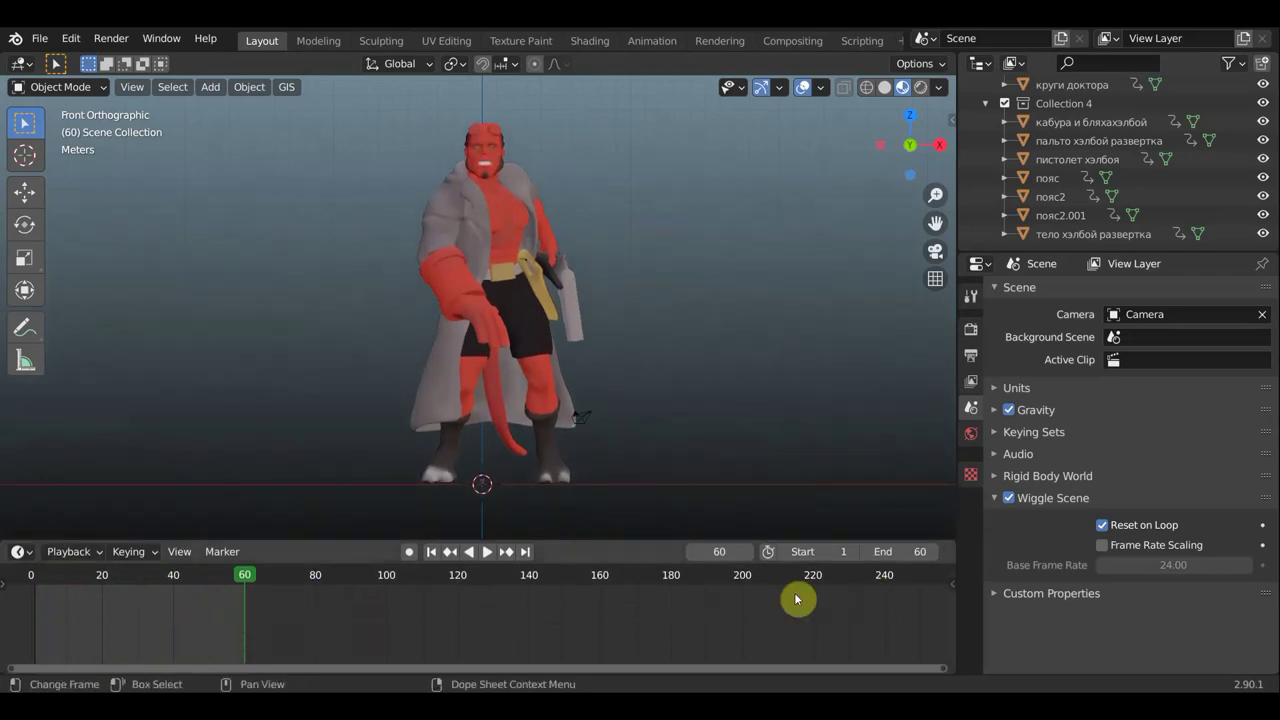
{"action": "left_click", "coordinate": [470, 552]}
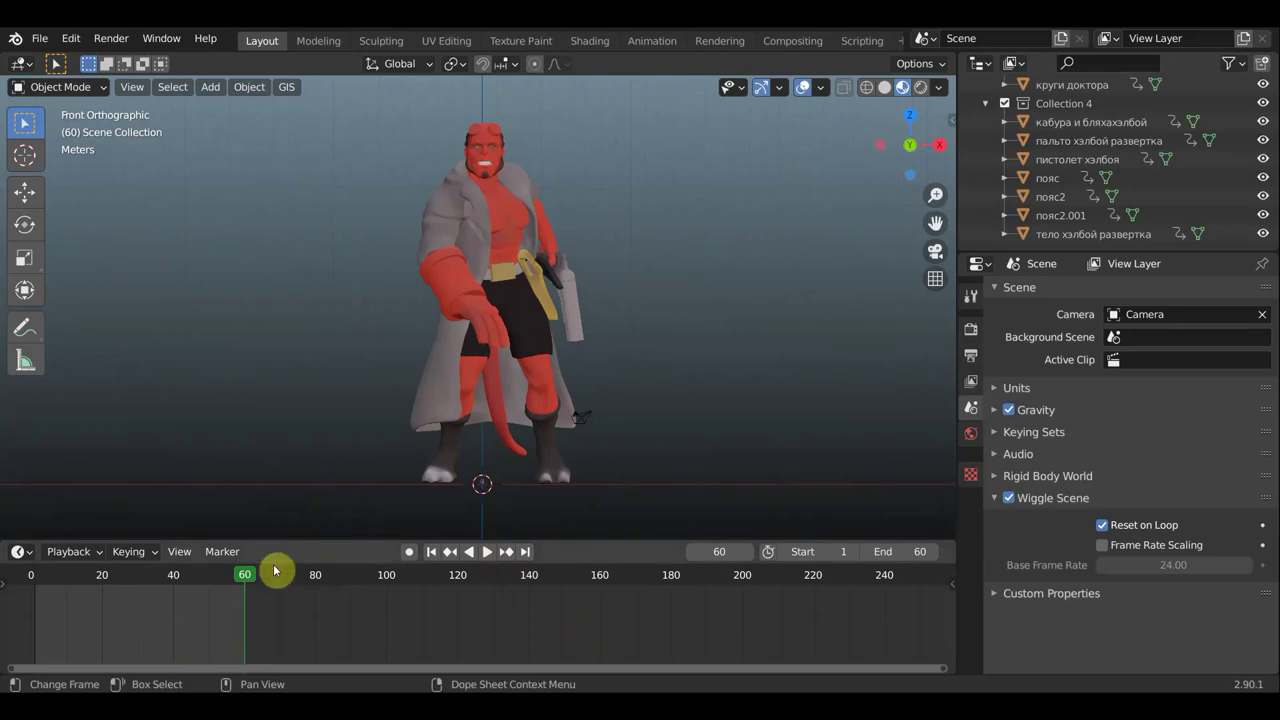
{"action": "left_click_drag", "start_coordinate": [197, 577], "coordinate": [43, 574]}
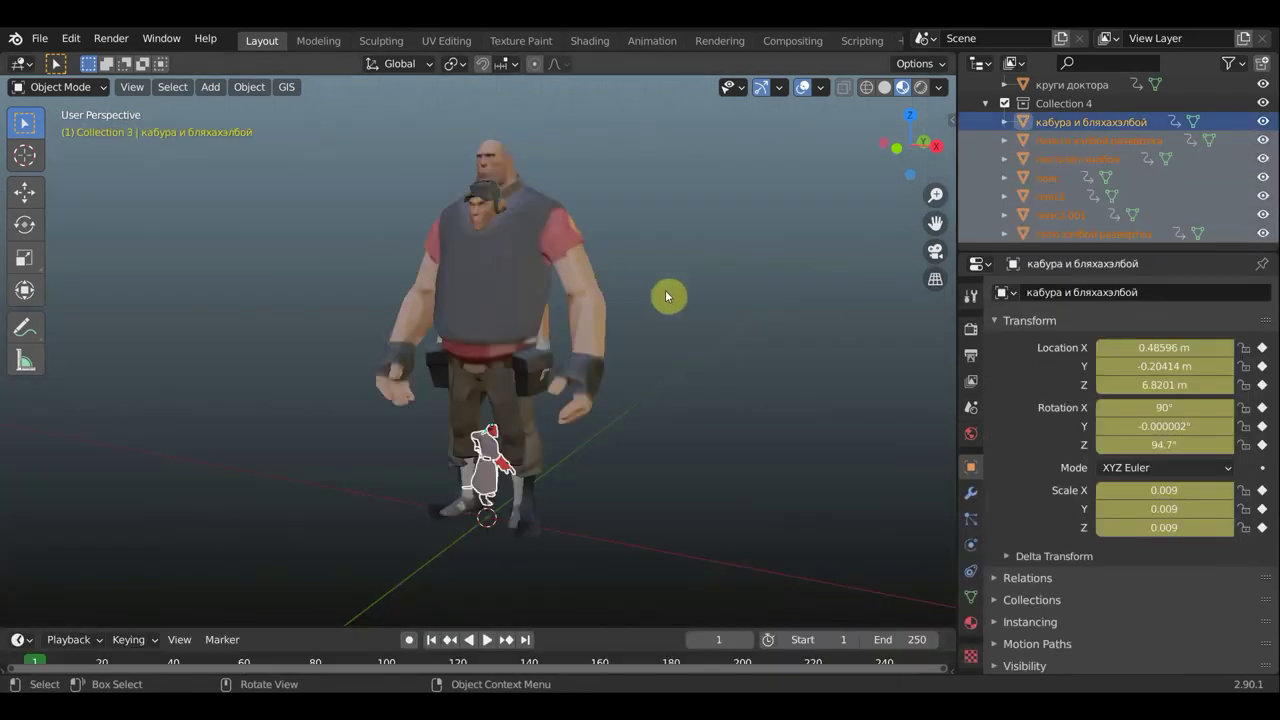
Exclude Collection, Collection 2, Collection 3 and Collection 4, hiding the scout, Heavy and other figures.
{"action": "scroll", "coordinate": [666, 296], "scroll_direction": "up", "scroll_amount": 1}
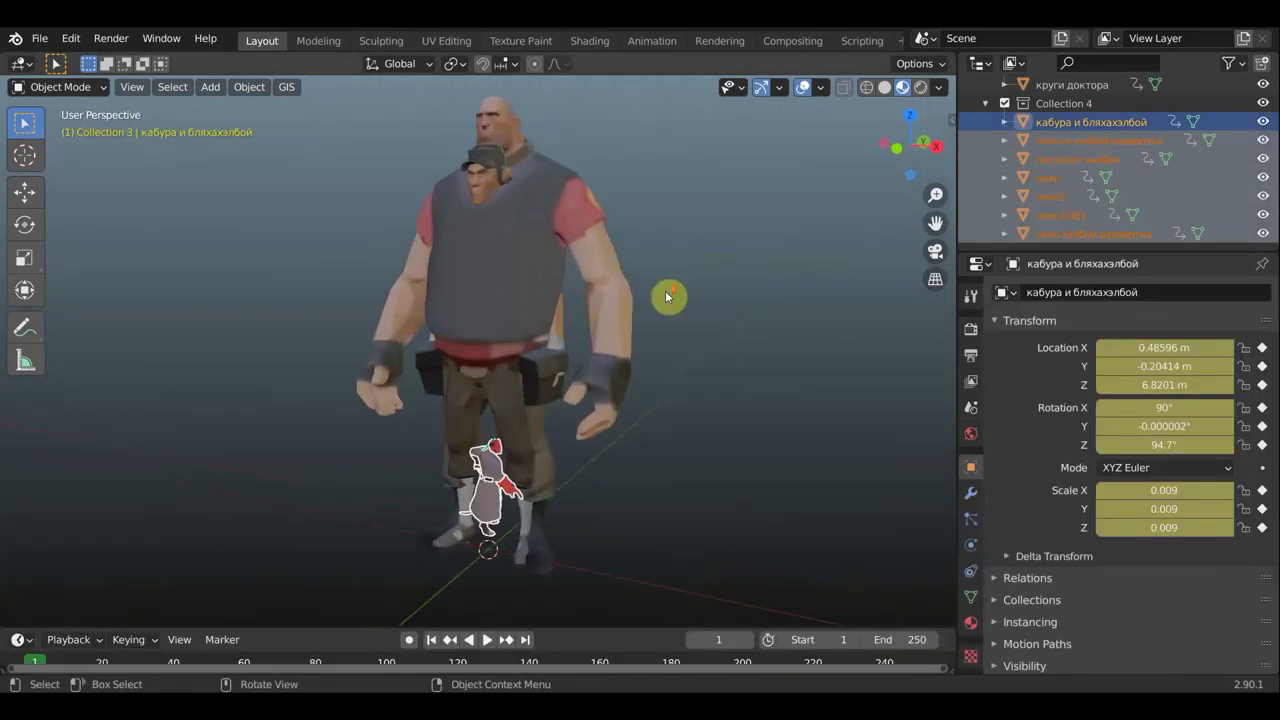
{"action": "mouse_move", "coordinate": [668, 296]}
{"action": "middle_mouse_down"}
{"action": "mouse_move", "coordinate": [763, 286]}
{"action": "mouse_move", "coordinate": [719, 282]}
{"action": "middle_mouse_up"}
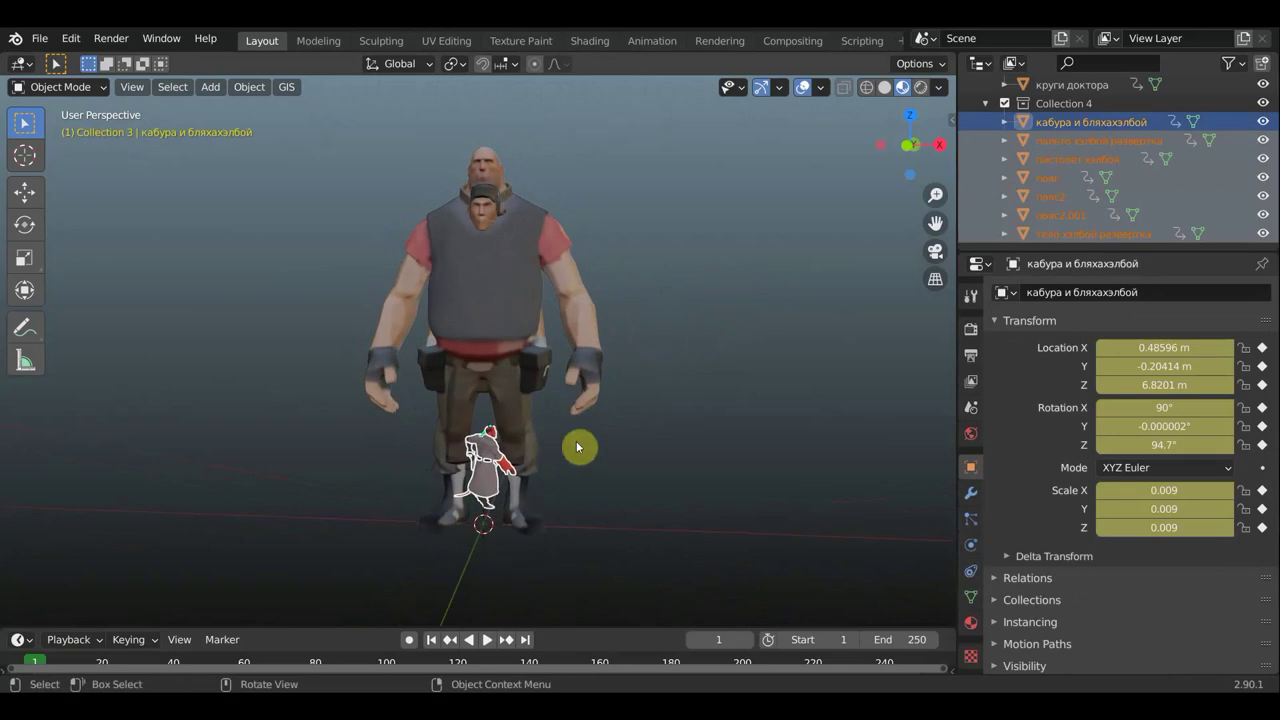
{"action": "mouse_move", "coordinate": [551, 437]}
{"action": "middle_mouse_down"}
{"action": "mouse_move", "coordinate": [436, 452]}
{"action": "mouse_move", "coordinate": [560, 443]}
{"action": "middle_mouse_up"}
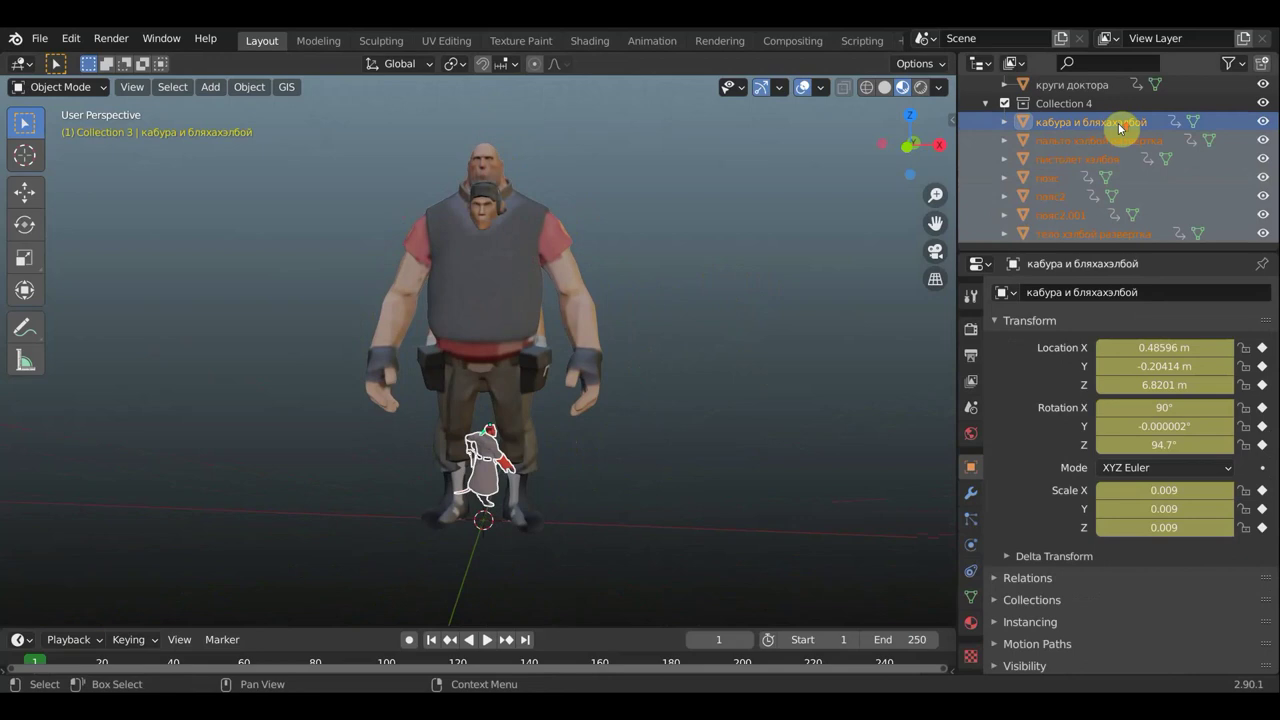
{"action": "scroll", "coordinate": [1120, 128], "scroll_direction": "up", "scroll_amount": 5}
{"action": "scroll", "coordinate": [1120, 126], "scroll_direction": "up", "scroll_amount": 5}
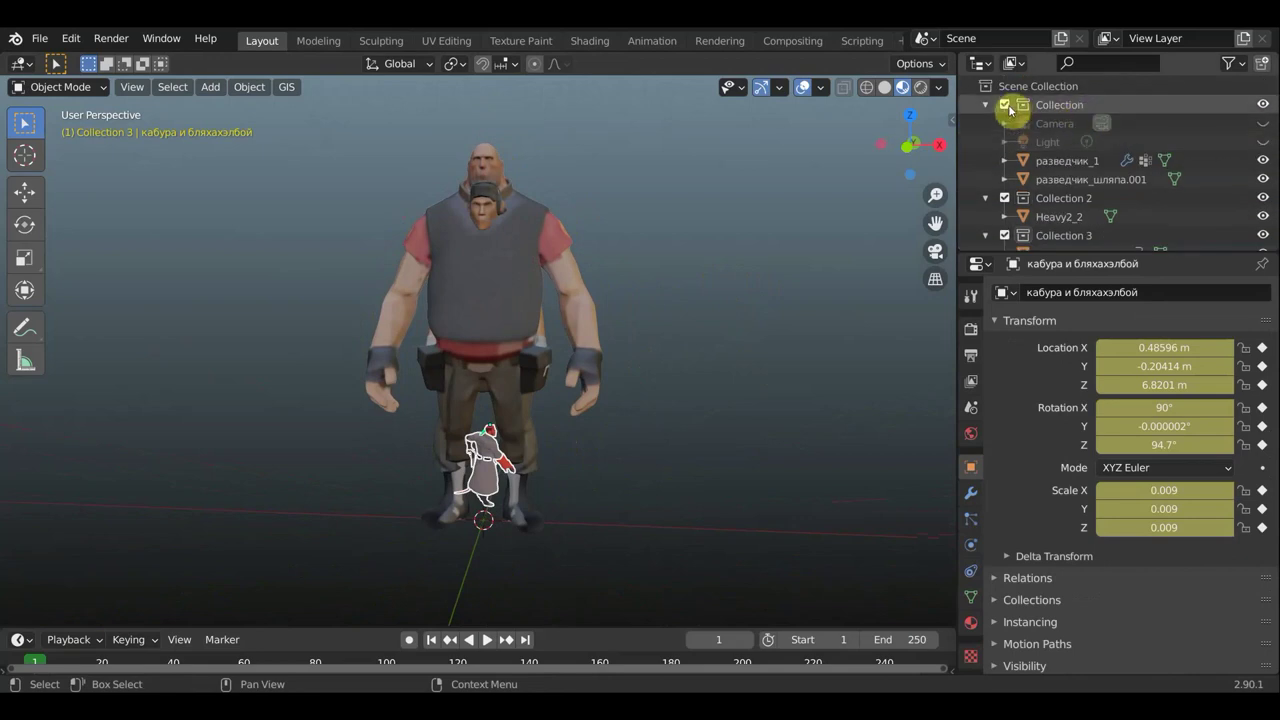
{"action": "left_click", "coordinate": [1005, 104]}
{"action": "left_click", "coordinate": [1005, 123]}
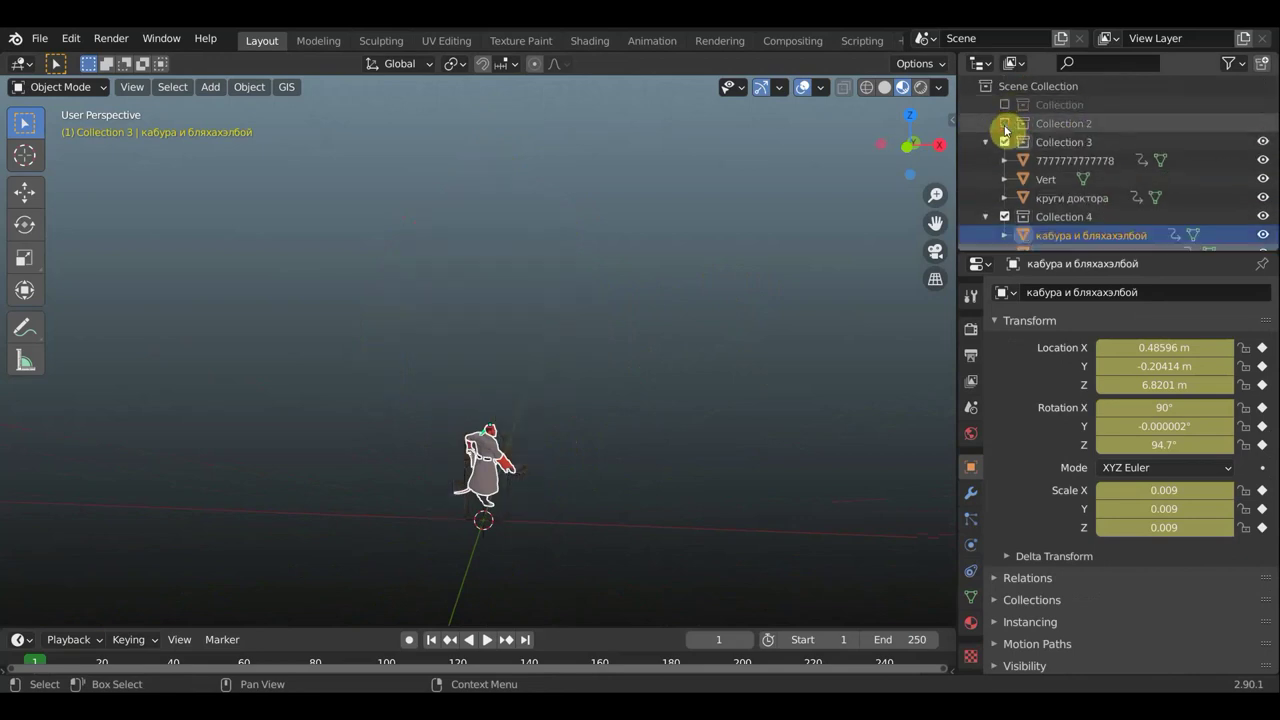
{"action": "left_click", "coordinate": [1005, 142]}
{"action": "left_click", "coordinate": [1005, 160]}
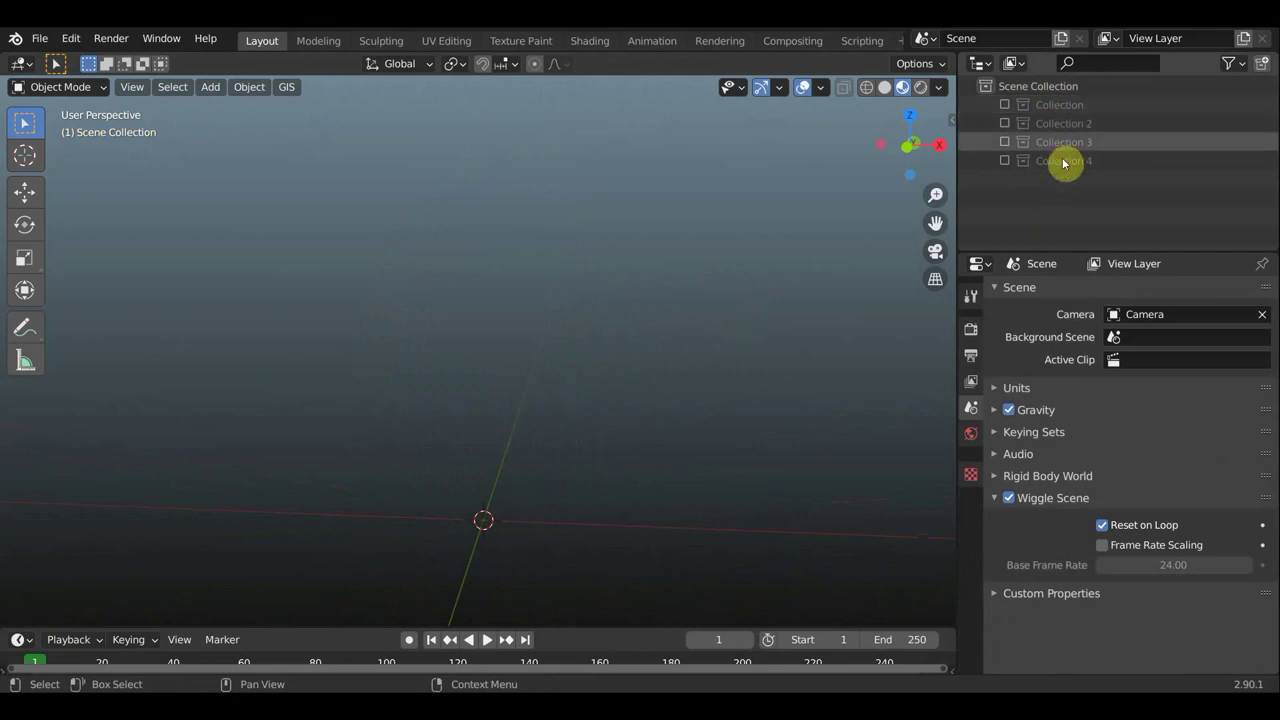
Add Collection 5 and open the import options, then cancel and delete Collection 5.
{"action": "left_click", "coordinate": [1262, 66]}
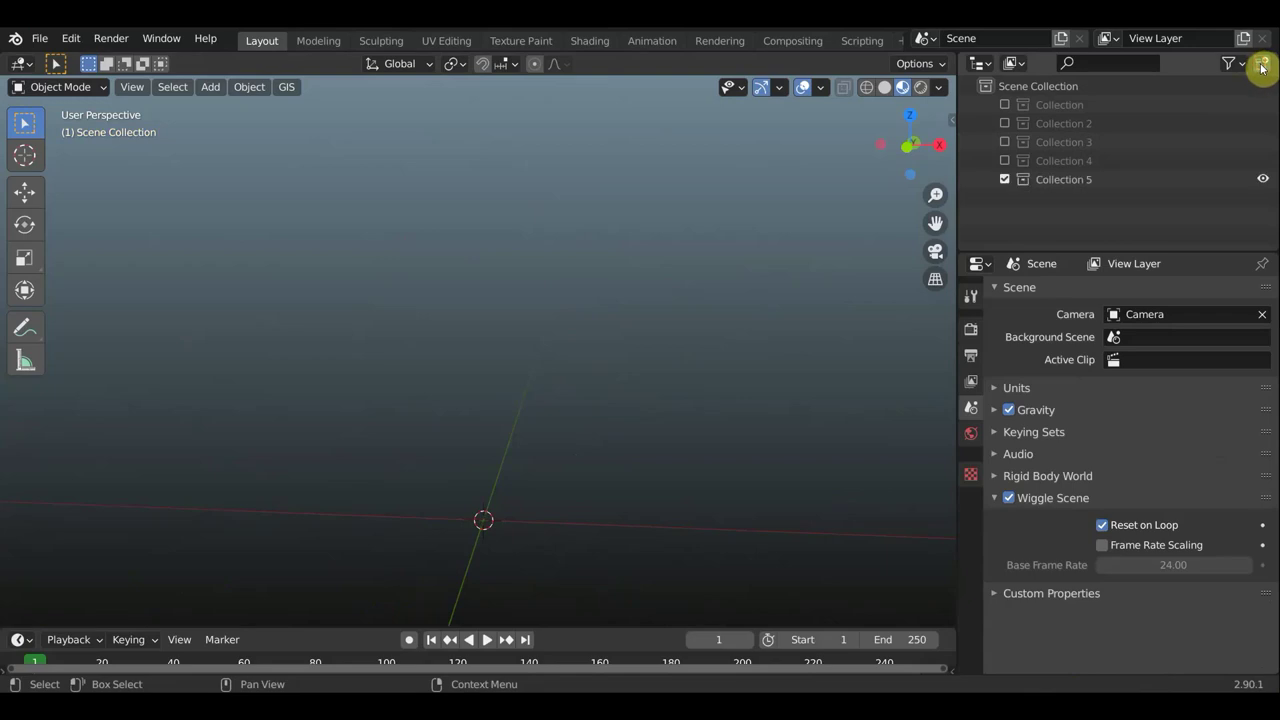
{"action": "left_click", "coordinate": [1078, 186]}
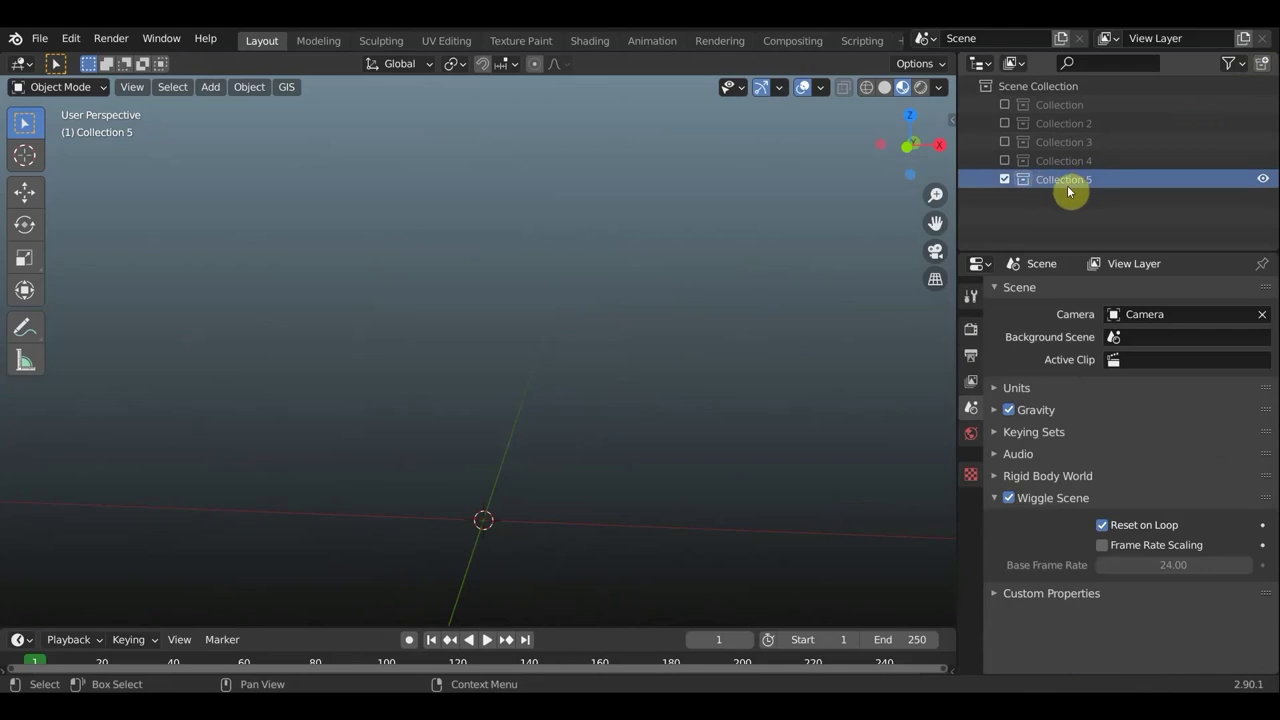
{"action": "left_click", "coordinate": [40, 38]}
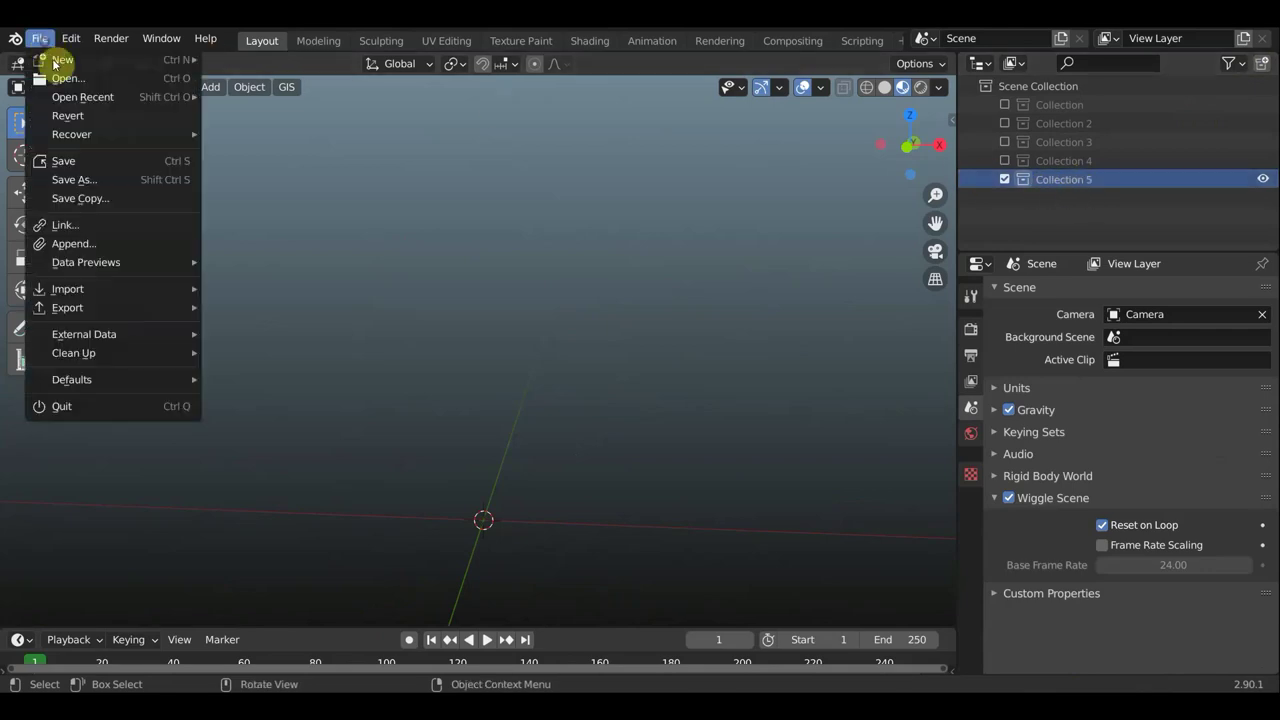
{"action": "mouse_move", "coordinate": [68, 289]}
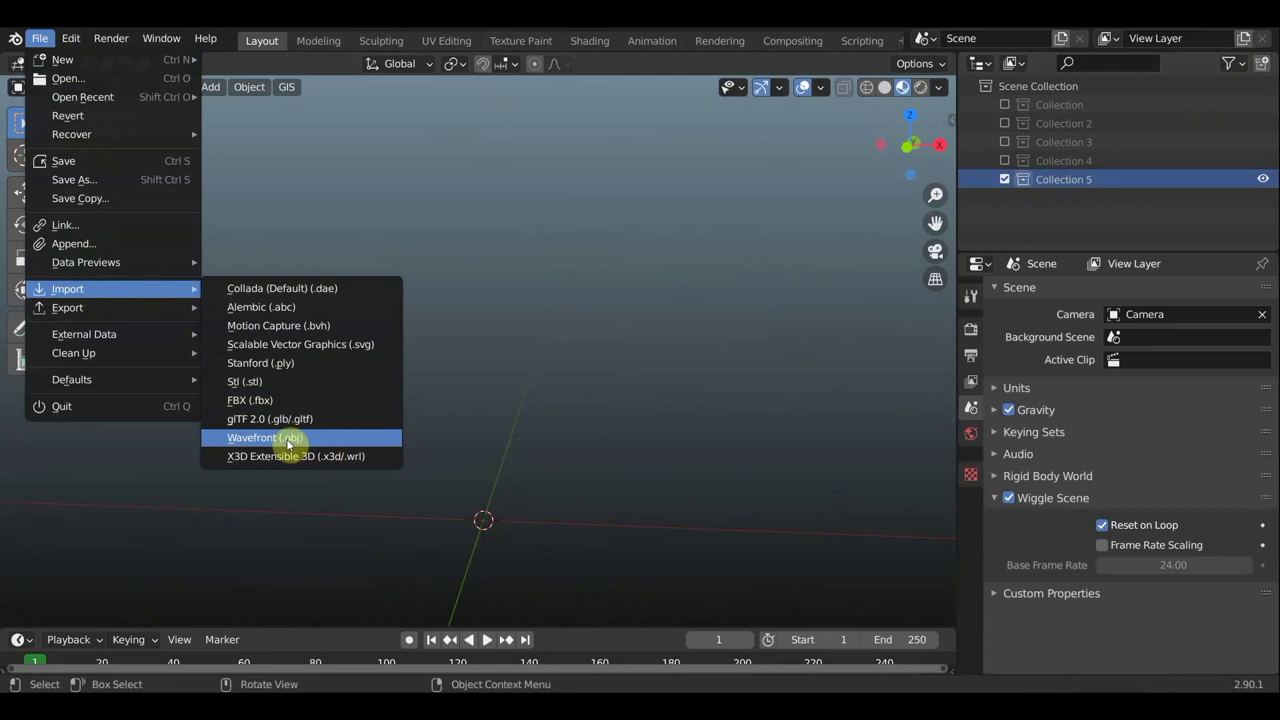
{"action": "left_click", "coordinate": [868, 327]}
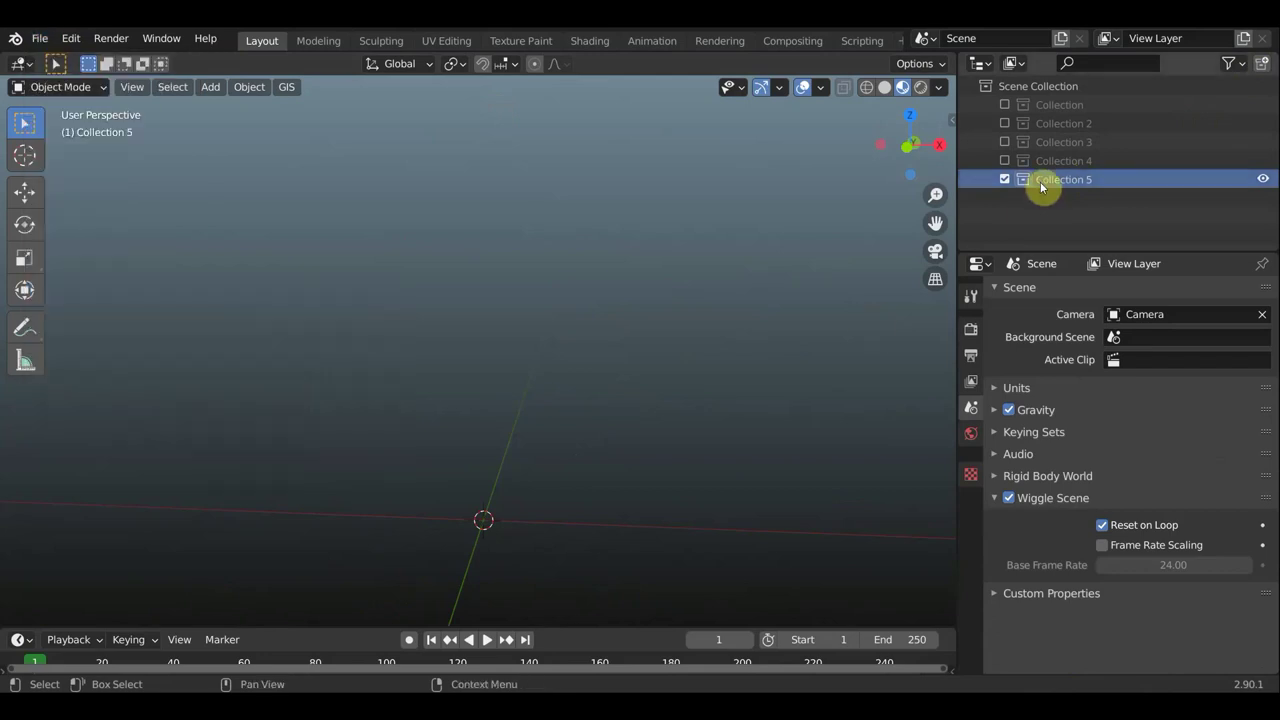
{"action": "key", "text": "Delete"}
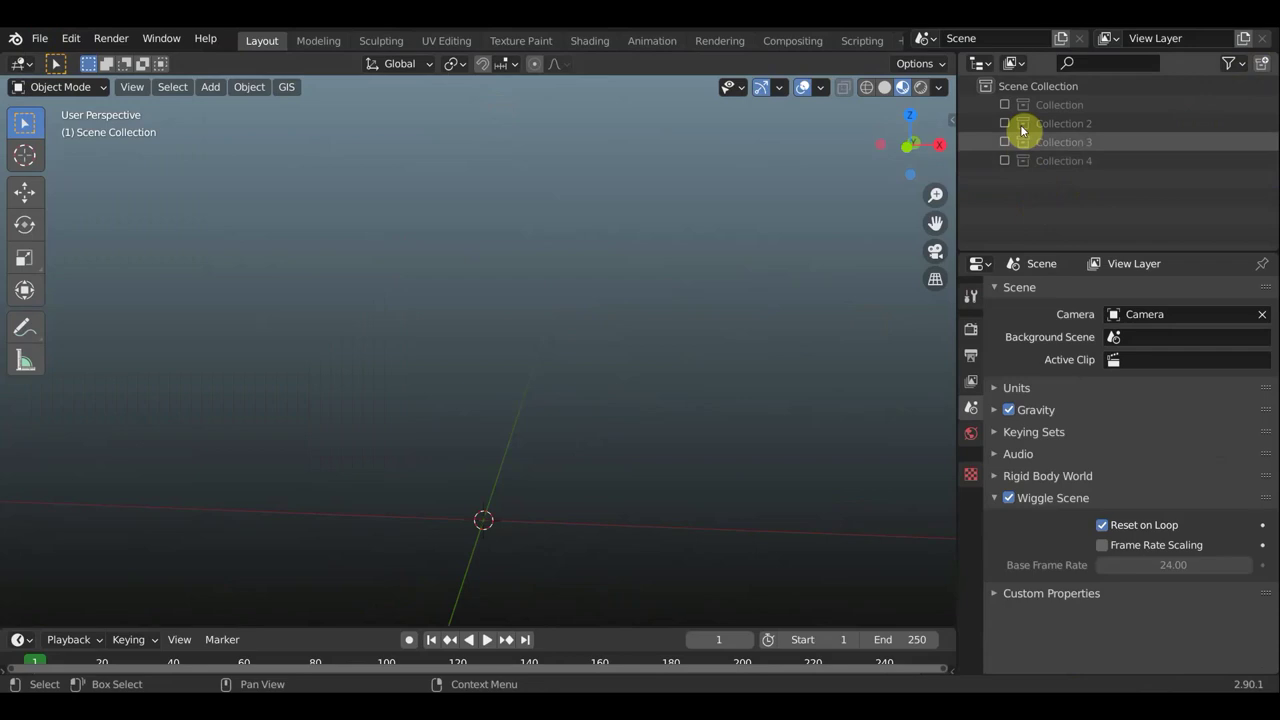
Re-include Collection to show the scout, and hide the Camera and Light in the viewport.
{"action": "left_click", "coordinate": [1005, 105]}
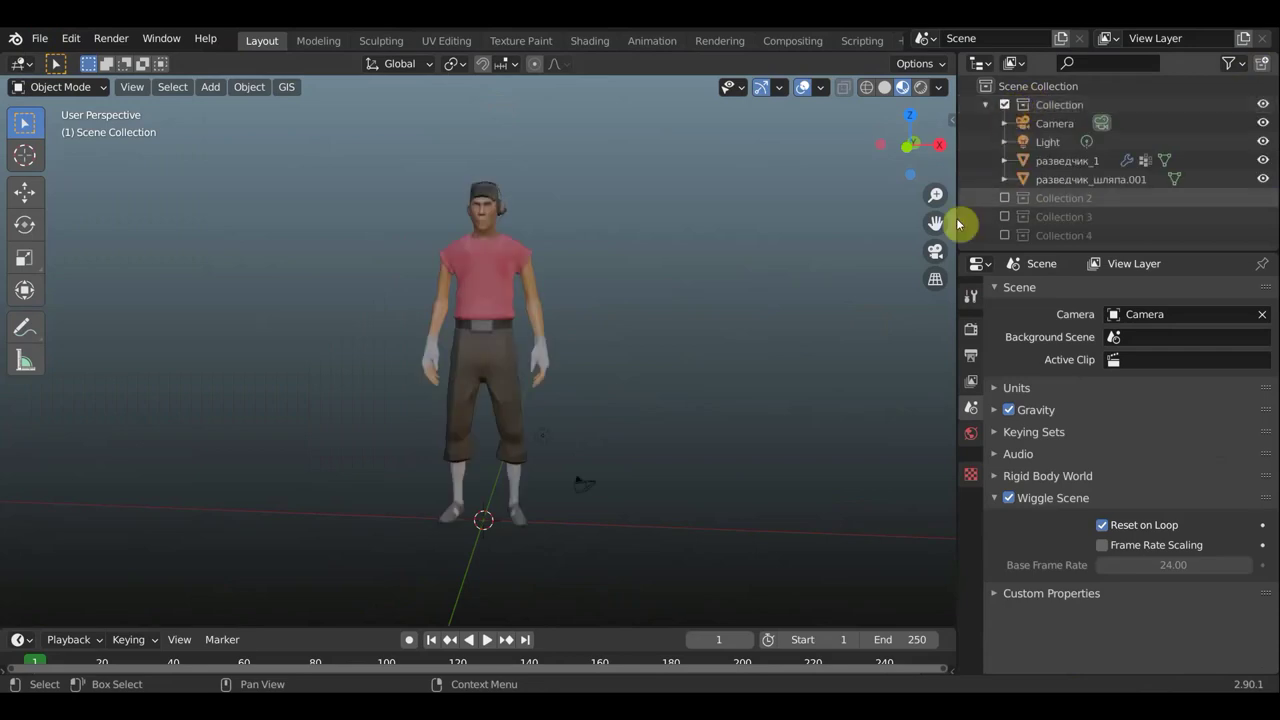
{"action": "scroll", "coordinate": [625, 478], "scroll_direction": "up", "scroll_amount": 2}
{"action": "scroll", "coordinate": [625, 478], "scroll_direction": "up", "scroll_amount": 2}
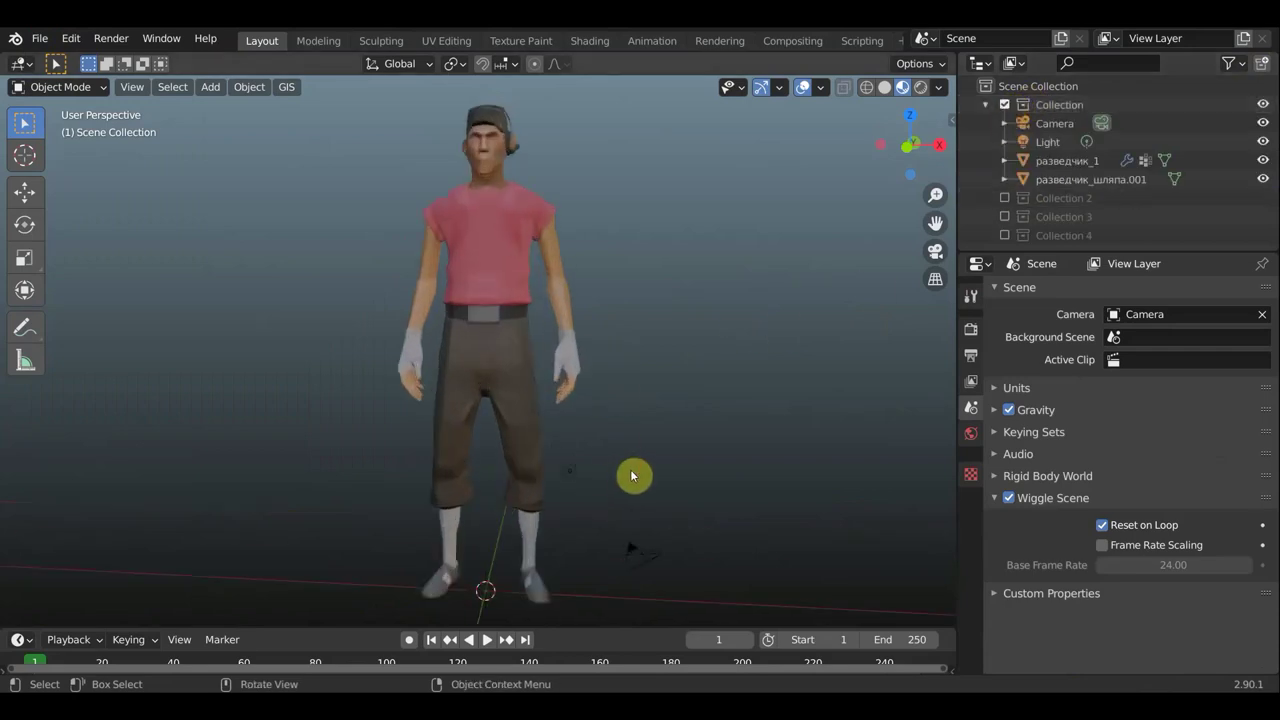
{"action": "left_click", "coordinate": [1263, 123]}
{"action": "left_click", "coordinate": [1263, 142]}
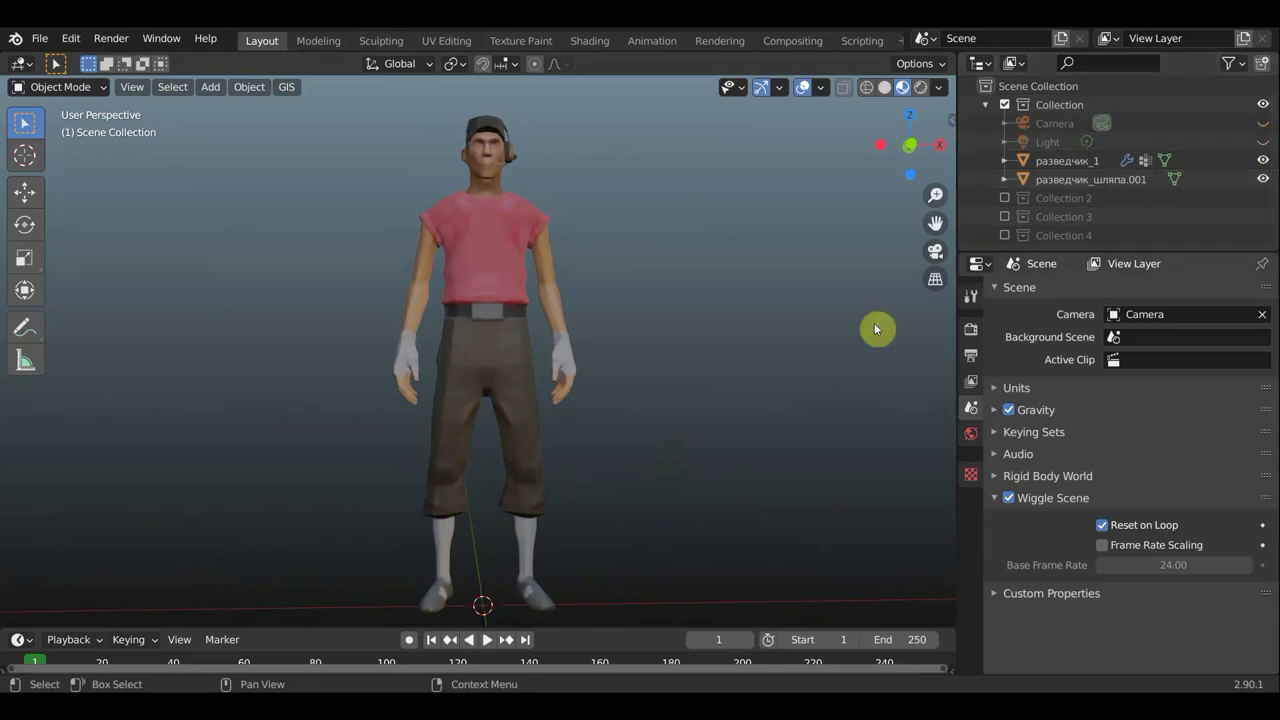
Switch to front orthographic view and select the scout's body разведчик_1.
{"action": "key", "text": "KP_1"}
{"action": "scroll", "coordinate": [757, 370], "scroll_direction": "down", "scroll_amount": 1}
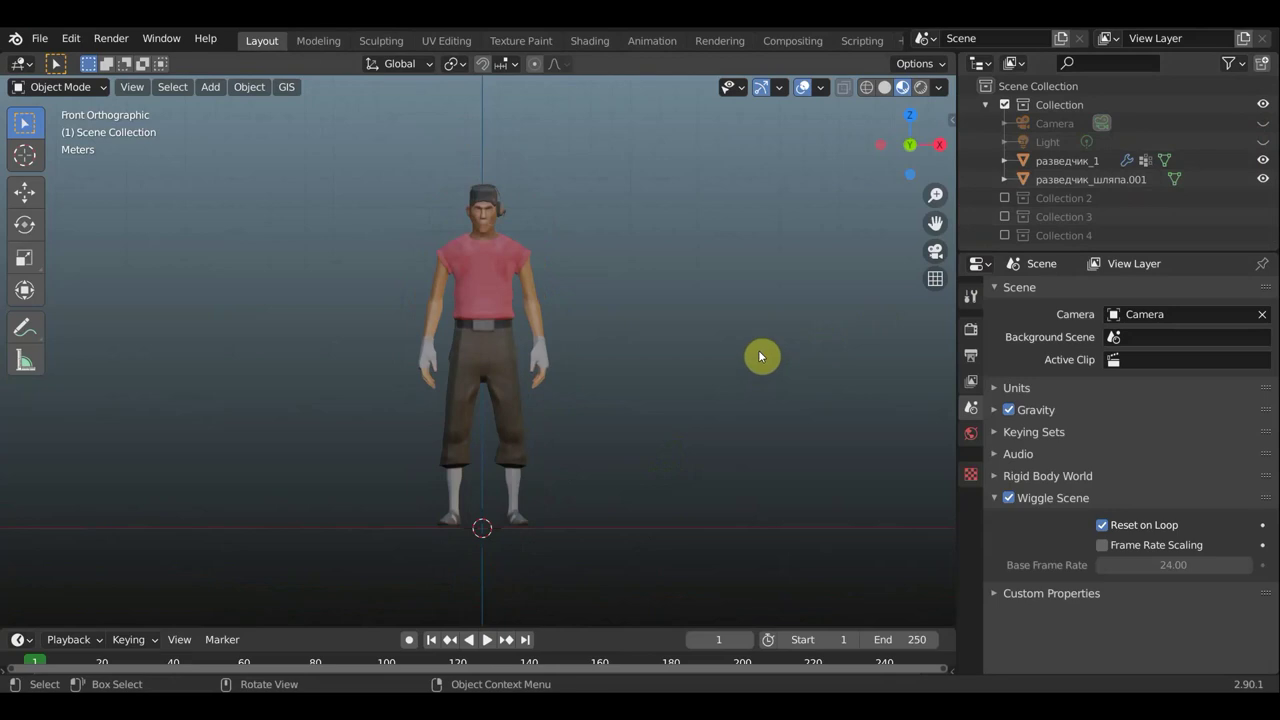
{"action": "scroll", "coordinate": [706, 352], "scroll_direction": "up", "scroll_amount": 1}
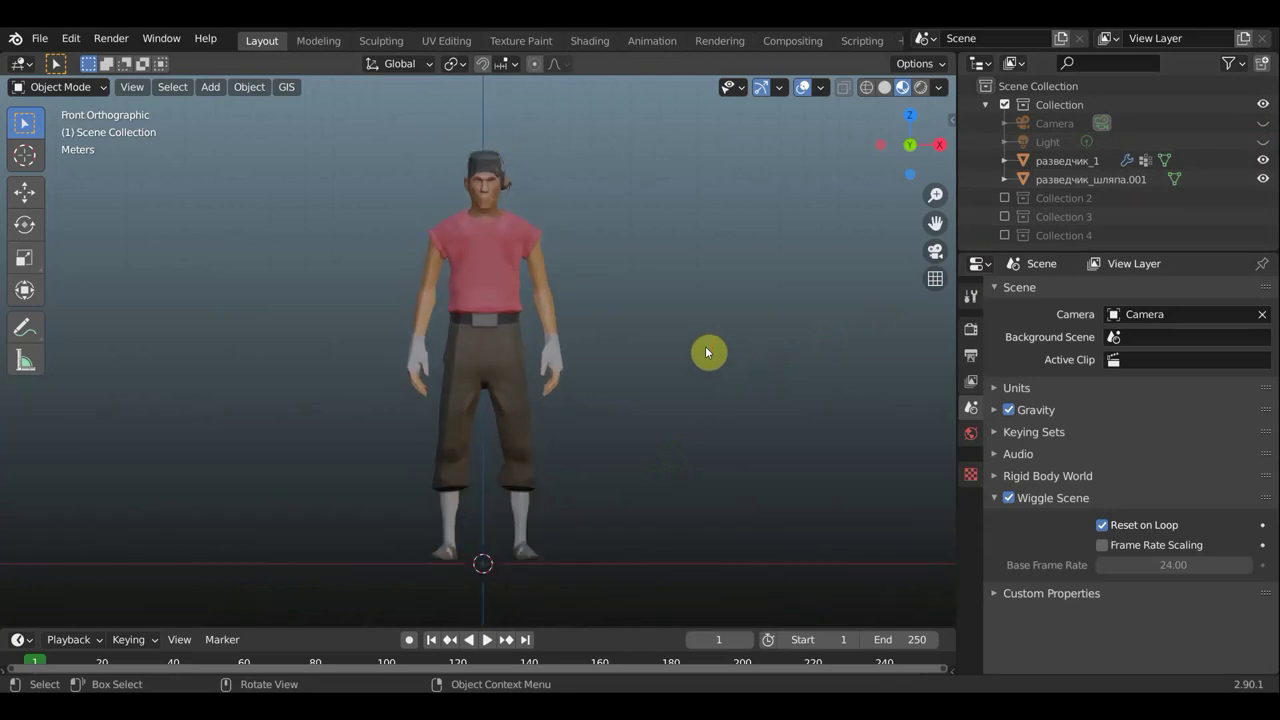
{"action": "left_click", "coordinate": [1058, 162]}
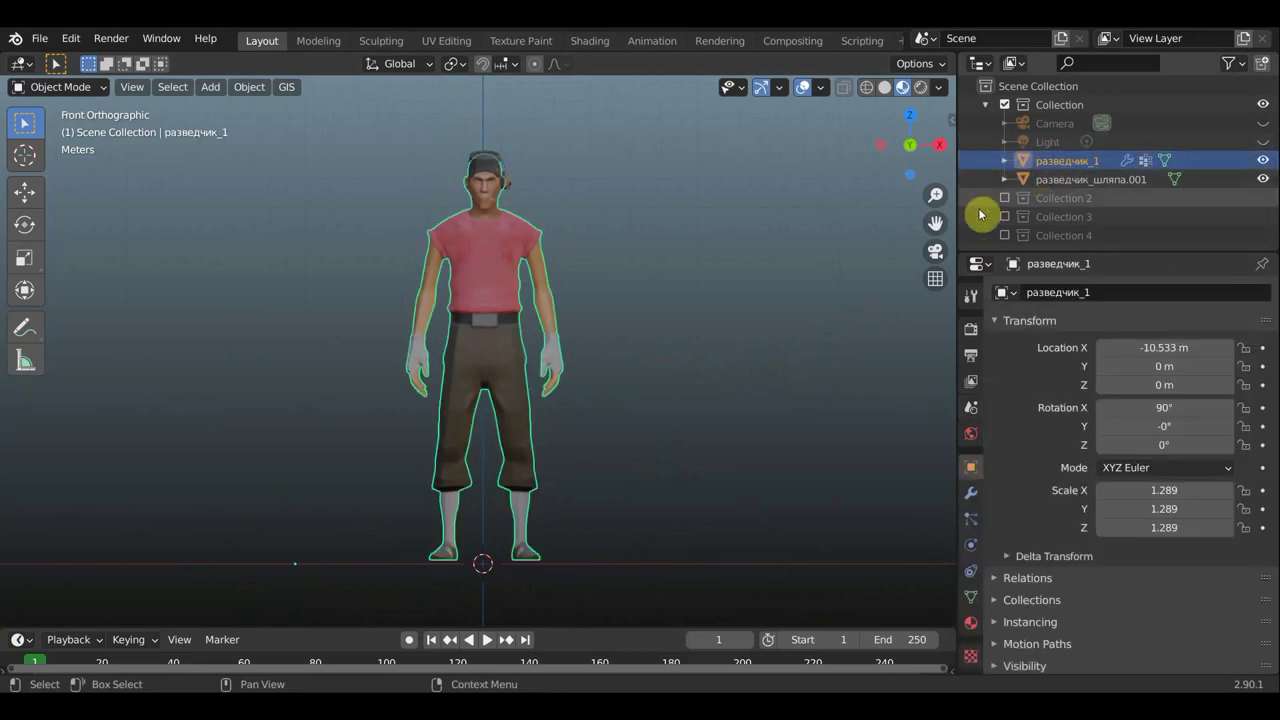
Select the scout's body and hat and set their origin to geometry.
{"action": "left_click", "coordinate": [1086, 178], "text": "shift"}
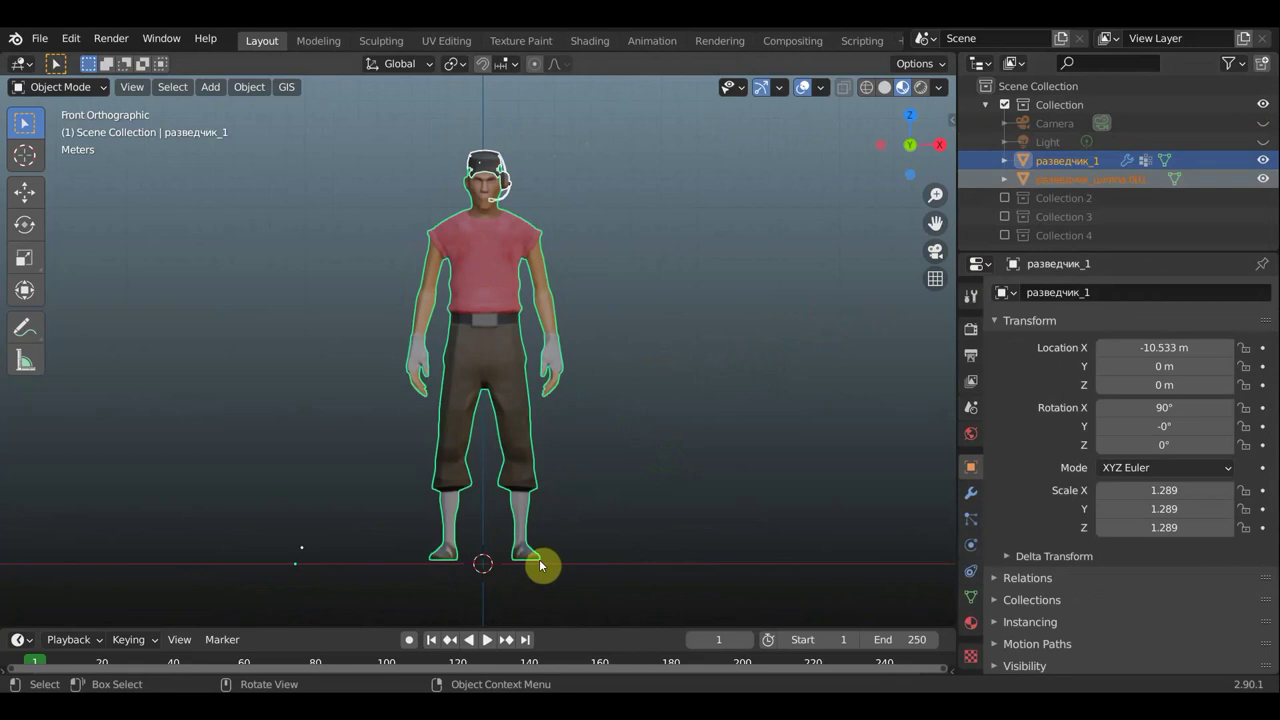
{"action": "left_click", "coordinate": [249, 88]}
{"action": "mouse_move", "coordinate": [277, 127]}
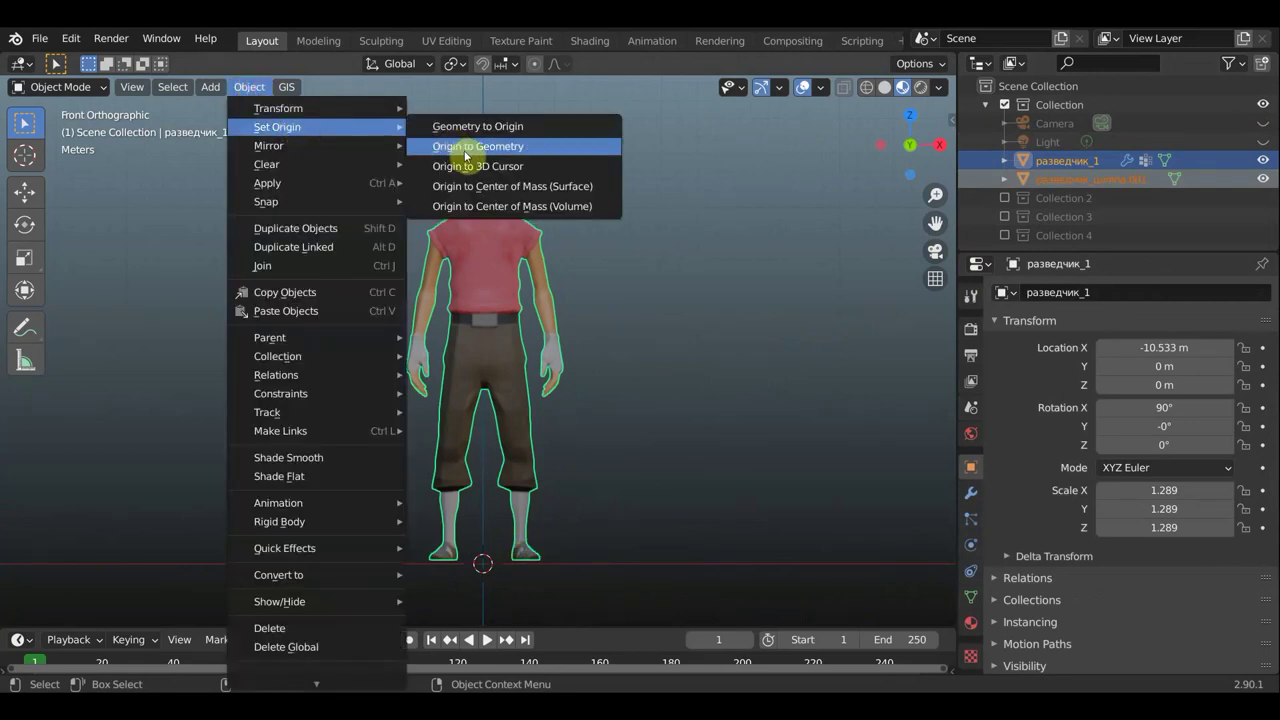
{"action": "left_click", "coordinate": [464, 150]}
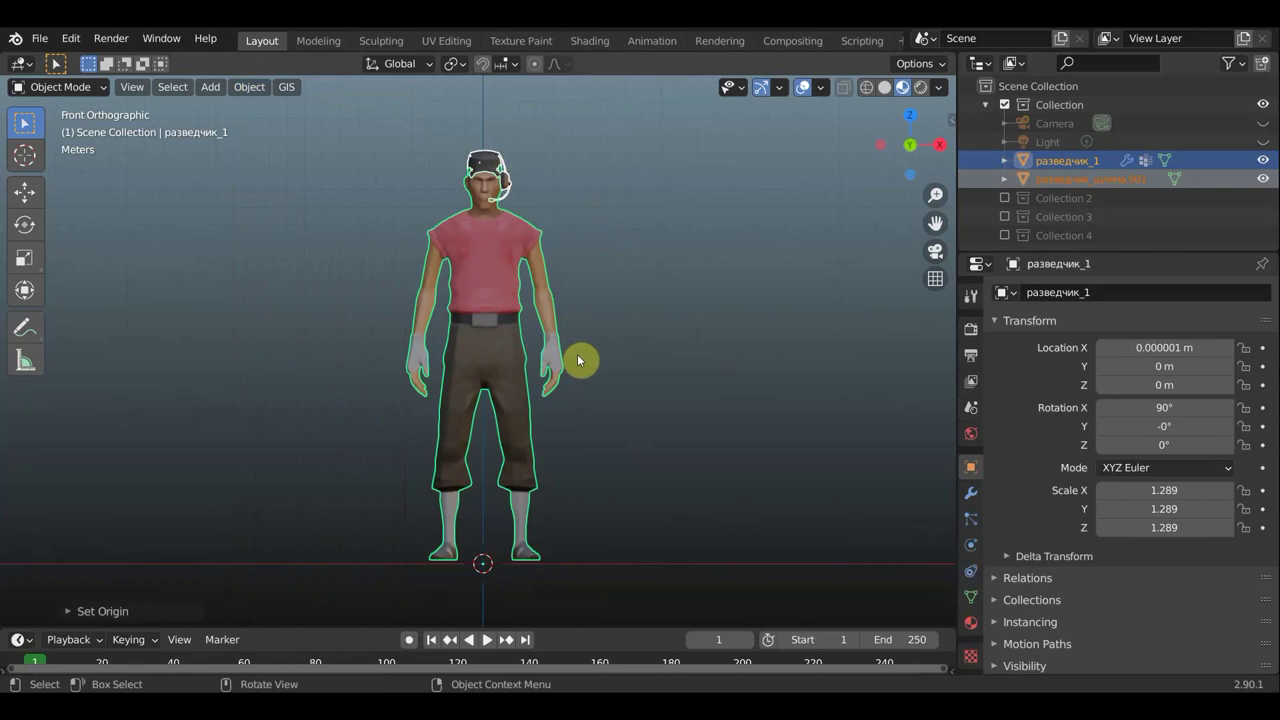
{"action": "left_click_drag", "start_coordinate": [568, 628], "coordinate": [580, 562]}
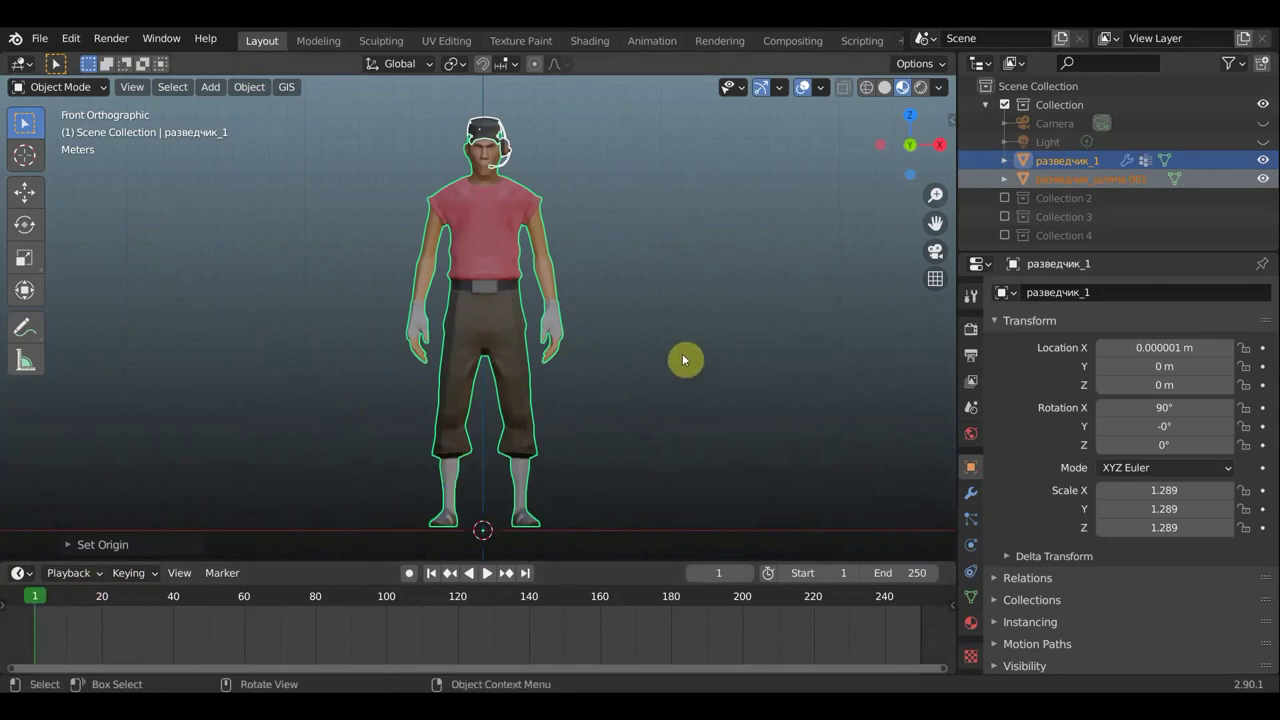
Keyframe the scout's full scale at frame 1 and move to frame 20.
{"action": "key", "text": "i"}
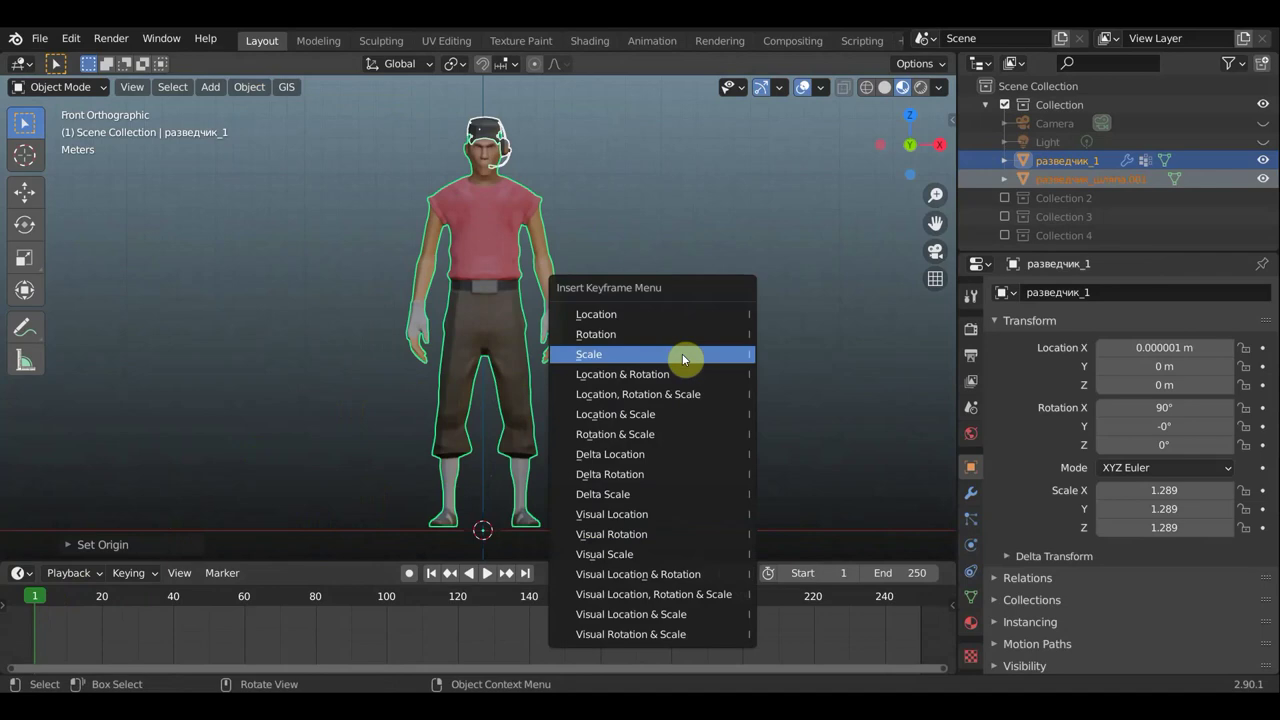
{"action": "left_click", "coordinate": [682, 353]}
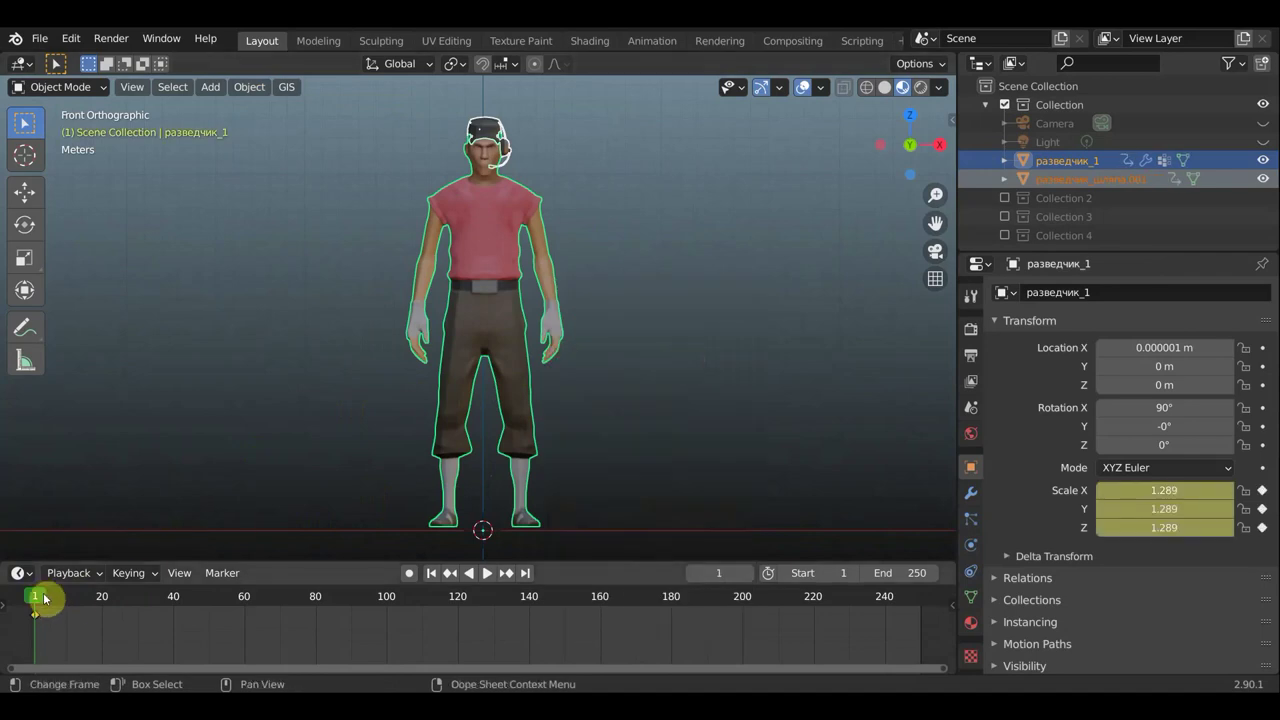
{"action": "key", "text": "space"}
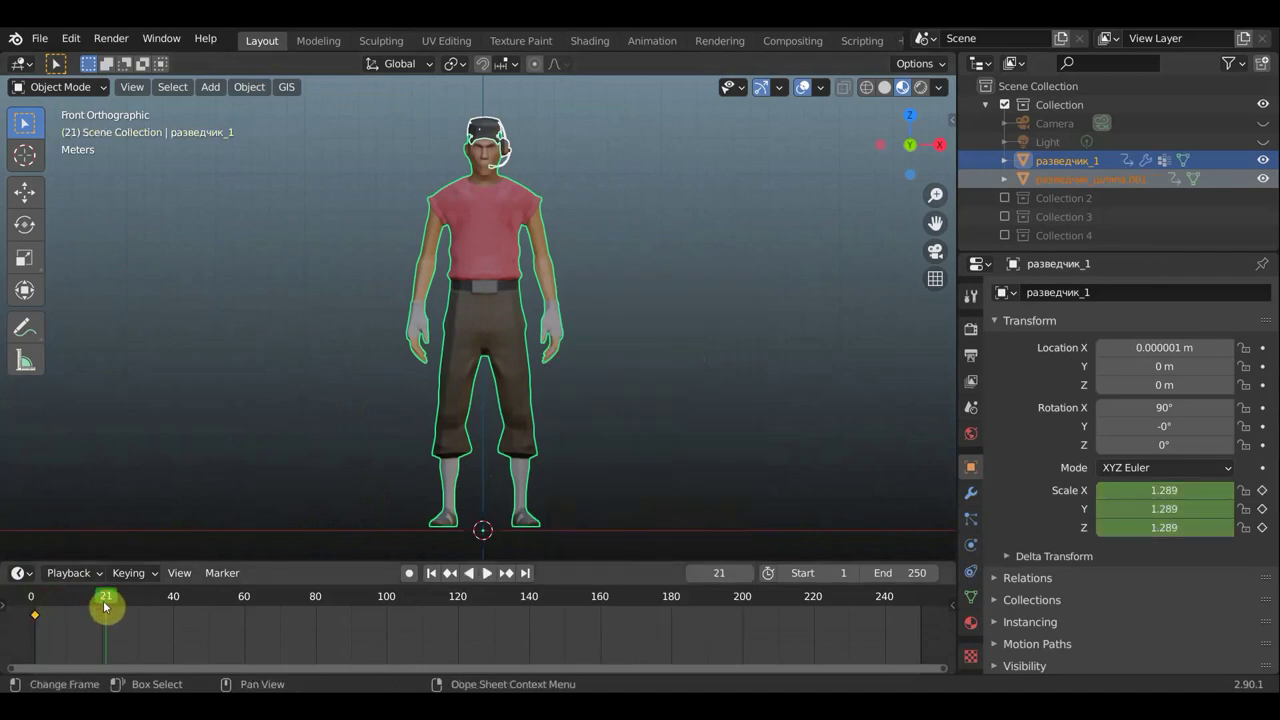
{"action": "left_click_drag", "start_coordinate": [104, 603], "coordinate": [103, 601]}
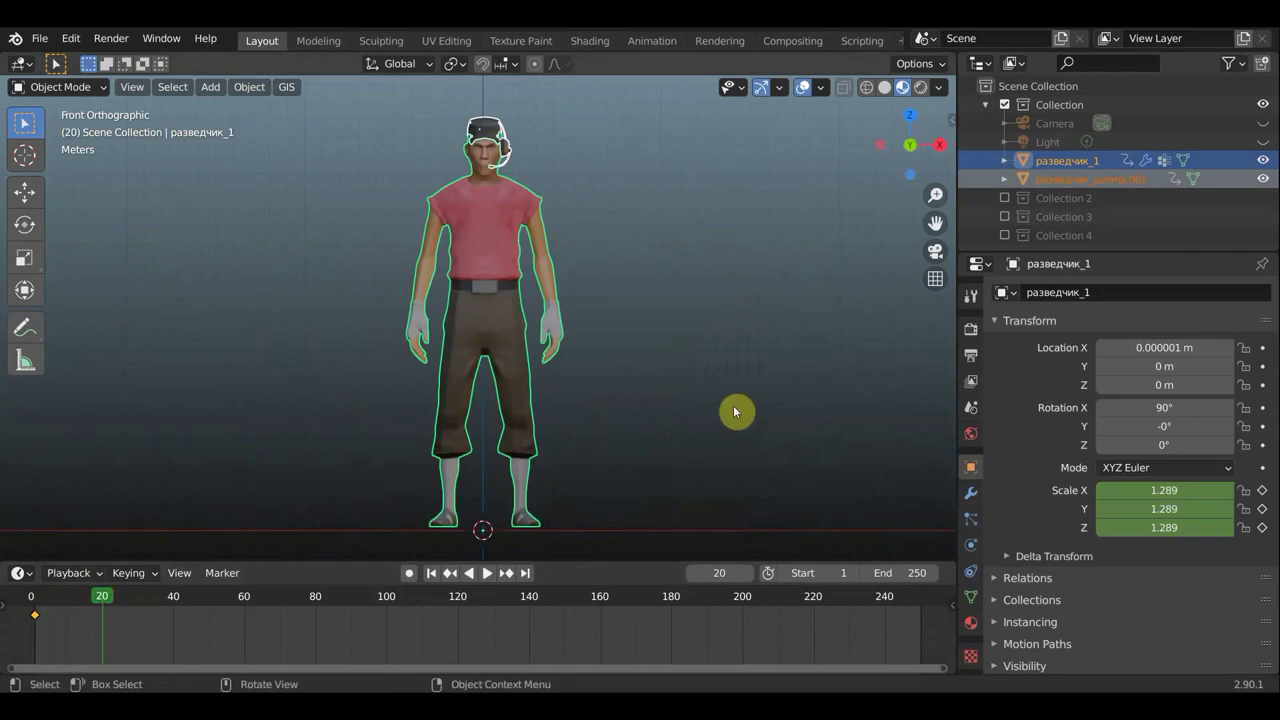
Shrink the scout to scale 0.010 and keyframe its scale at frame 20.
{"action": "key", "text": "s"}
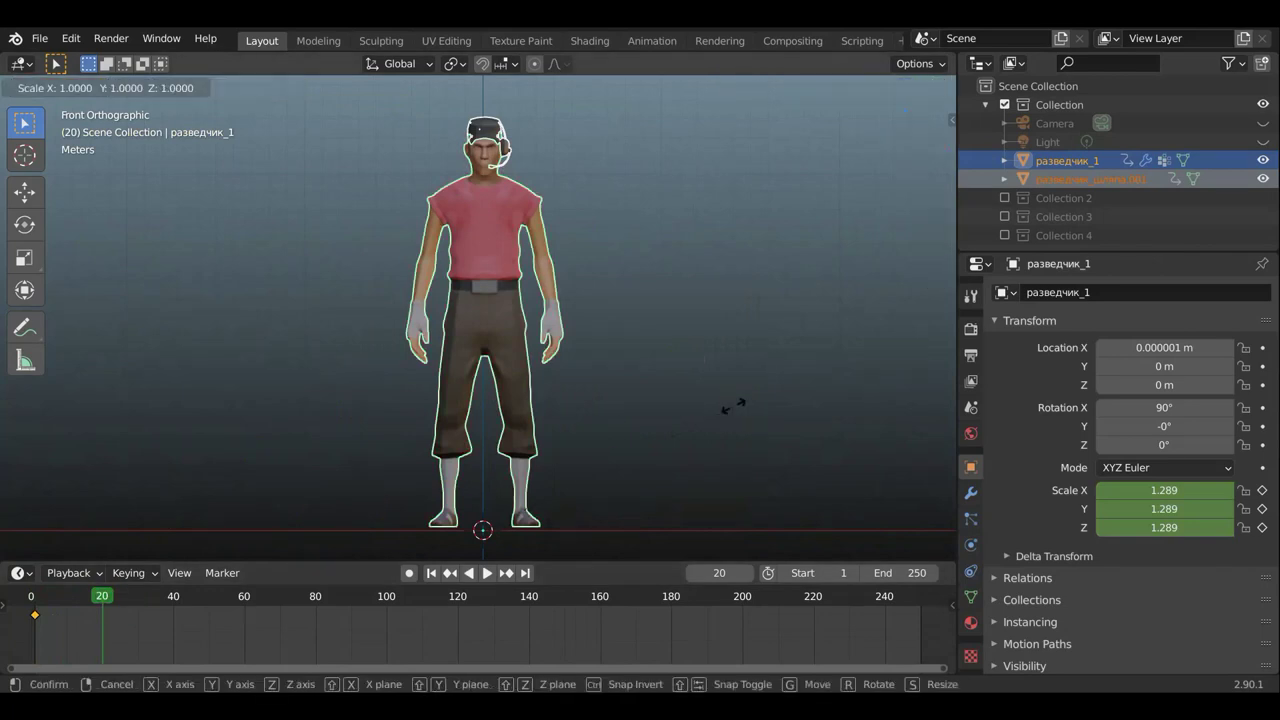
{"action": "left_click", "coordinate": [734, 408]}
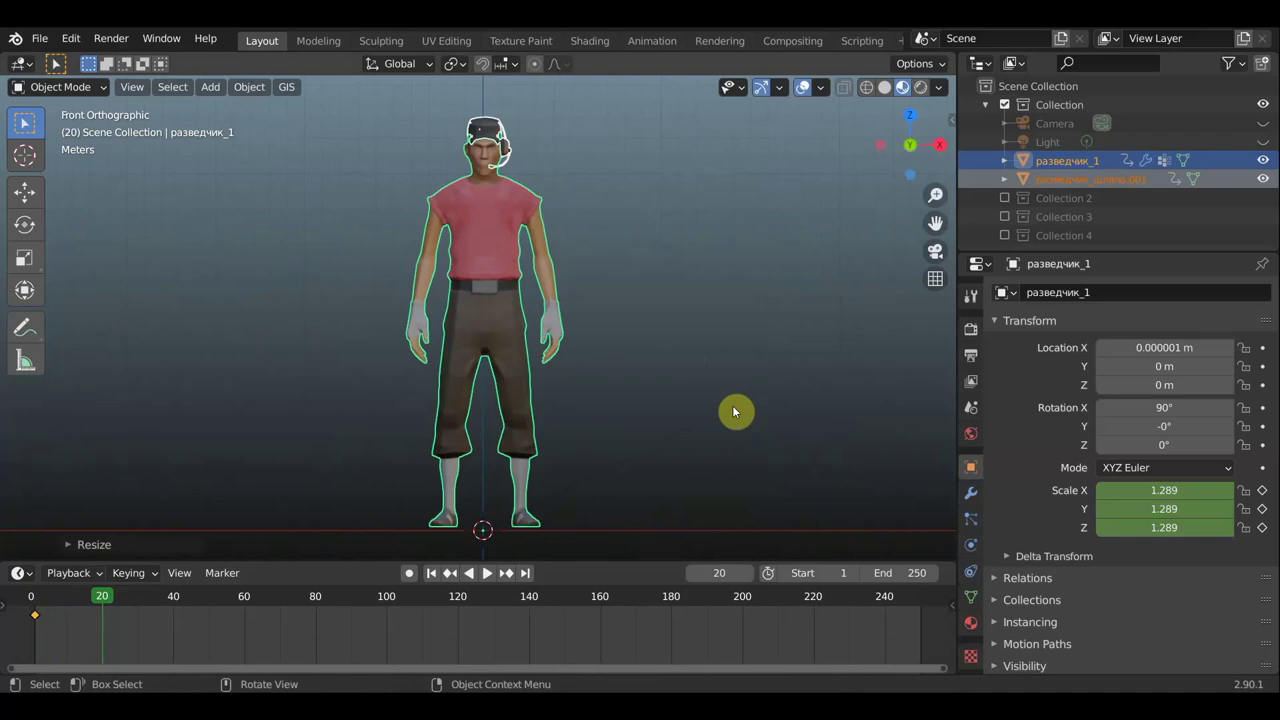
{"action": "scroll", "coordinate": [728, 428], "scroll_direction": "down", "scroll_amount": 1}
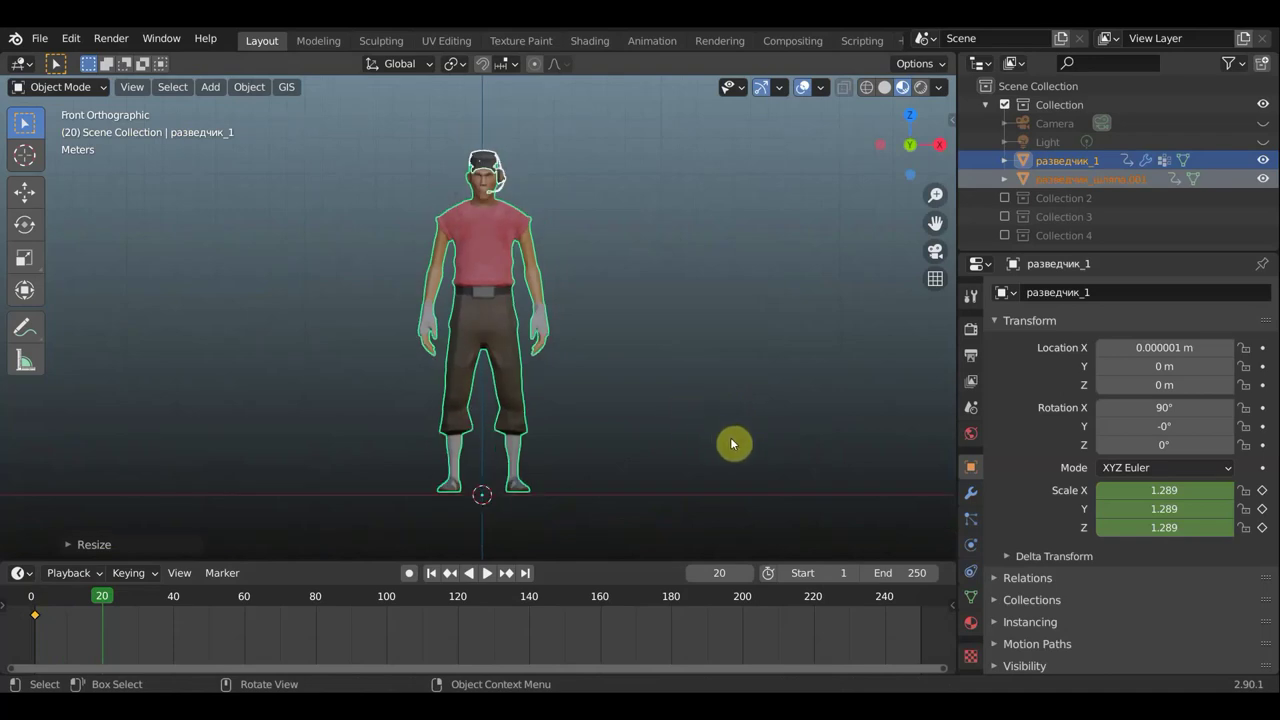
{"action": "key", "text": "s"}
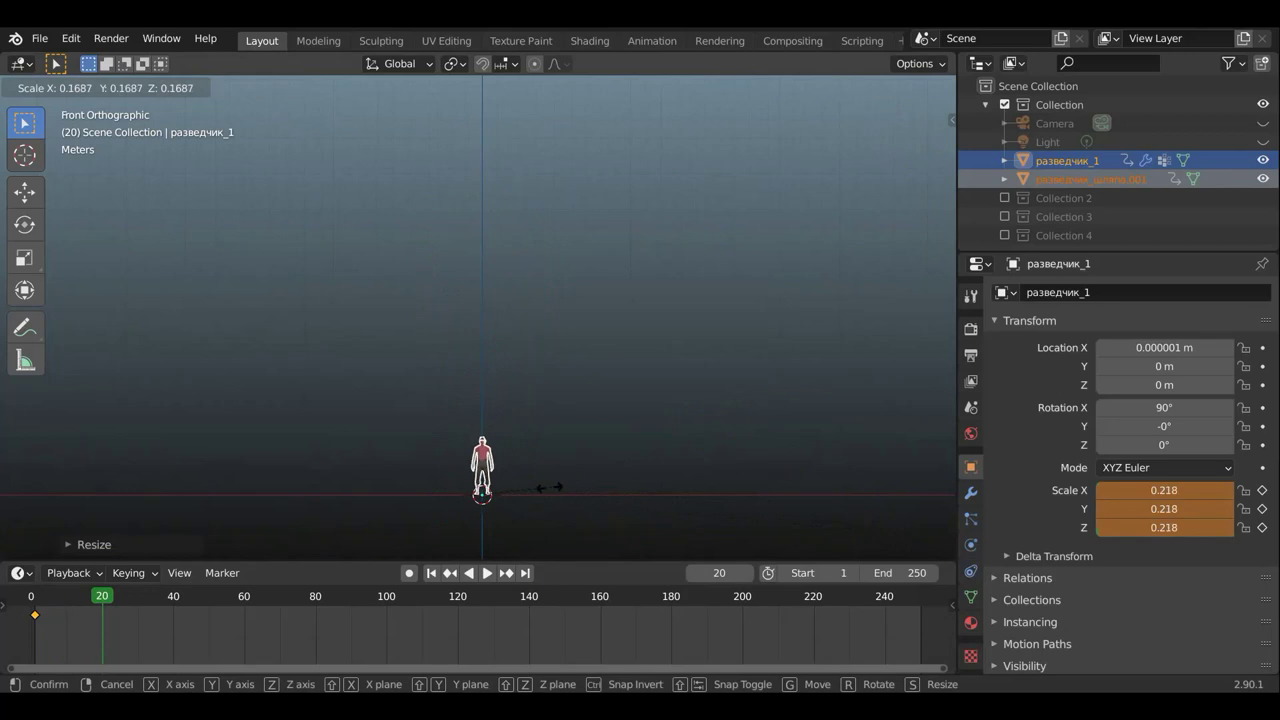
{"action": "left_click", "coordinate": [532, 490]}
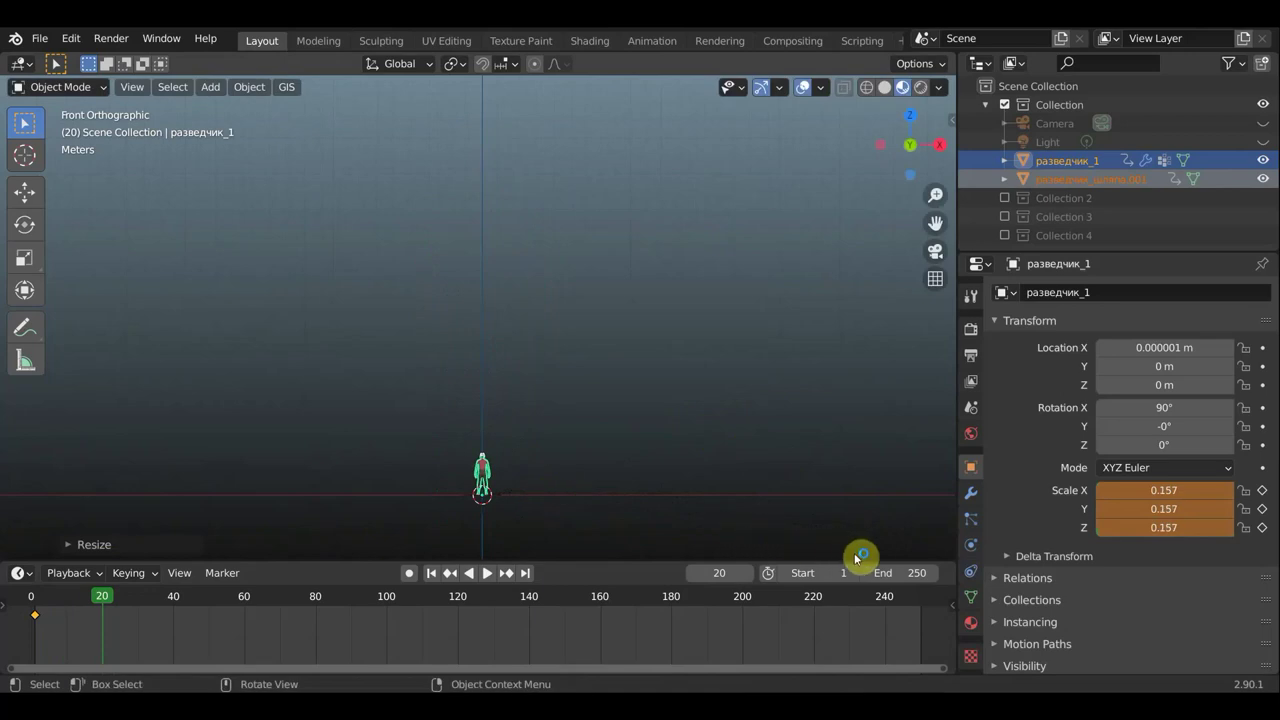
{"action": "key", "text": "s"}
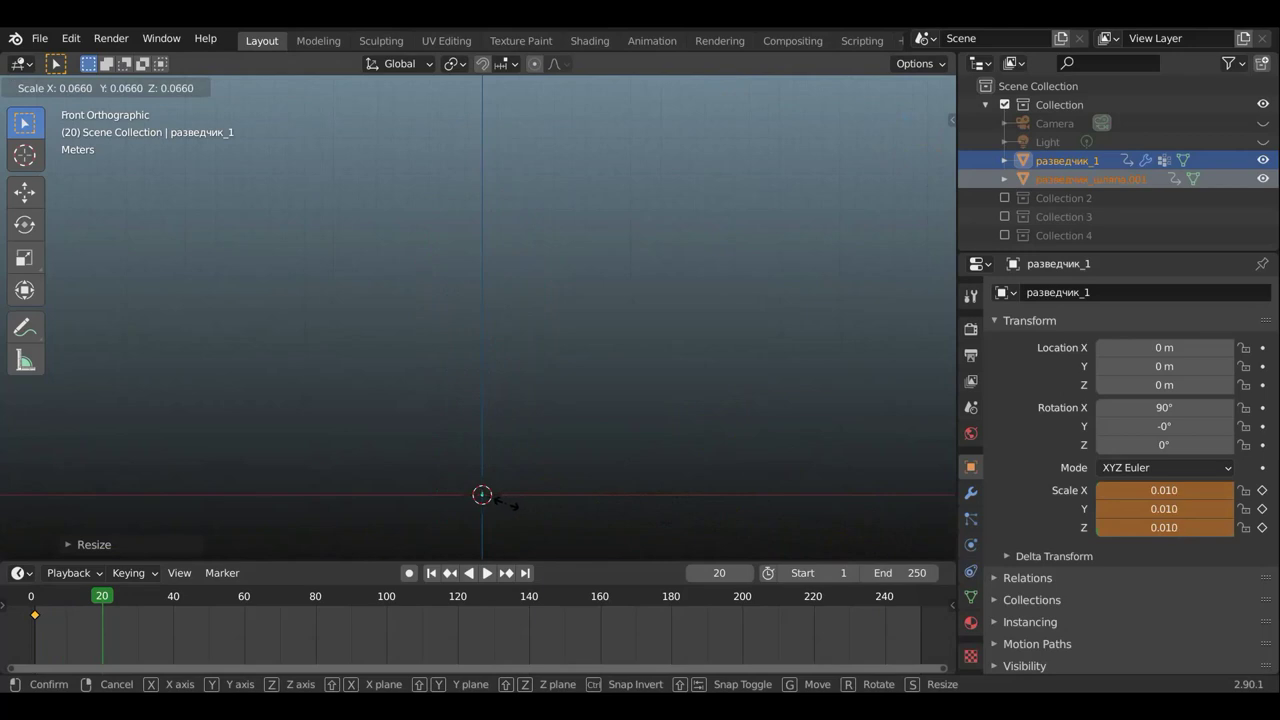
{"action": "left_click", "coordinate": [507, 505]}
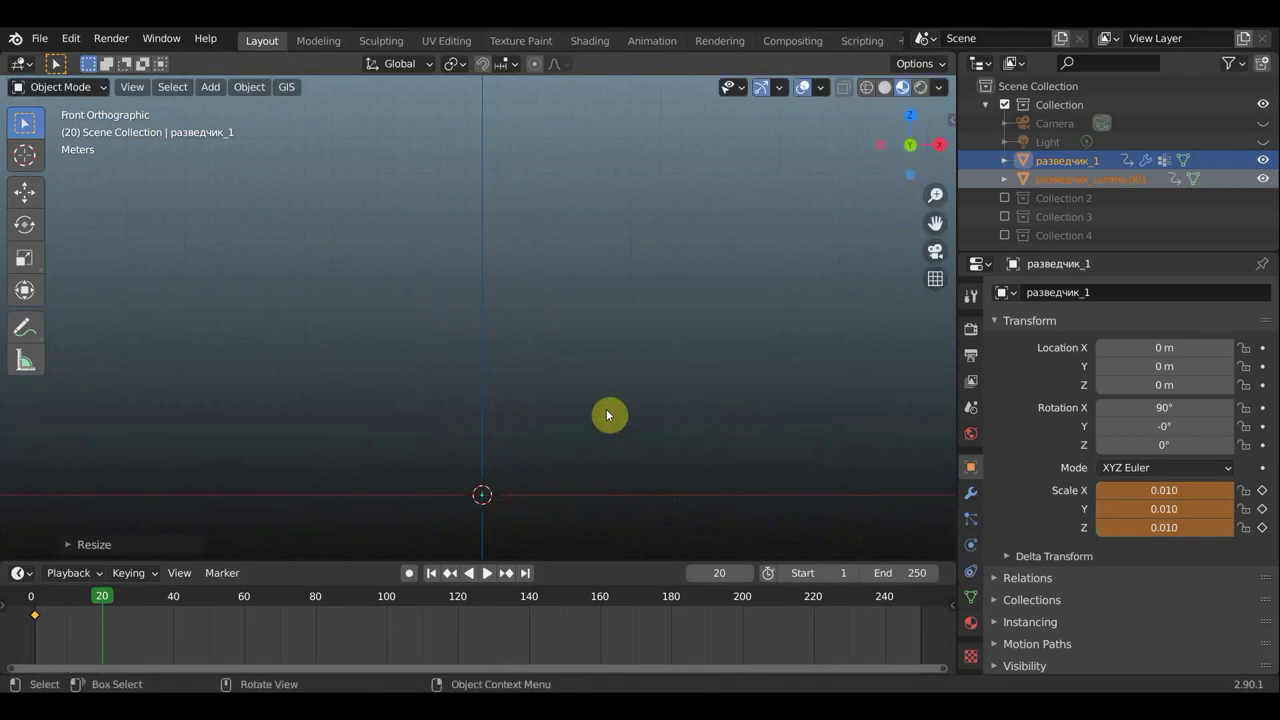
{"action": "key", "text": "i"}
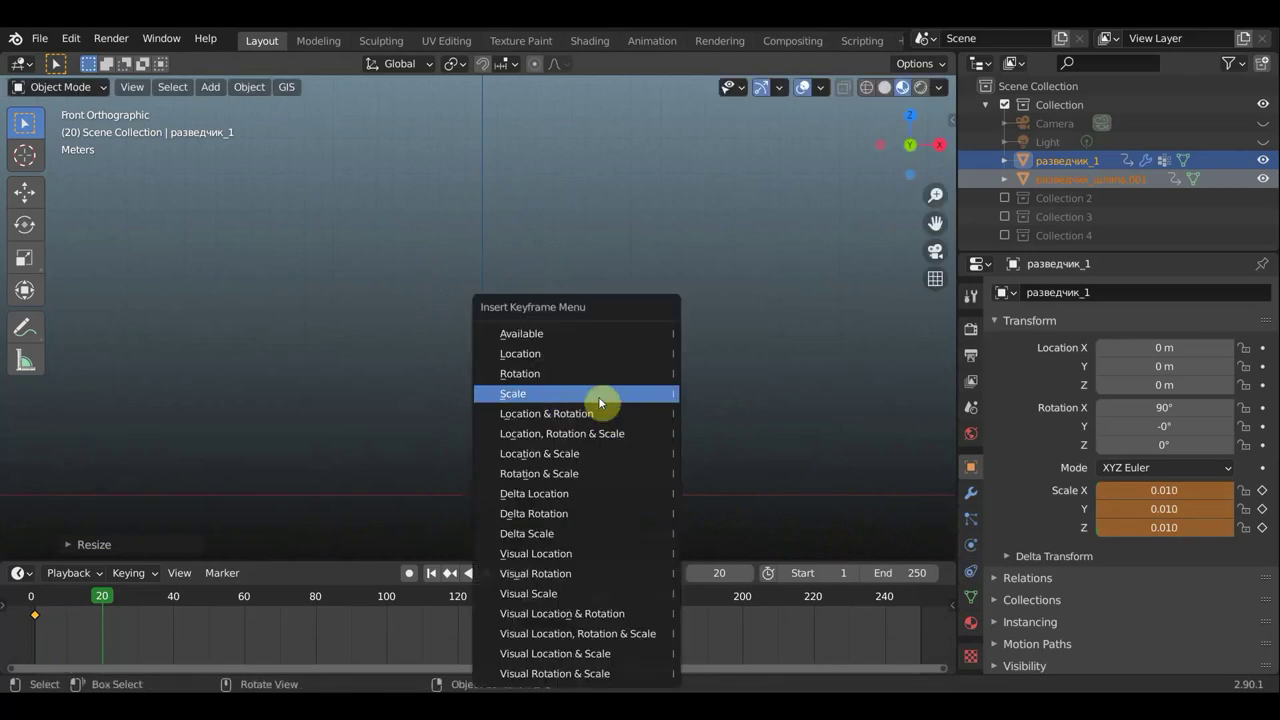
{"action": "left_click", "coordinate": [596, 393]}
{"action": "mouse_move", "coordinate": [100, 600]}
{"action": "left_mouse_down"}
{"action": "mouse_move", "coordinate": [43, 606]}
{"action": "mouse_move", "coordinate": [106, 616]}
{"action": "mouse_move", "coordinate": [43, 608]}
{"action": "mouse_move", "coordinate": [104, 617]}
{"action": "left_mouse_up"}
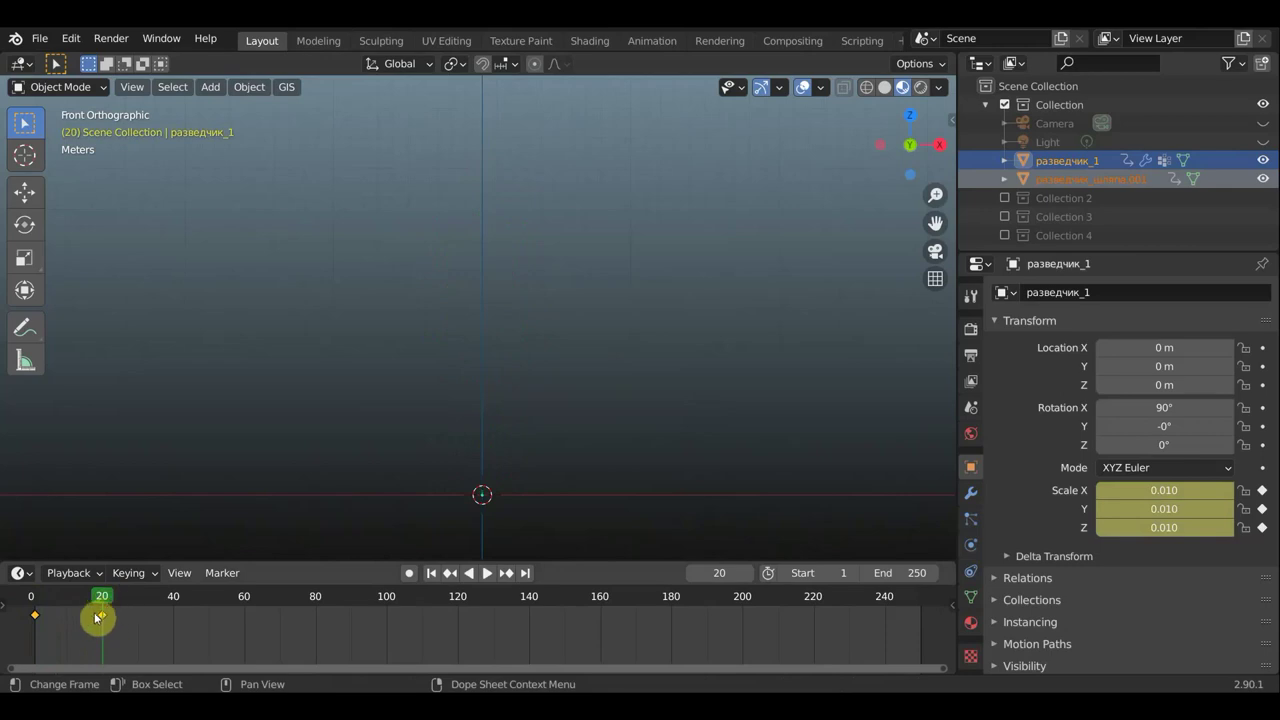
Tick Collection 2 to show the Heavy and select Heavy2_2.
{"action": "left_click", "coordinate": [1045, 198]}
{"action": "left_click", "coordinate": [1007, 198]}
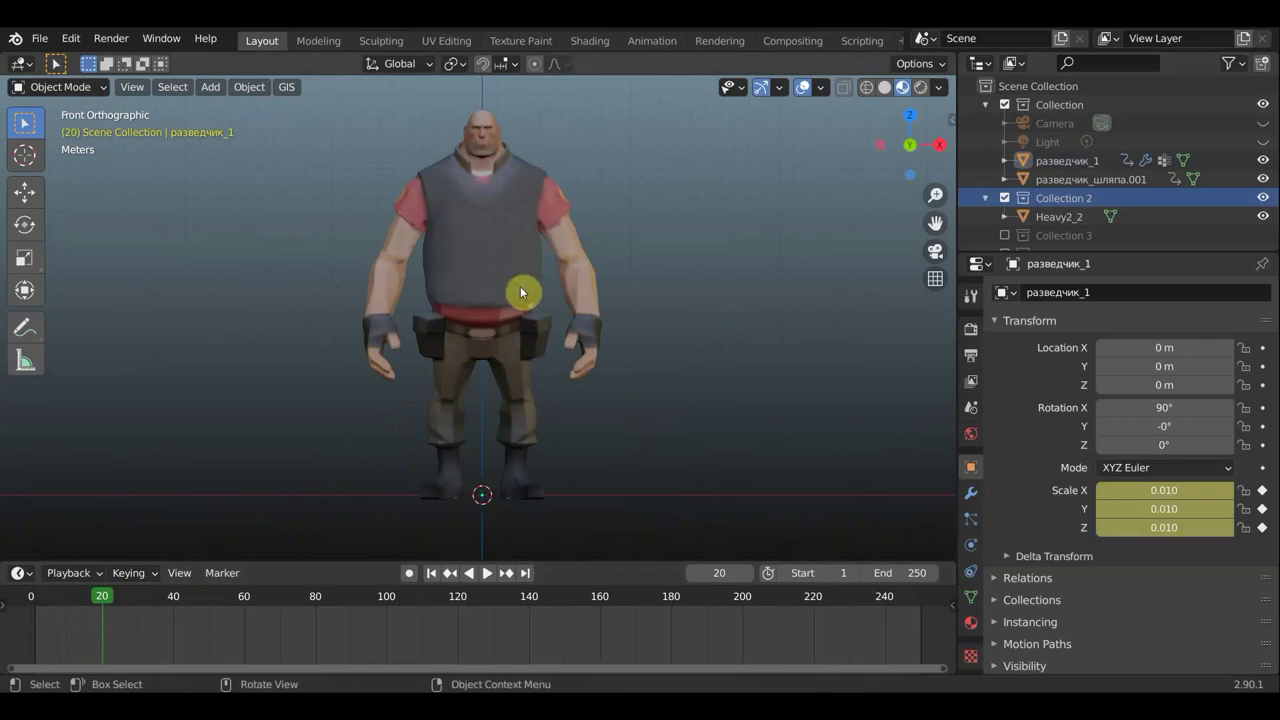
{"action": "left_click", "coordinate": [1061, 218]}
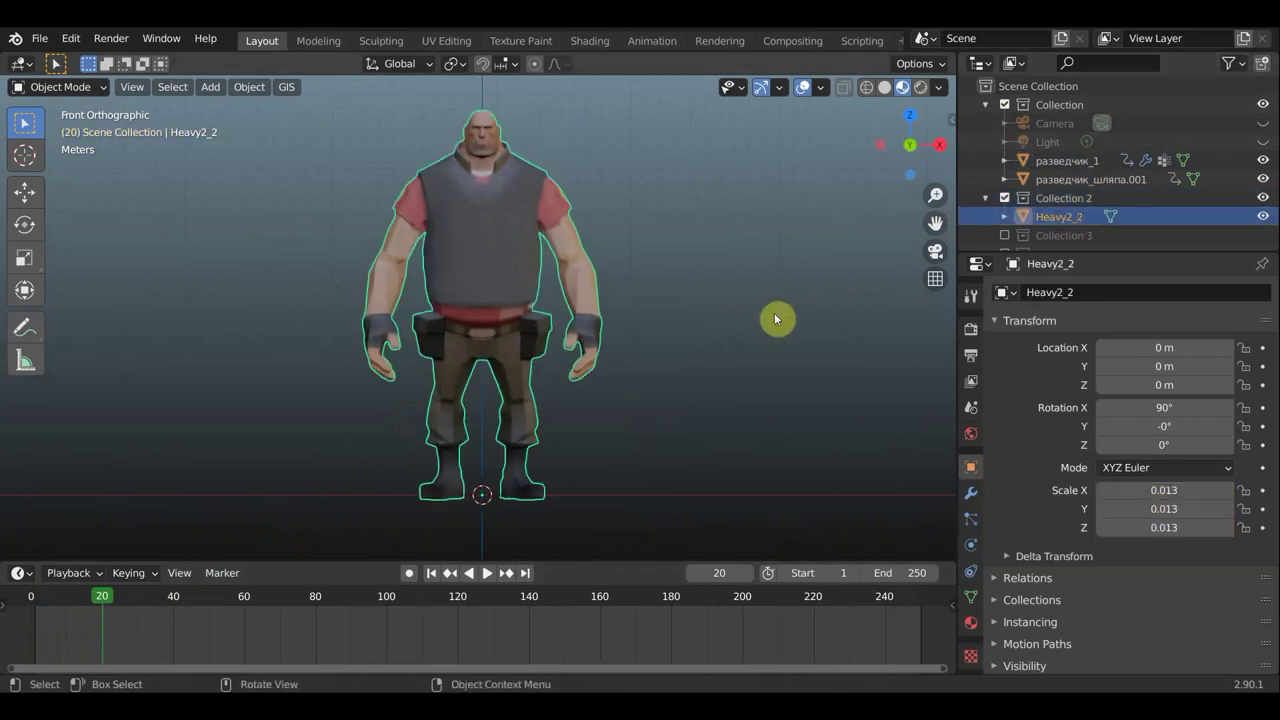
Keyframe the Heavy's full 0.013 scale at frame 20 and return to frame 1.
{"action": "key", "text": "i"}
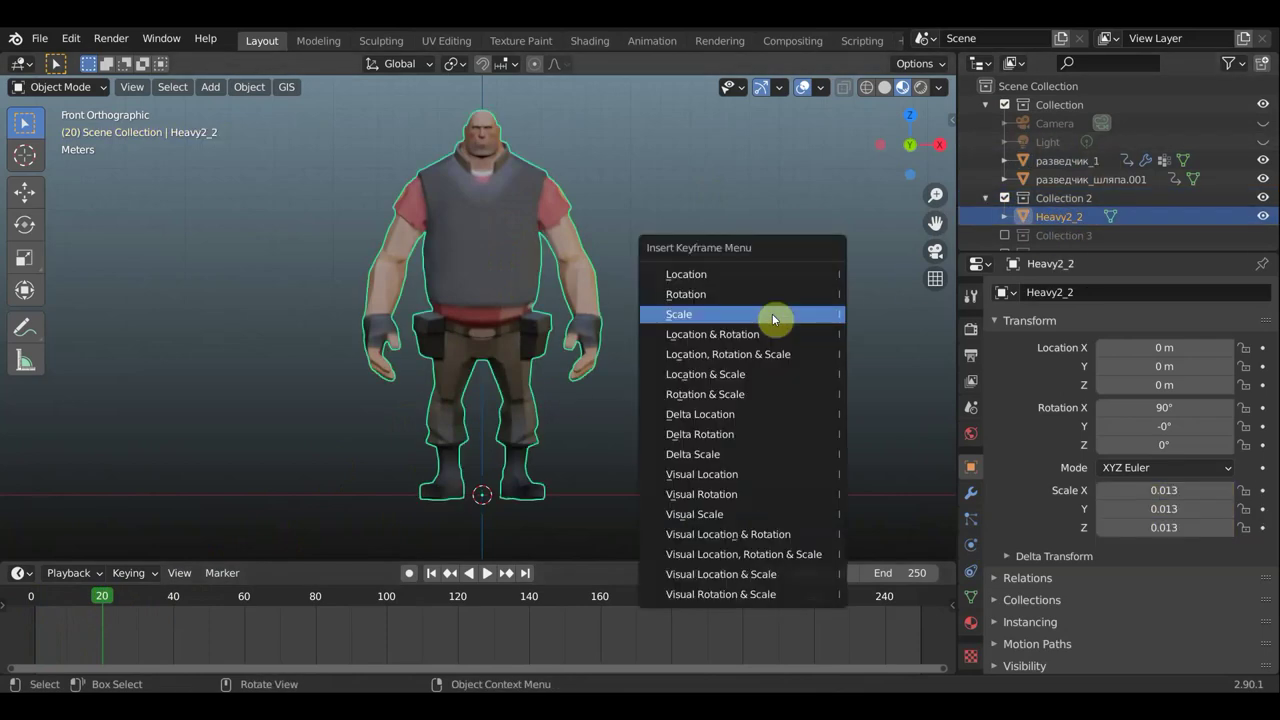
{"action": "left_click", "coordinate": [772, 317]}
{"action": "left_click_drag", "start_coordinate": [104, 600], "coordinate": [41, 612]}
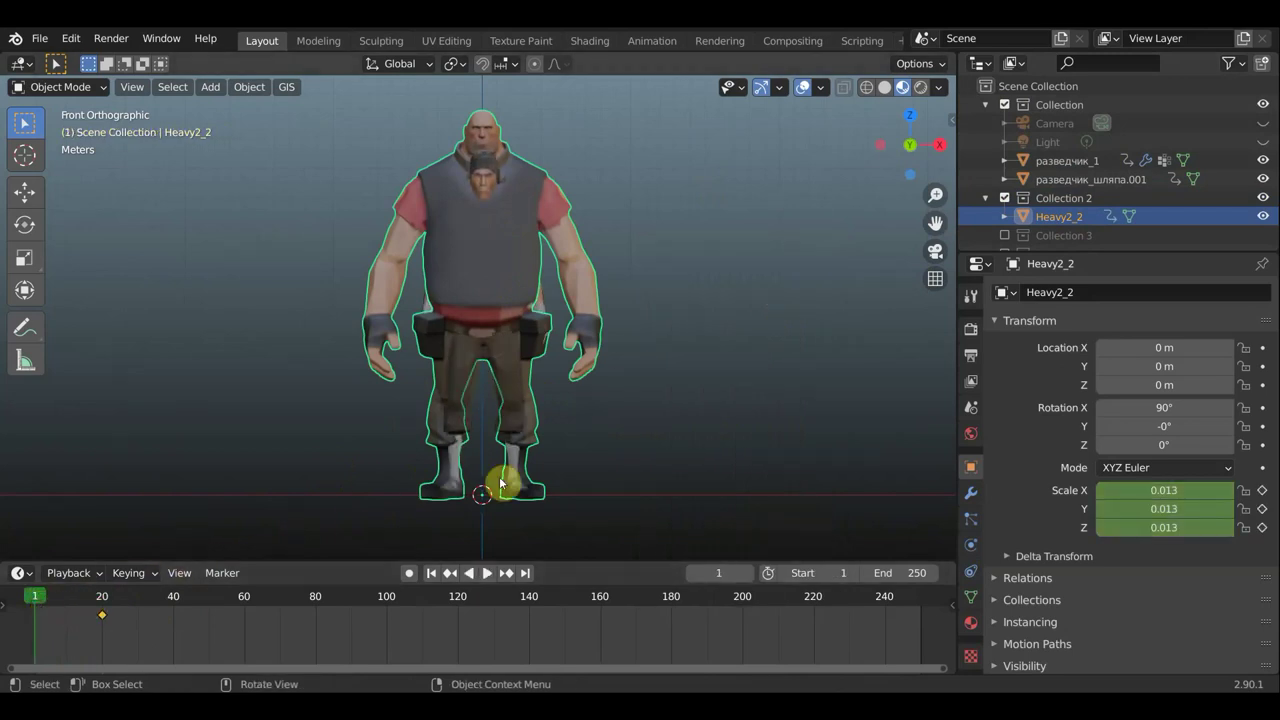
{"action": "scroll", "coordinate": [869, 513], "scroll_direction": "down", "scroll_amount": 2}
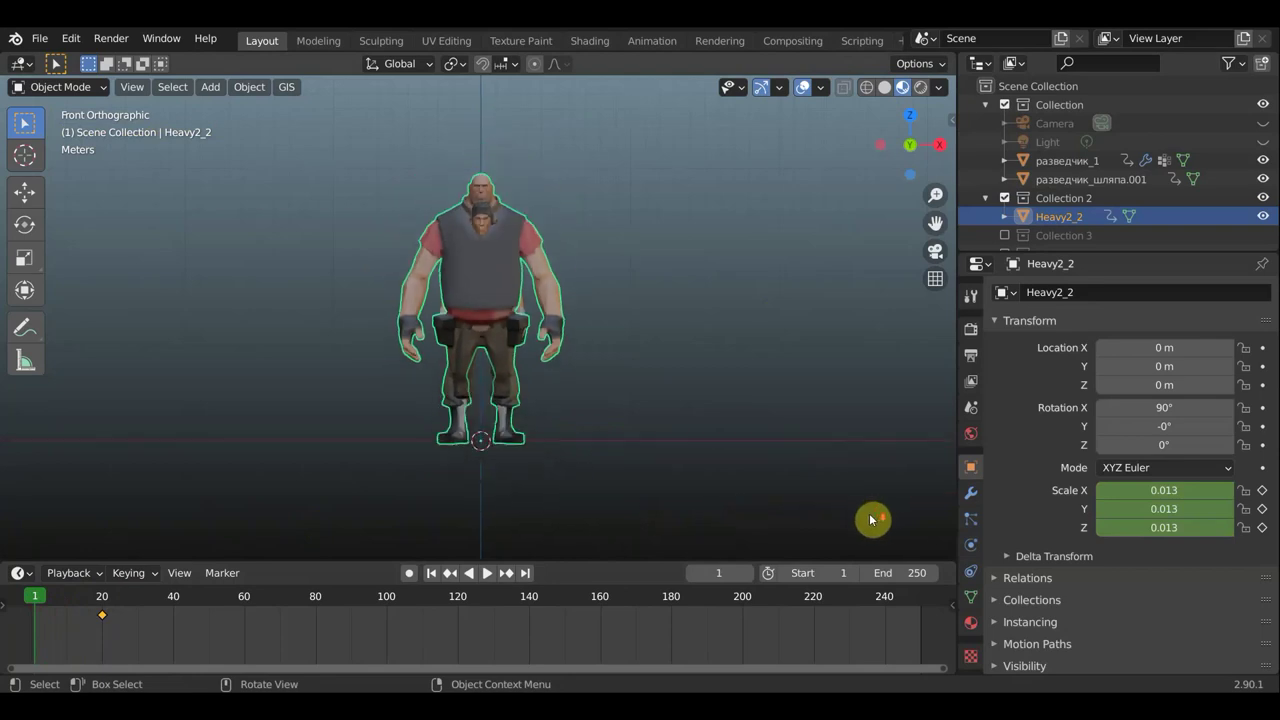
{"action": "scroll", "coordinate": [870, 515], "scroll_direction": "down", "scroll_amount": 1}
Shrink the Heavy to scale 0.000167 and keyframe its scale at frame 1.
{"action": "key", "text": "s"}
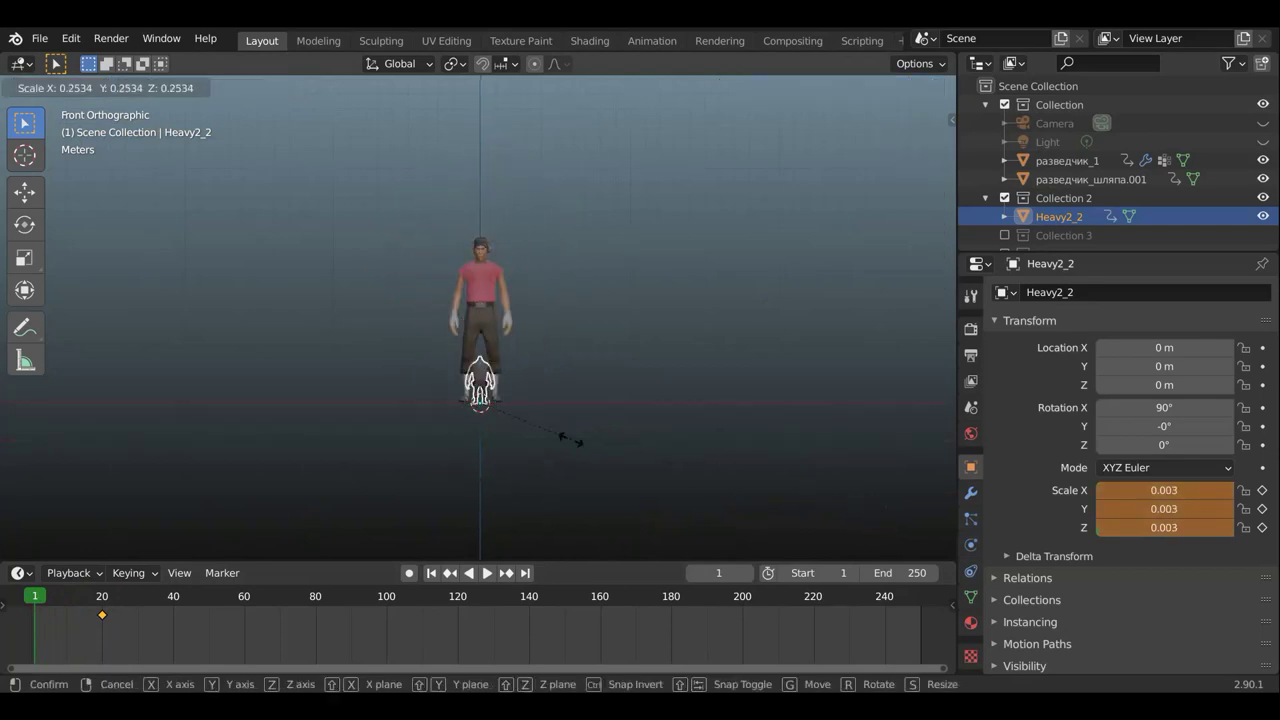
{"action": "left_click", "coordinate": [580, 443]}
{"action": "key", "text": "s"}
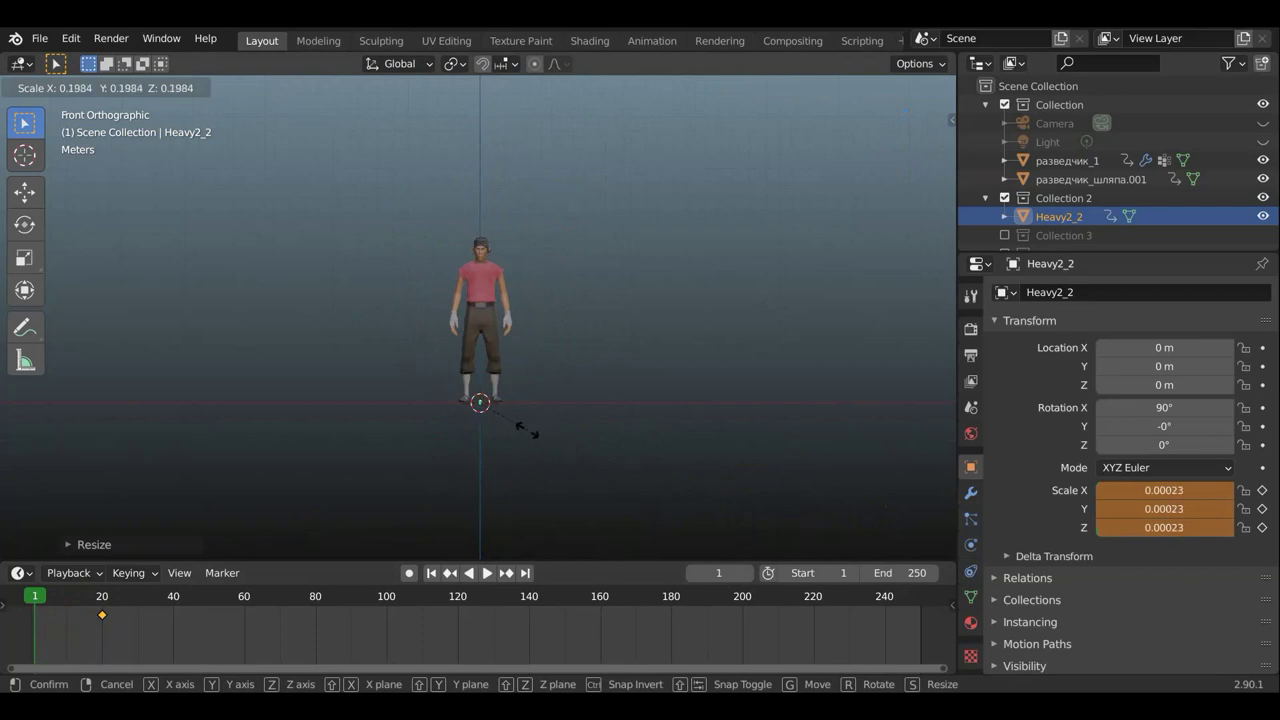
{"action": "left_click", "coordinate": [513, 424]}
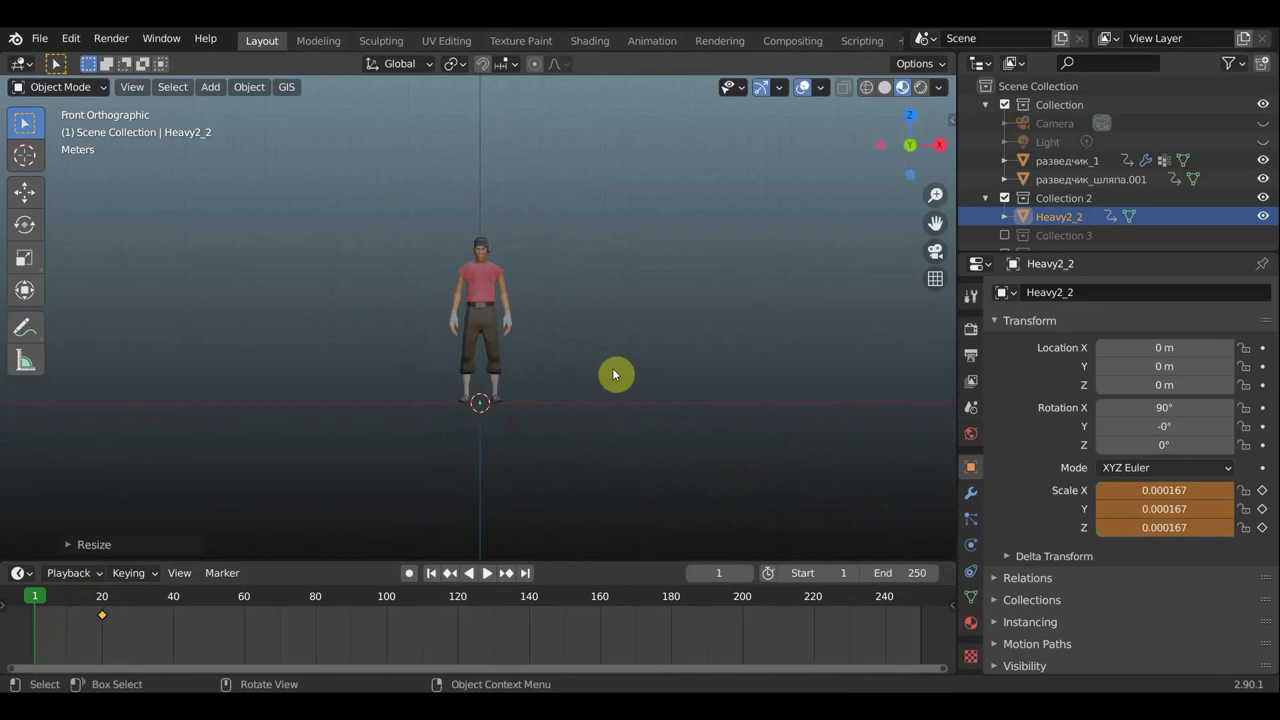
{"action": "key", "text": "i"}
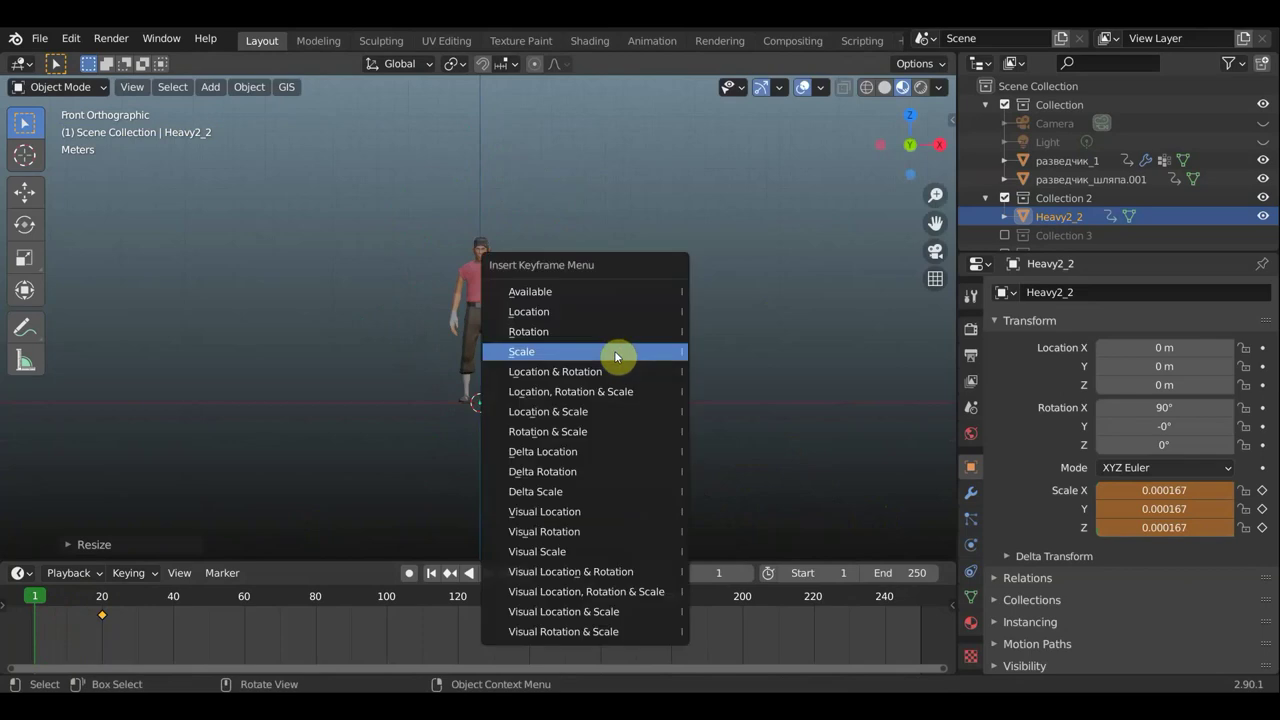
{"action": "left_click", "coordinate": [614, 350]}
{"action": "scroll", "coordinate": [464, 427], "scroll_direction": "up", "scroll_amount": 2}
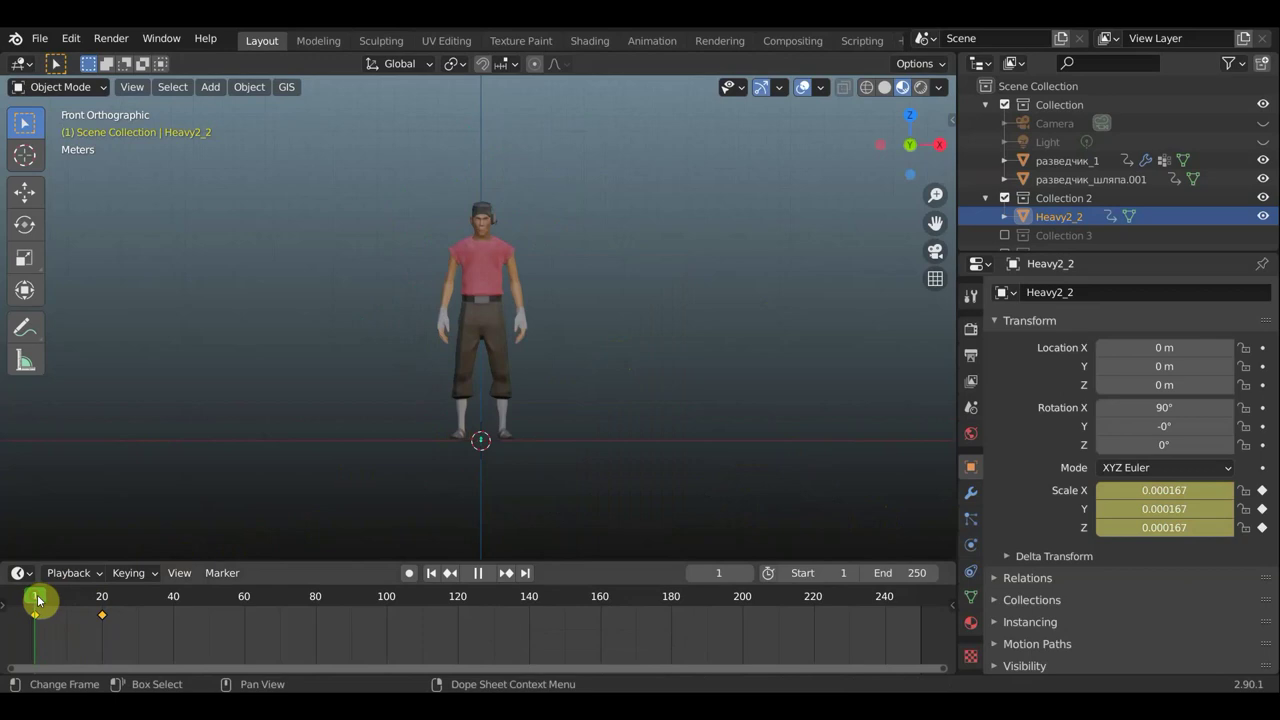
Scrub through the Heavy's grow animation and view it from the side.
{"action": "left_click_drag", "start_coordinate": [37, 600], "coordinate": [80, 606]}
{"action": "left_click_drag", "start_coordinate": [86, 606], "coordinate": [106, 608]}
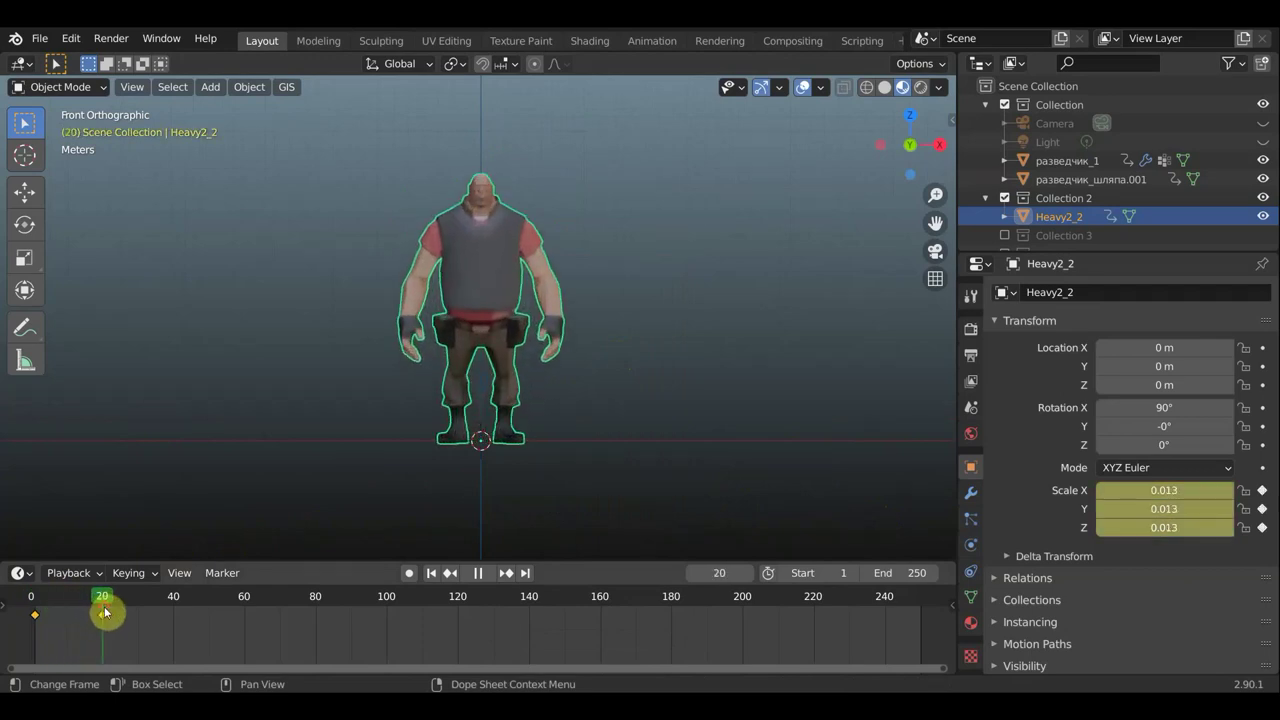
{"action": "mouse_move", "coordinate": [563, 408]}
{"action": "middle_mouse_down"}
{"action": "mouse_move", "coordinate": [406, 432]}
{"action": "mouse_move", "coordinate": [451, 434]}
{"action": "middle_mouse_up"}
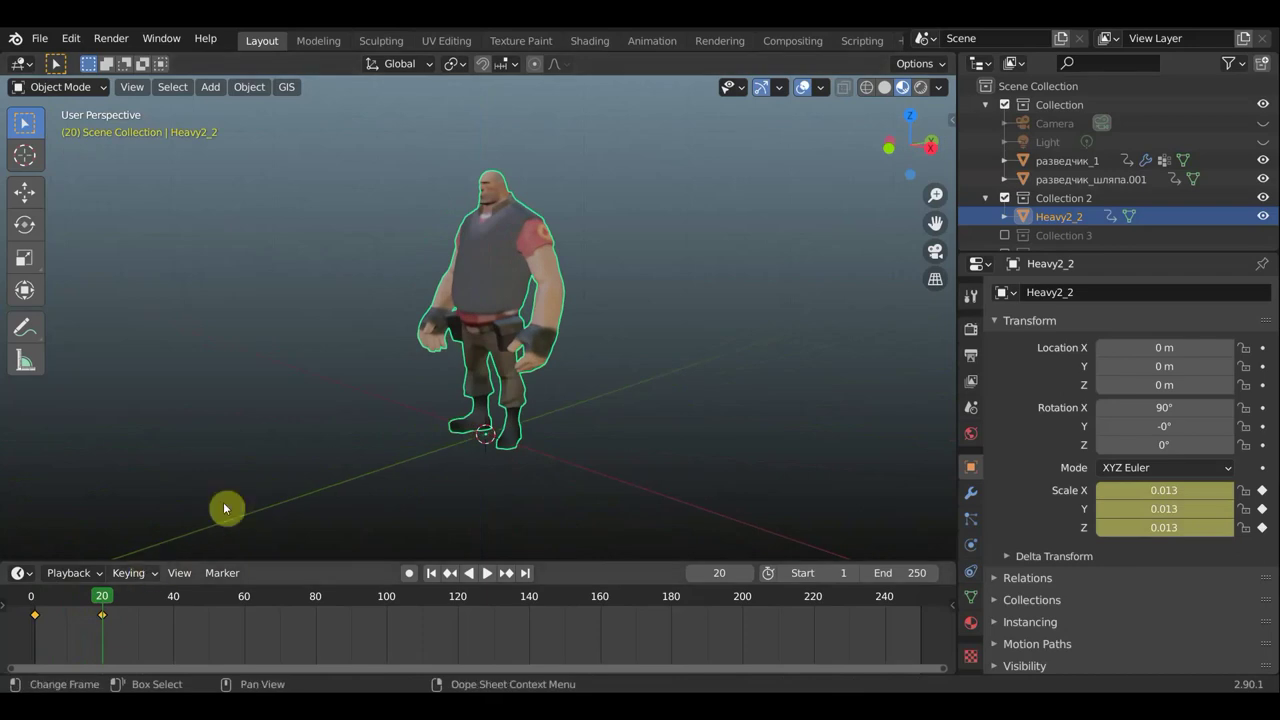
{"action": "scroll", "coordinate": [434, 403], "scroll_direction": "up", "scroll_amount": 1}
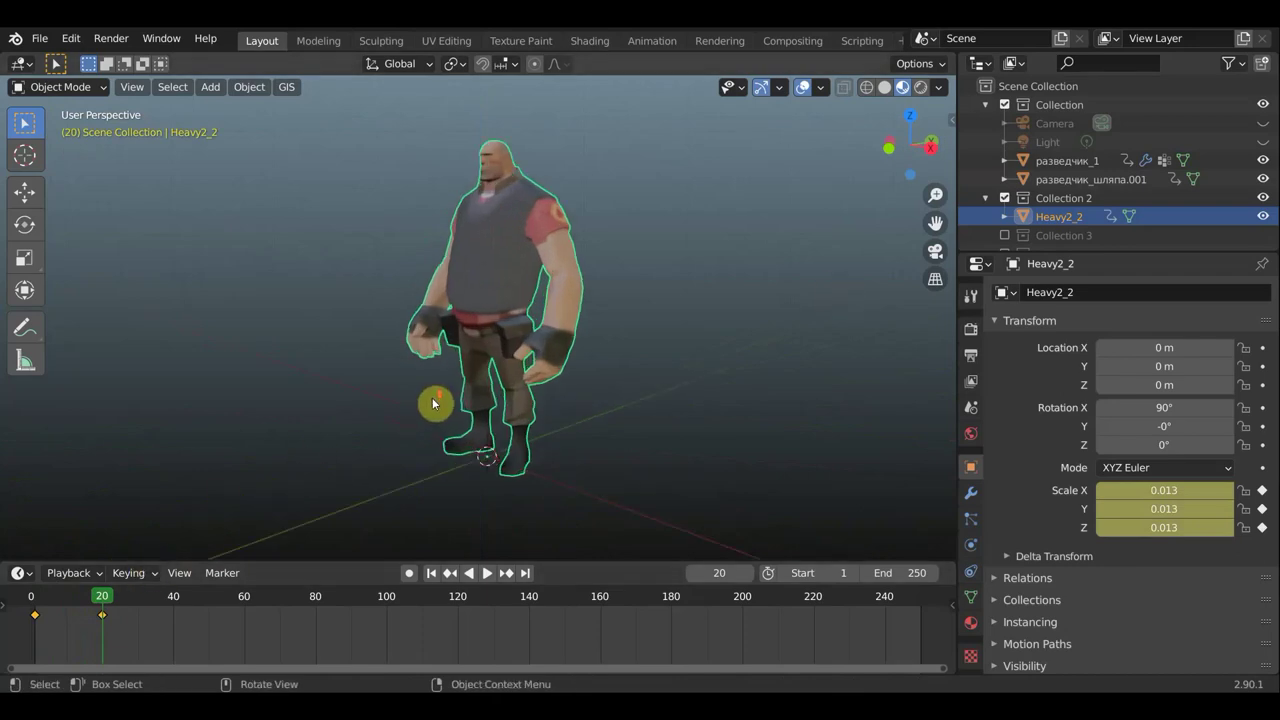
Move the Heavy's 0.000167 scale keyframe to frame 40 and play back the result.
{"action": "left_click", "coordinate": [35, 614]}
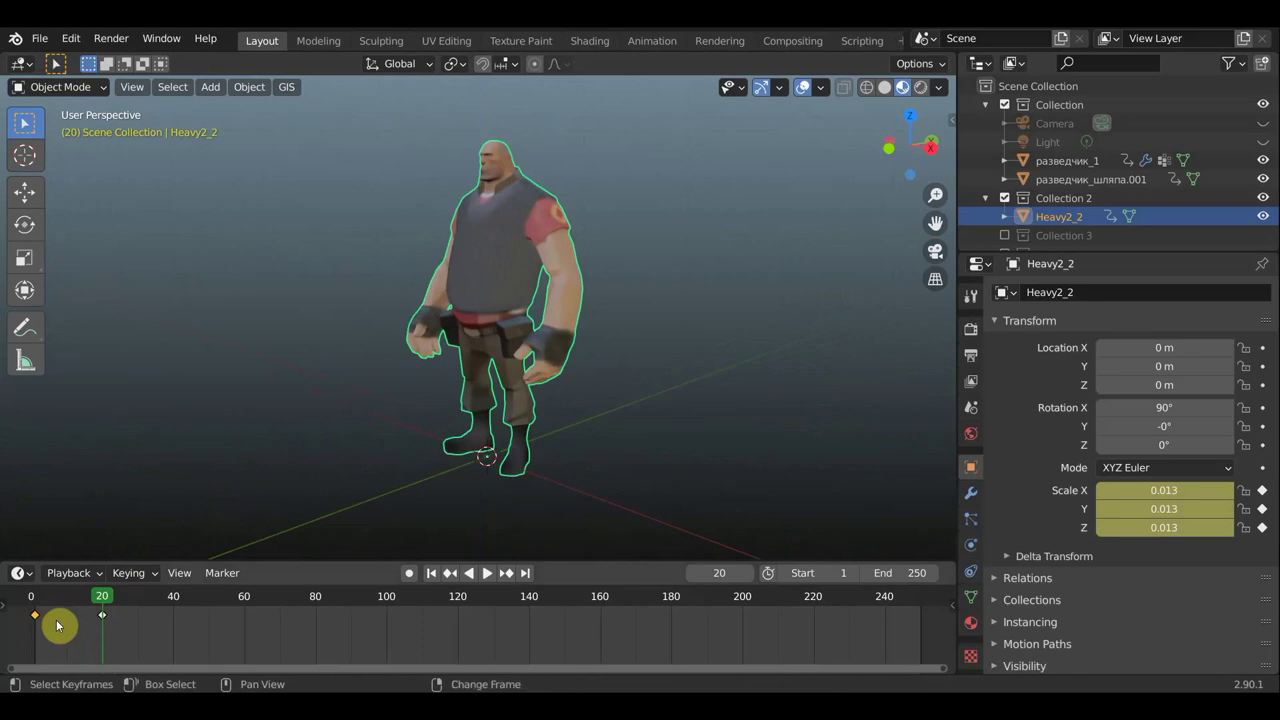
{"action": "key", "text": "g"}
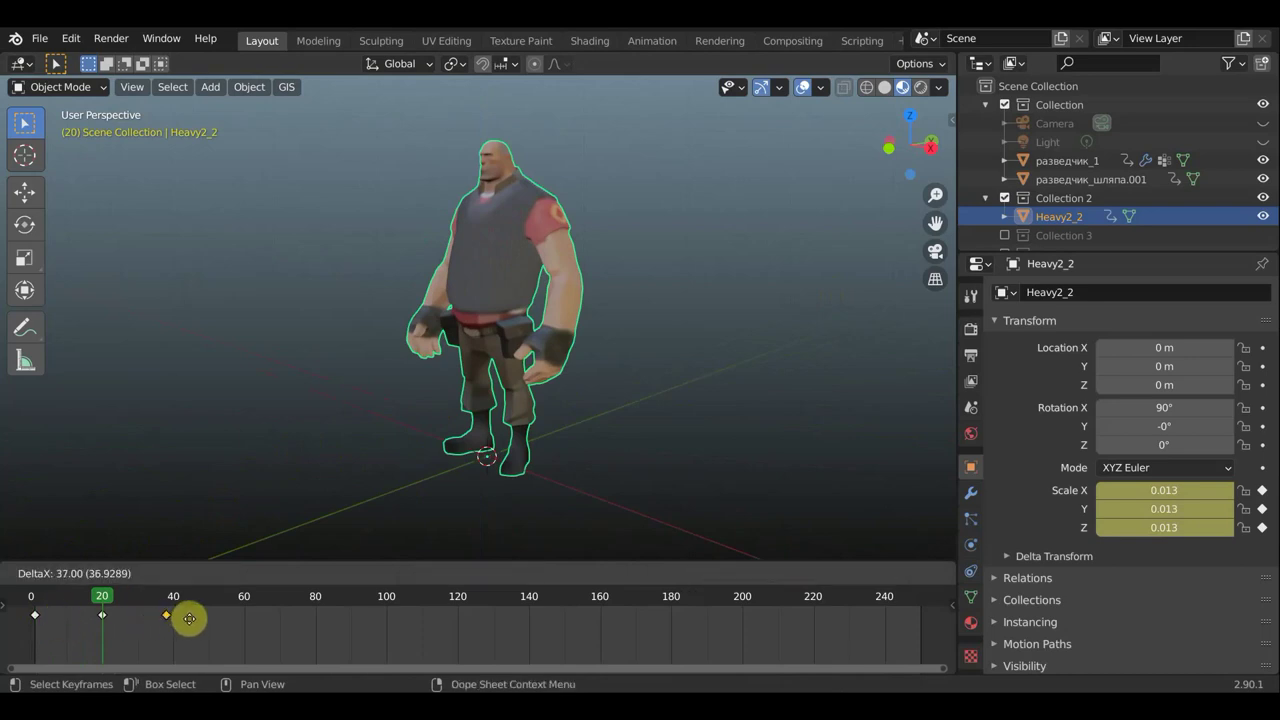
{"action": "left_click", "coordinate": [196, 617]}
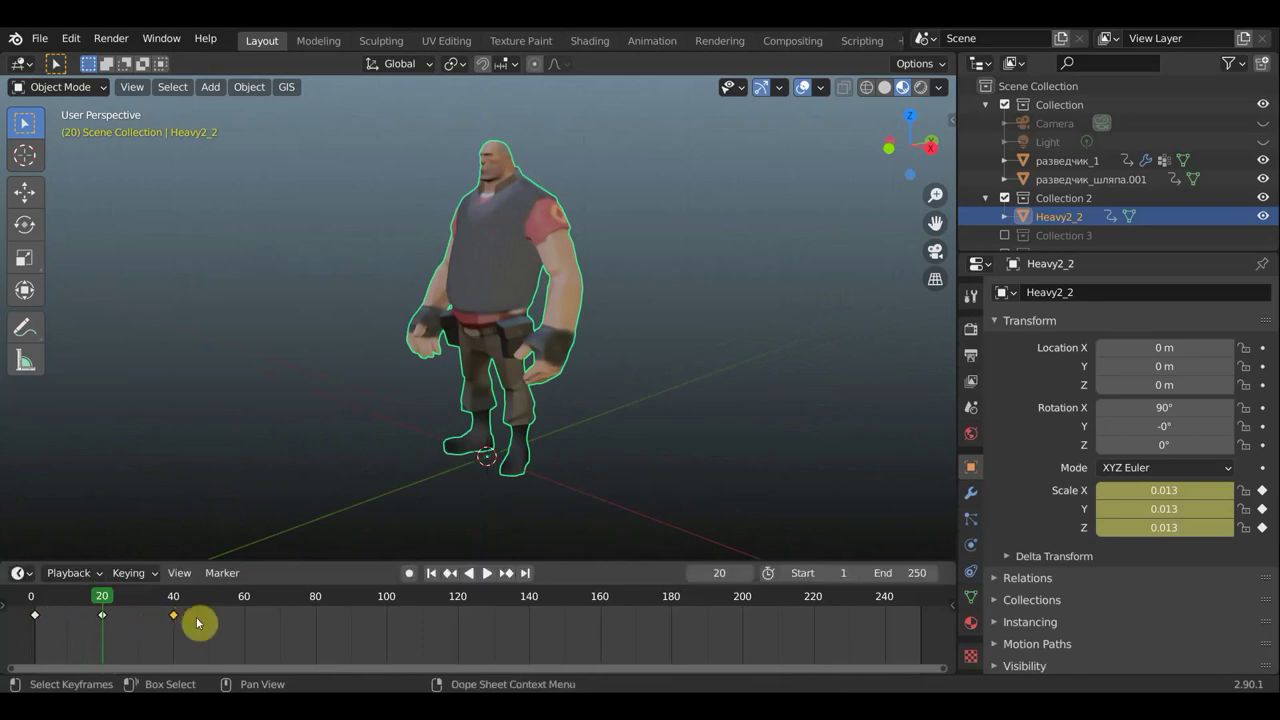
{"action": "key", "text": "space"}
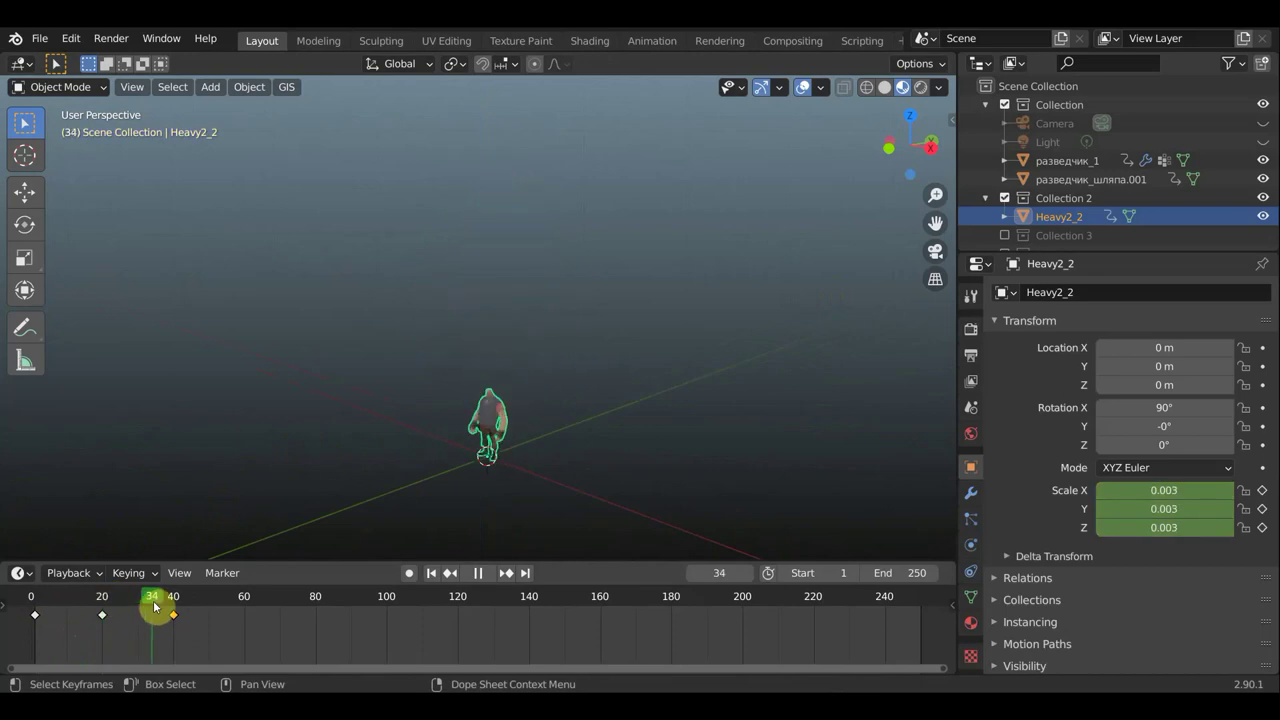
{"action": "key", "text": "space"}
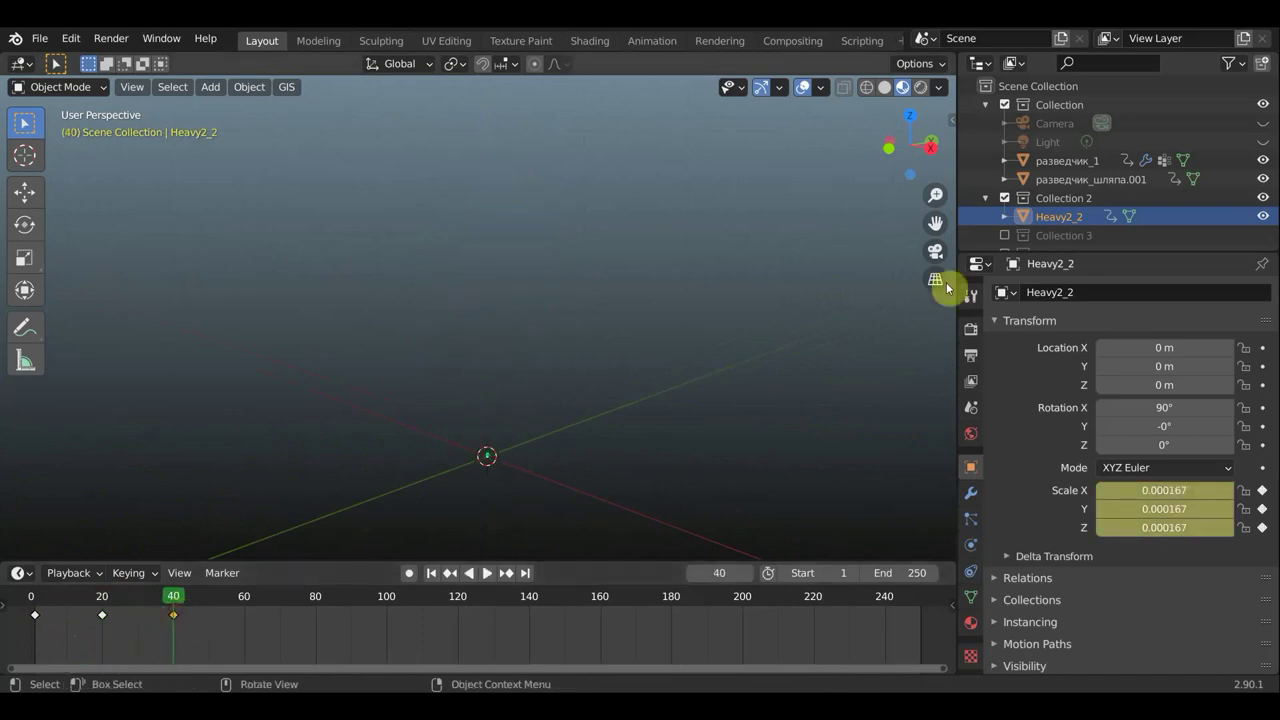
{"action": "scroll", "coordinate": [1018, 212], "scroll_direction": "down", "scroll_amount": 1}
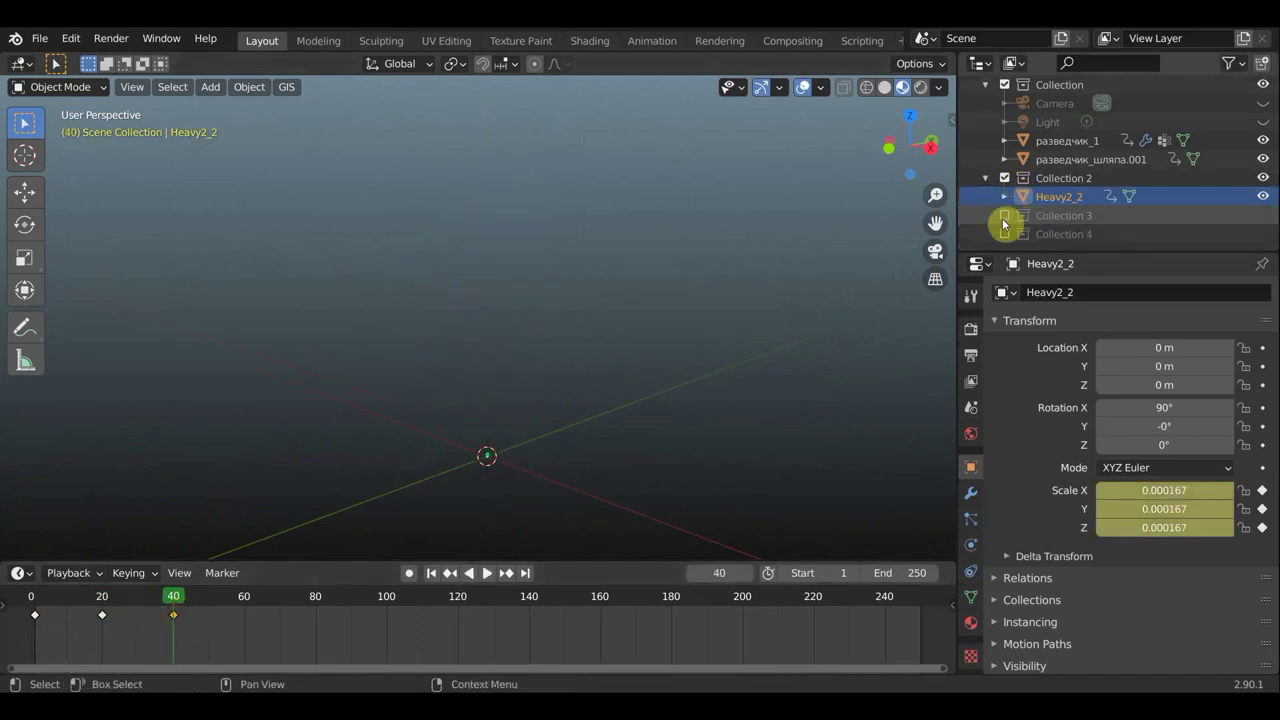
{"action": "left_click", "coordinate": [1006, 219]}
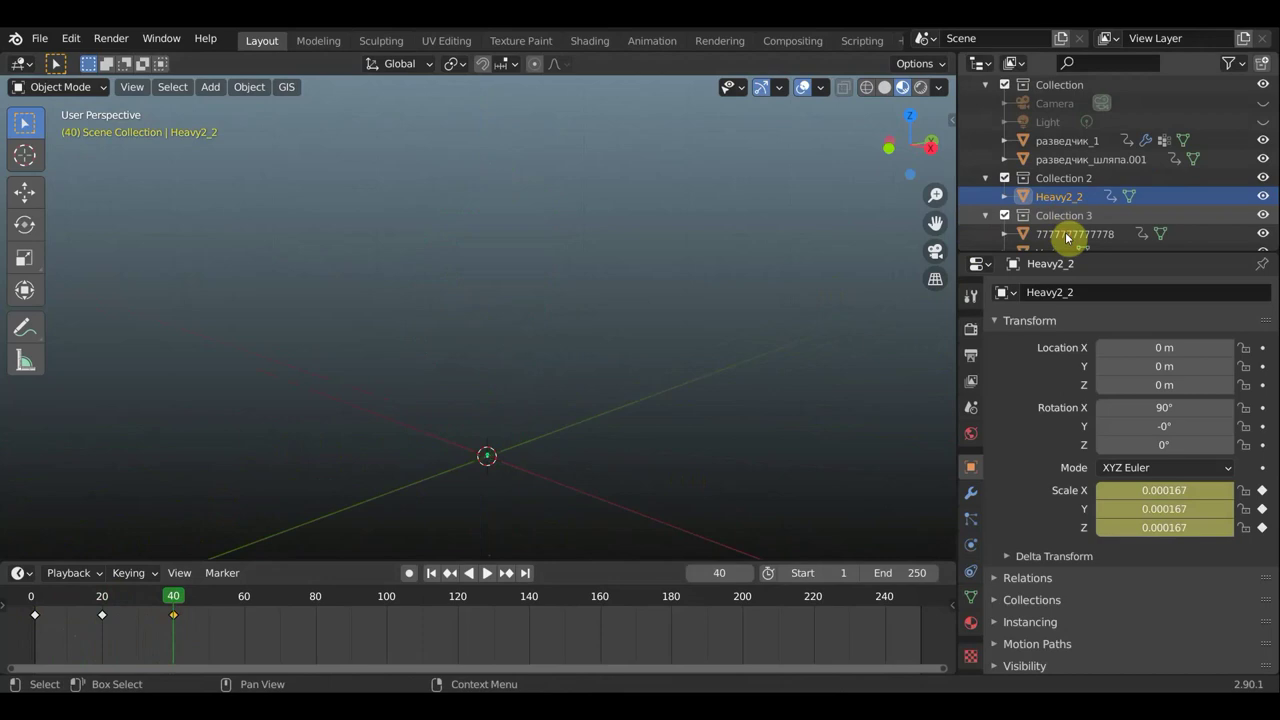
{"action": "left_click", "coordinate": [1068, 236]}
{"action": "scroll", "coordinate": [1070, 236], "scroll_direction": "down", "scroll_amount": 3}
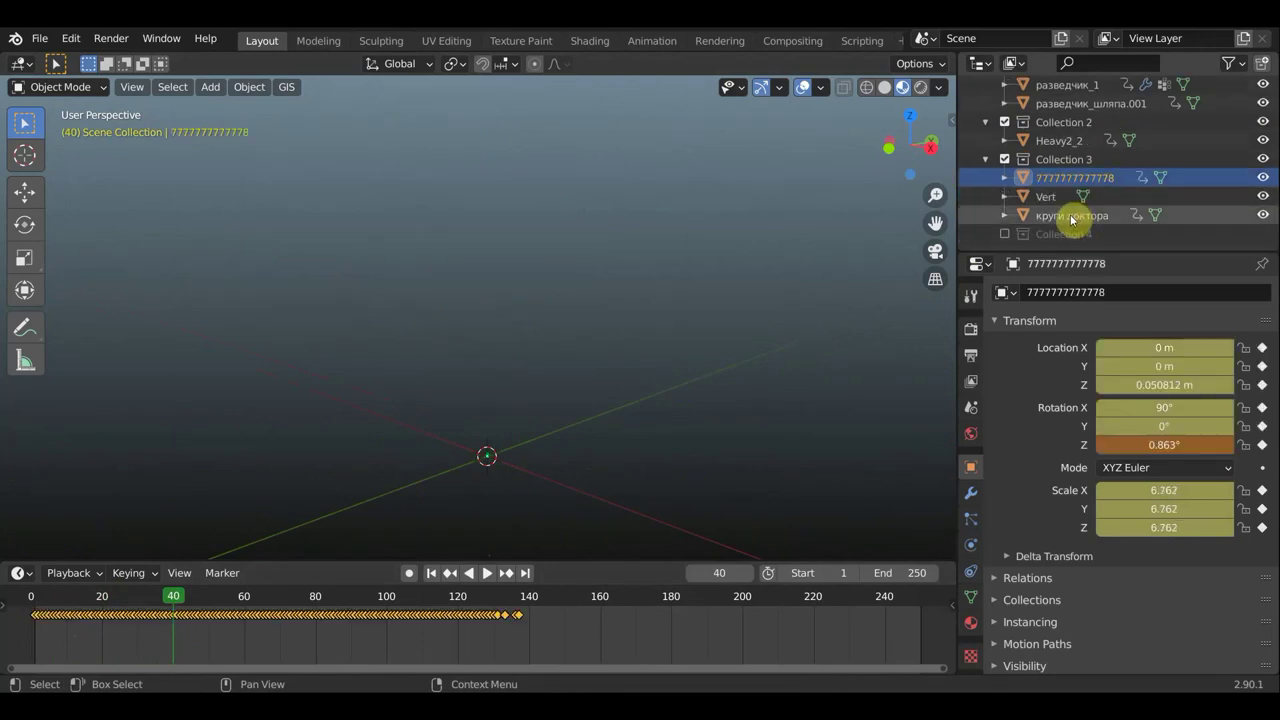
{"action": "left_click", "coordinate": [1075, 220], "text": "shift"}
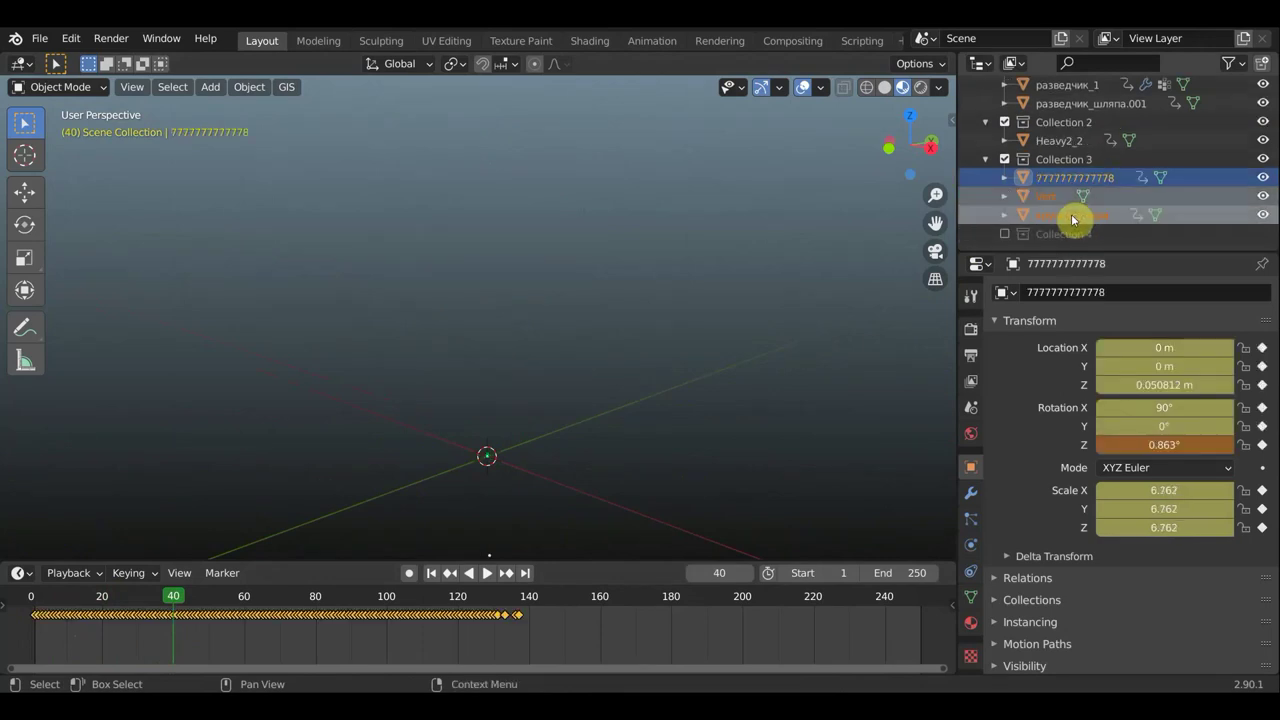
{"action": "scroll", "coordinate": [670, 420], "scroll_direction": "down", "scroll_amount": 2}
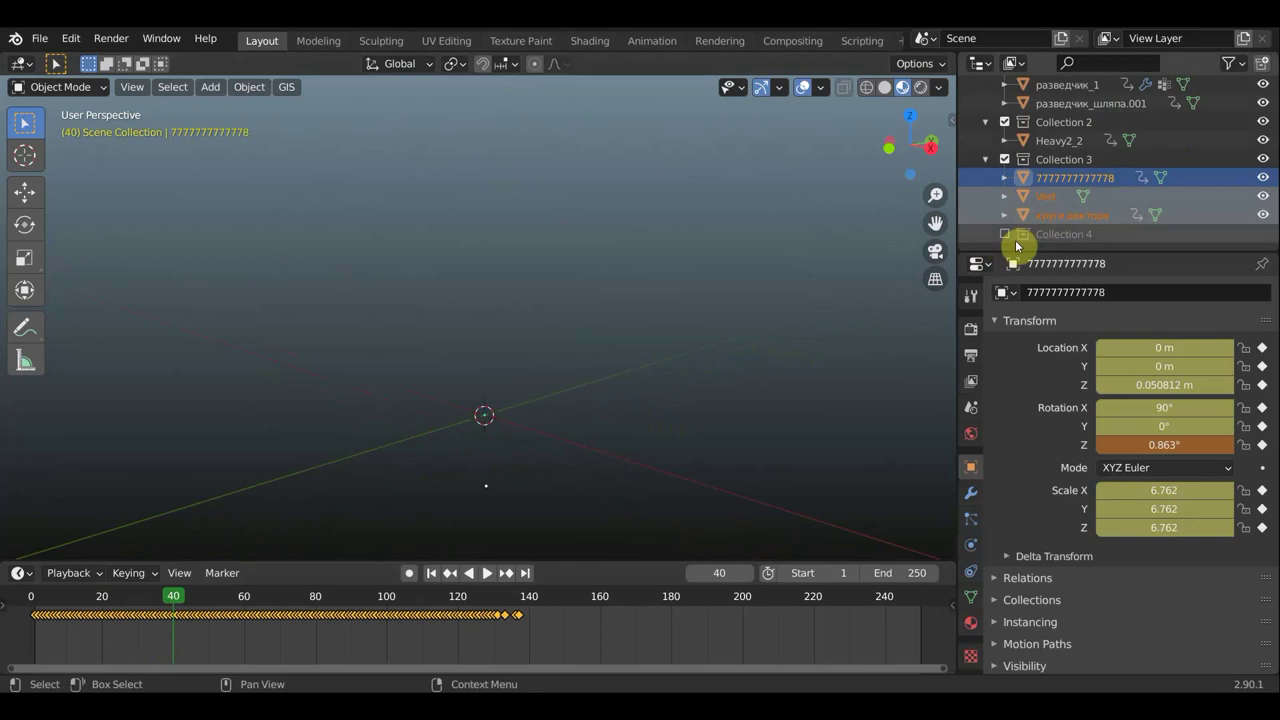
{"action": "scroll", "coordinate": [577, 482], "scroll_direction": "down", "scroll_amount": 1}
{"action": "scroll", "coordinate": [577, 482], "scroll_direction": "down", "scroll_amount": 1}
{"action": "scroll", "coordinate": [585, 465], "scroll_direction": "up", "scroll_amount": 2}
Try rescaling the objects, undo it, then box-select all their timeline keyframes.
{"action": "key", "text": "s"}
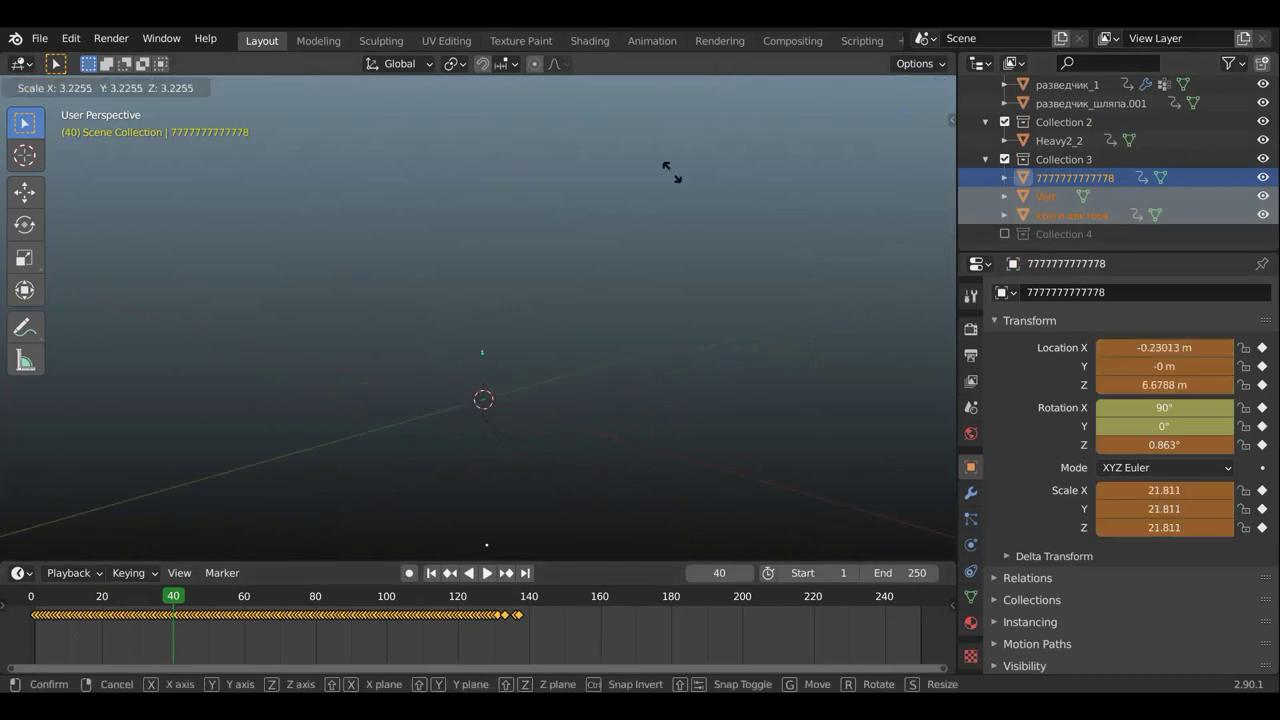
{"action": "left_click", "coordinate": [448, 100]}
{"action": "left_click", "coordinate": [249, 87]}
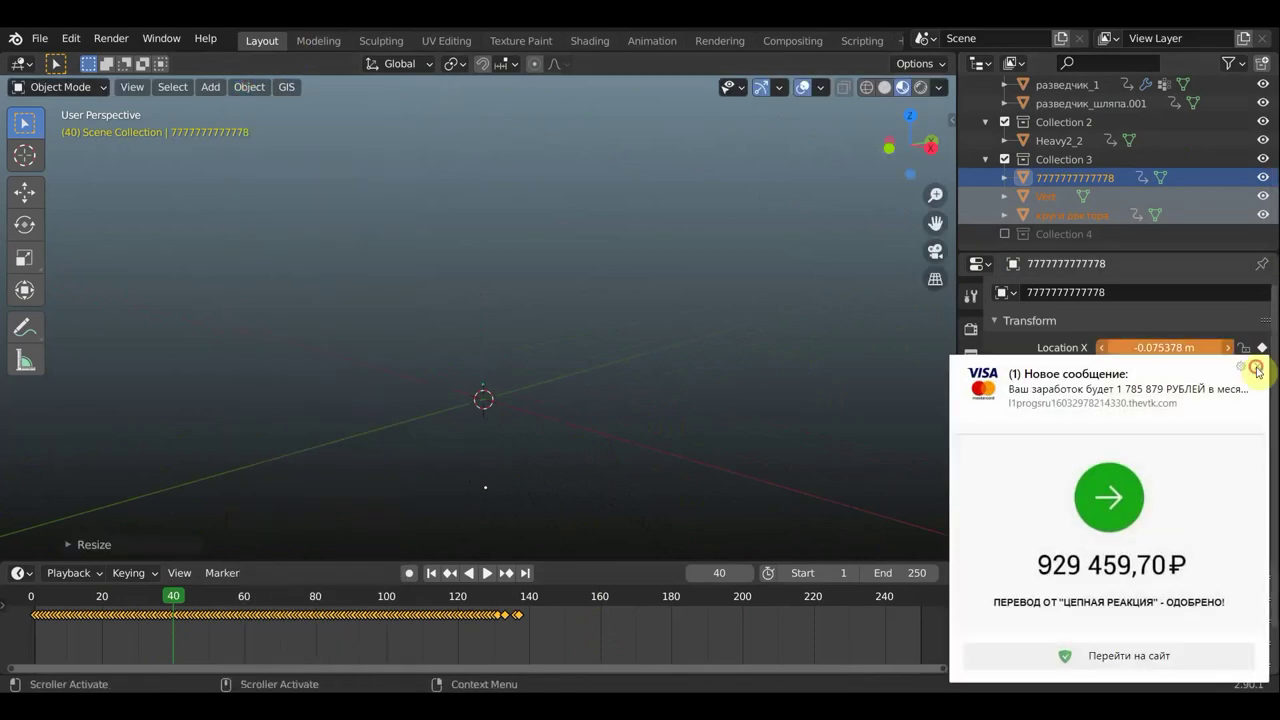
{"action": "left_click", "coordinate": [1255, 366]}
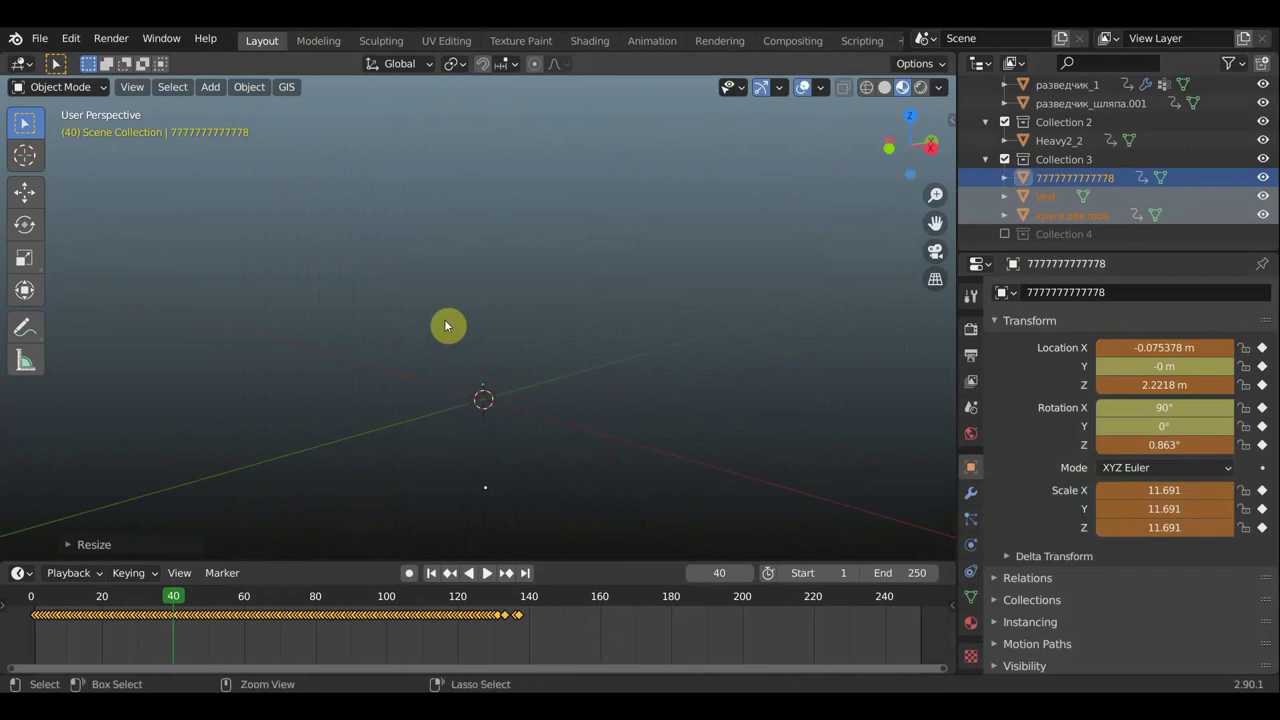
{"action": "key", "text": "ctrl+z"}
{"action": "left_click_drag", "start_coordinate": [546, 633], "coordinate": [28, 612]}
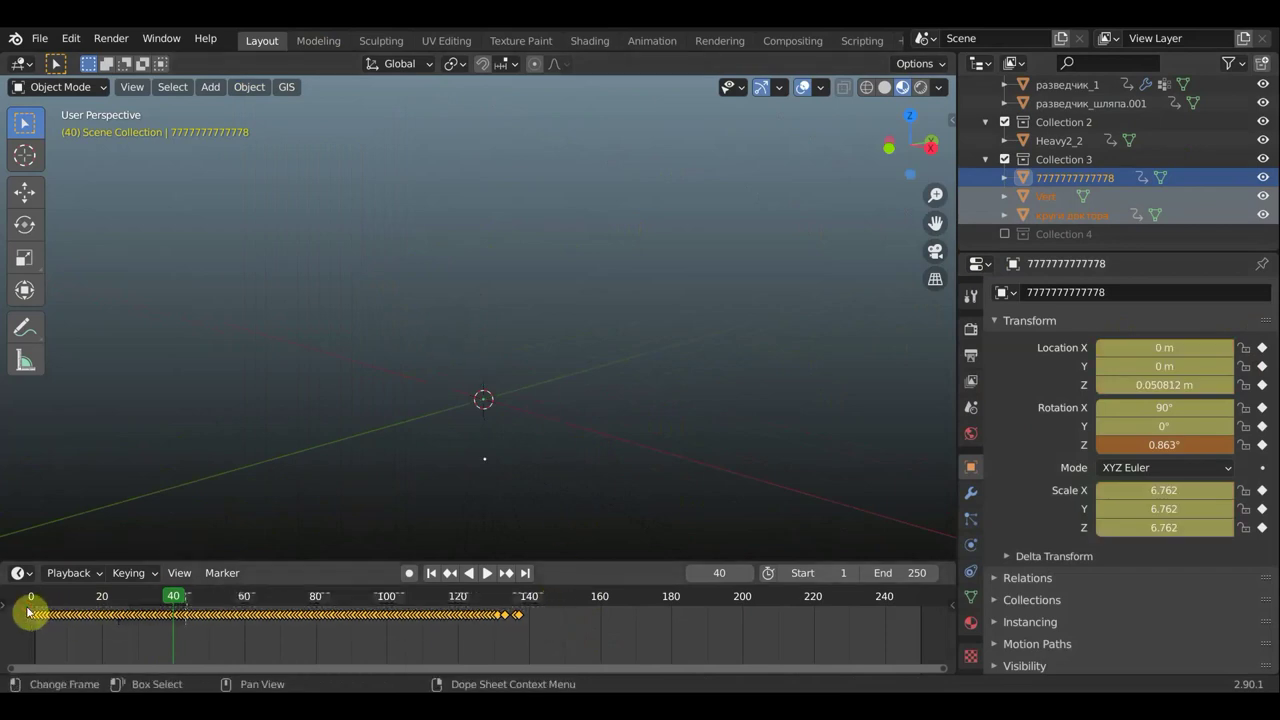
{"action": "key", "text": "x"}
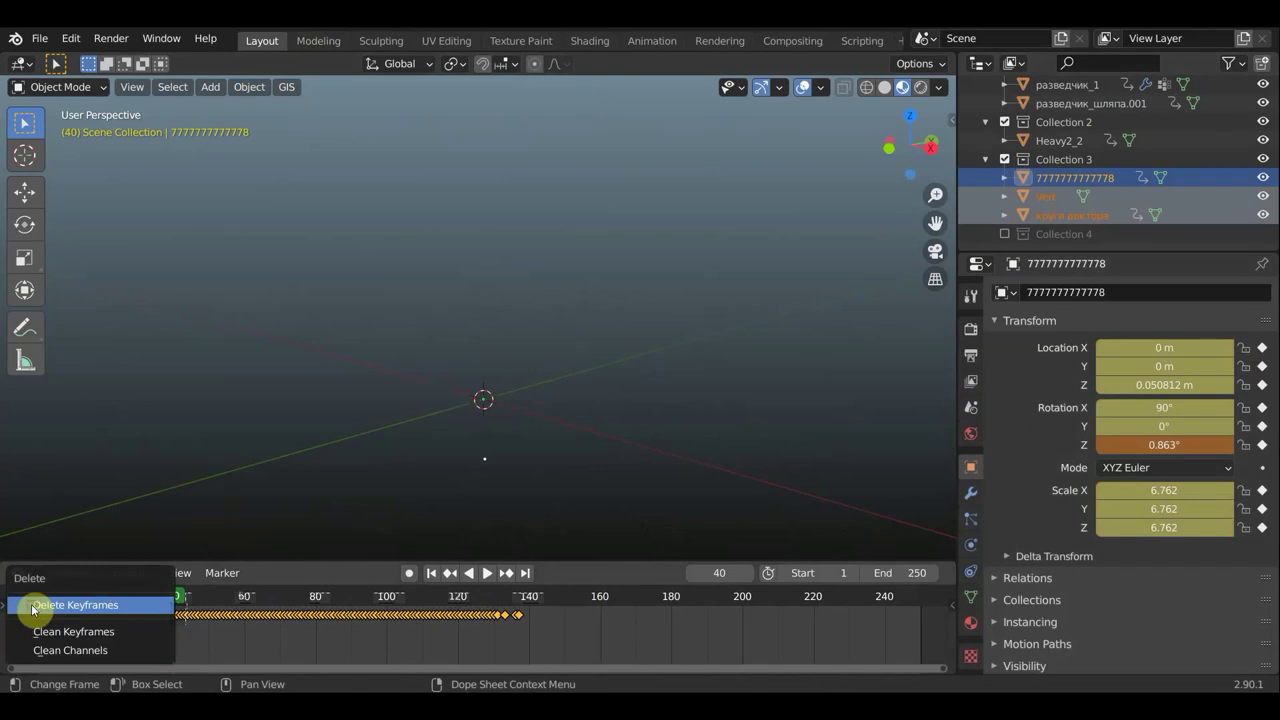
Delete all the selected keyframes and set the objects' origin to the 3D cursor.
{"action": "left_click", "coordinate": [37, 604]}
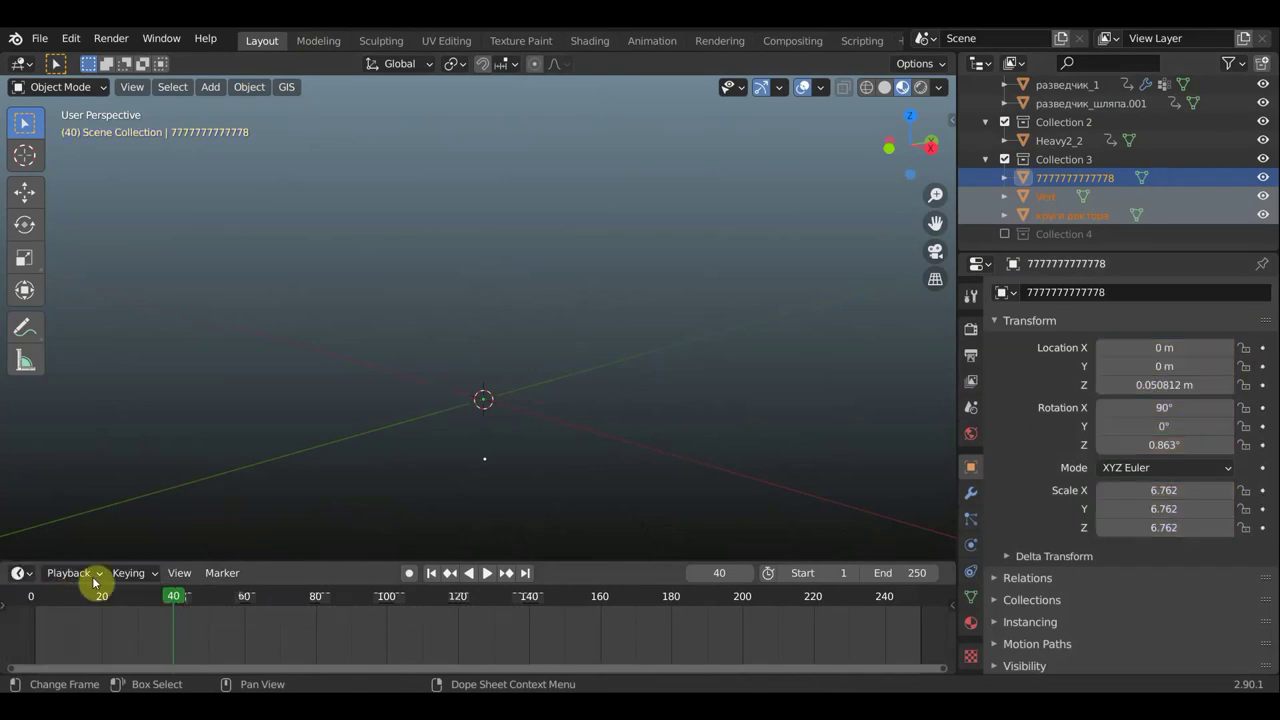
{"action": "left_click", "coordinate": [249, 87]}
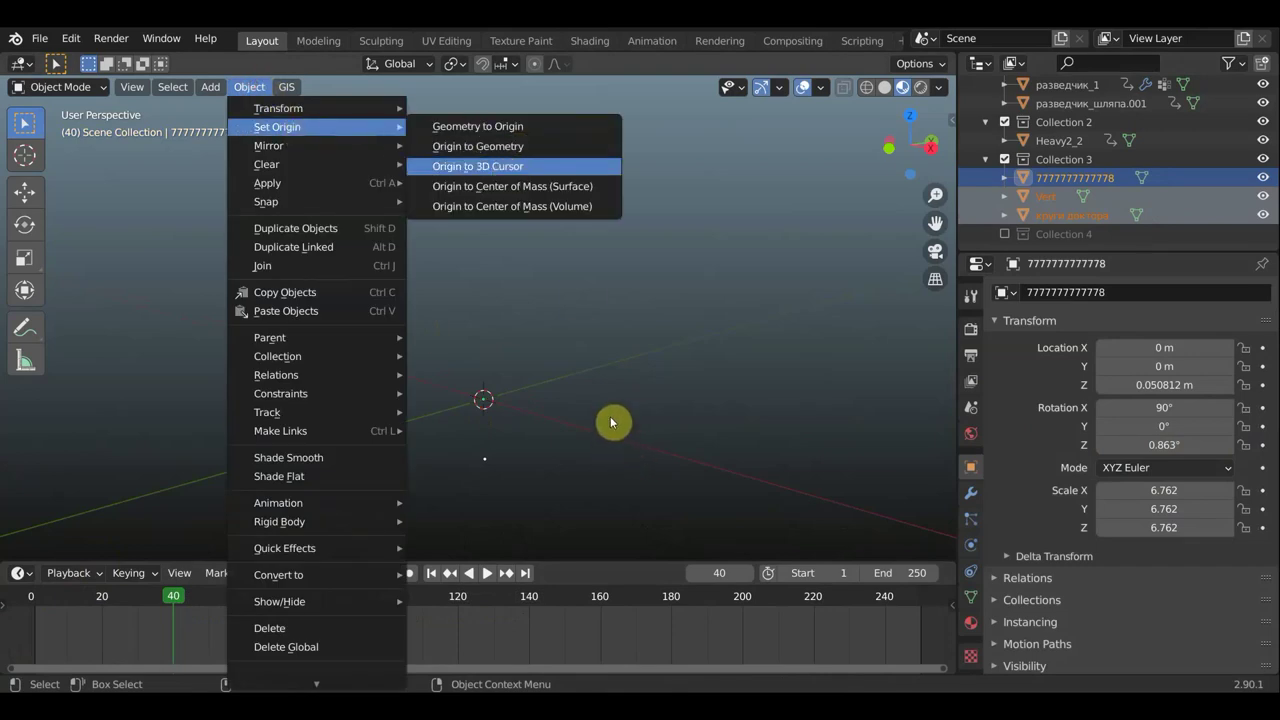
{"action": "key", "text": "Return"}
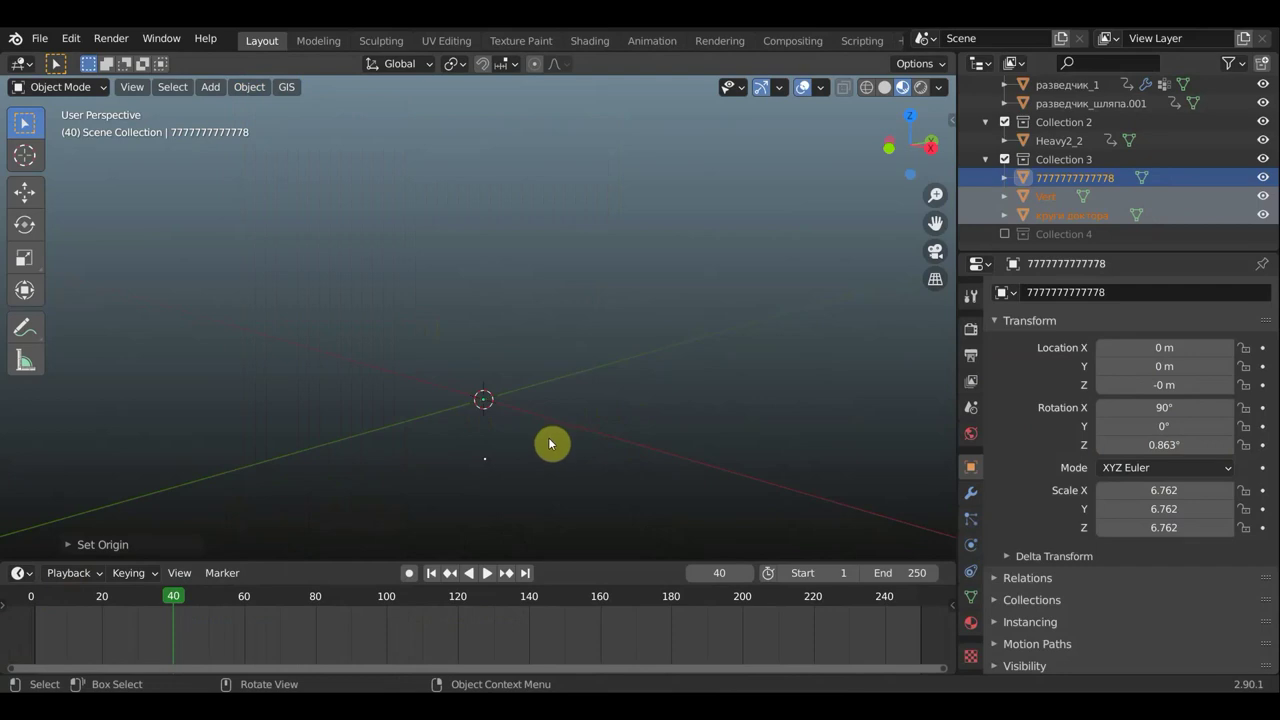
{"action": "key", "text": "s"}
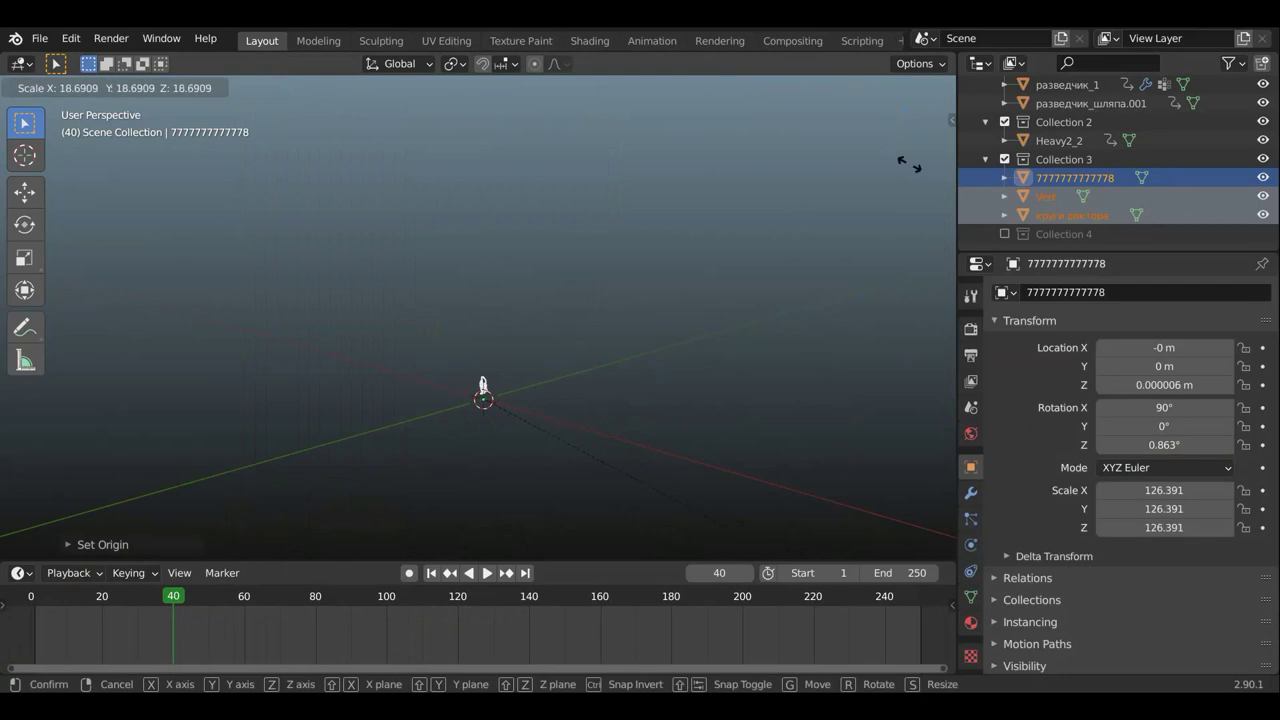
Resize the figure, undo the flipped negative result, and redo it to scale 134.969.
{"action": "left_click", "coordinate": [15, 210]}
{"action": "key", "text": "s"}
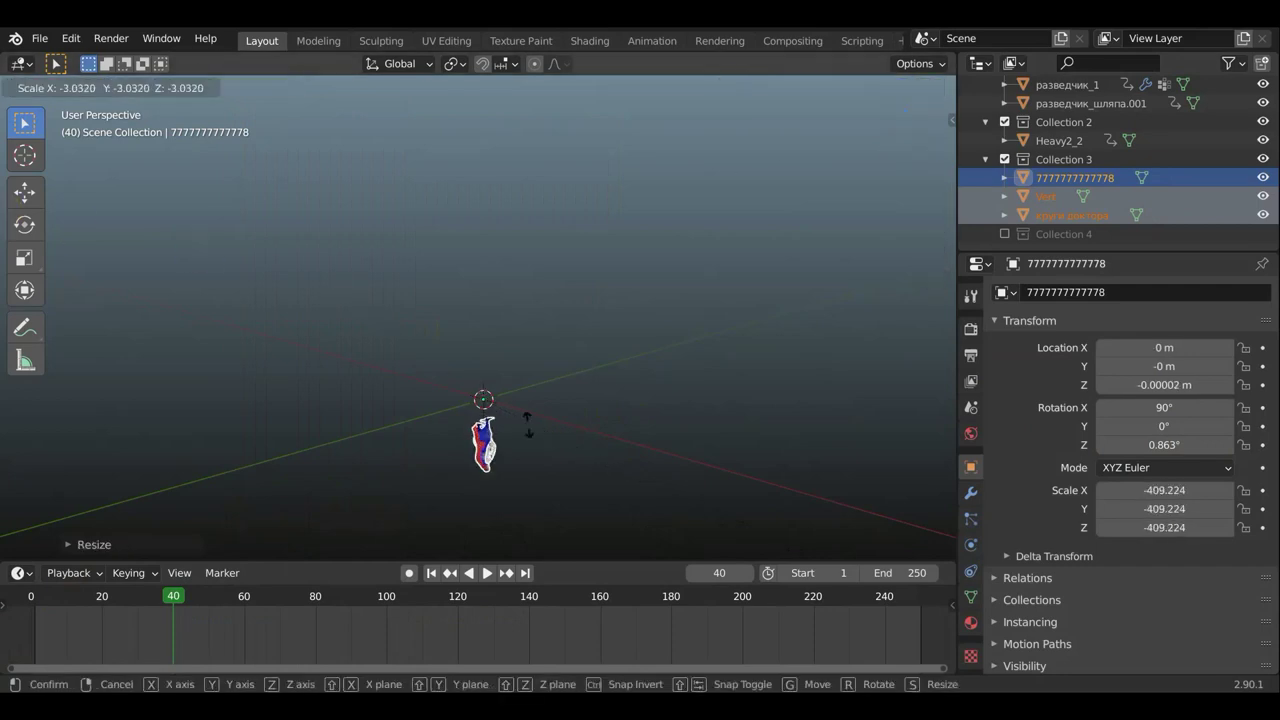
{"action": "left_click", "coordinate": [477, 137]}
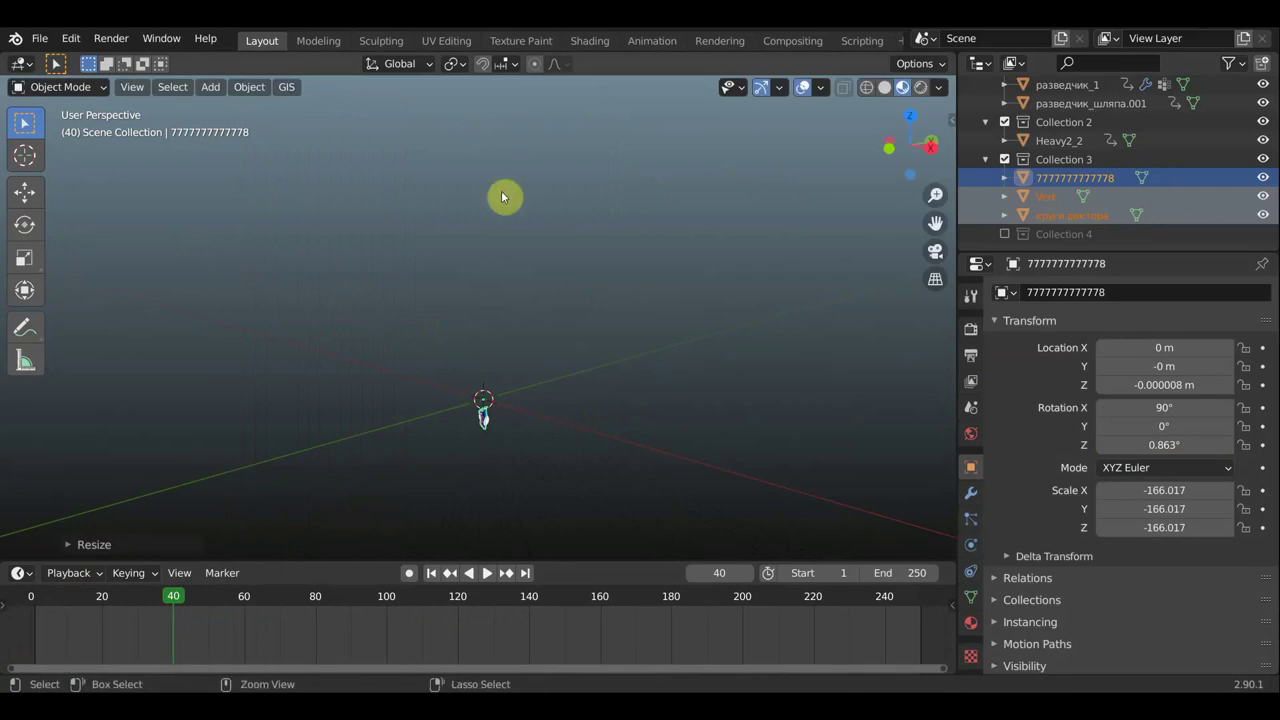
{"action": "key", "text": "ctrl+z"}
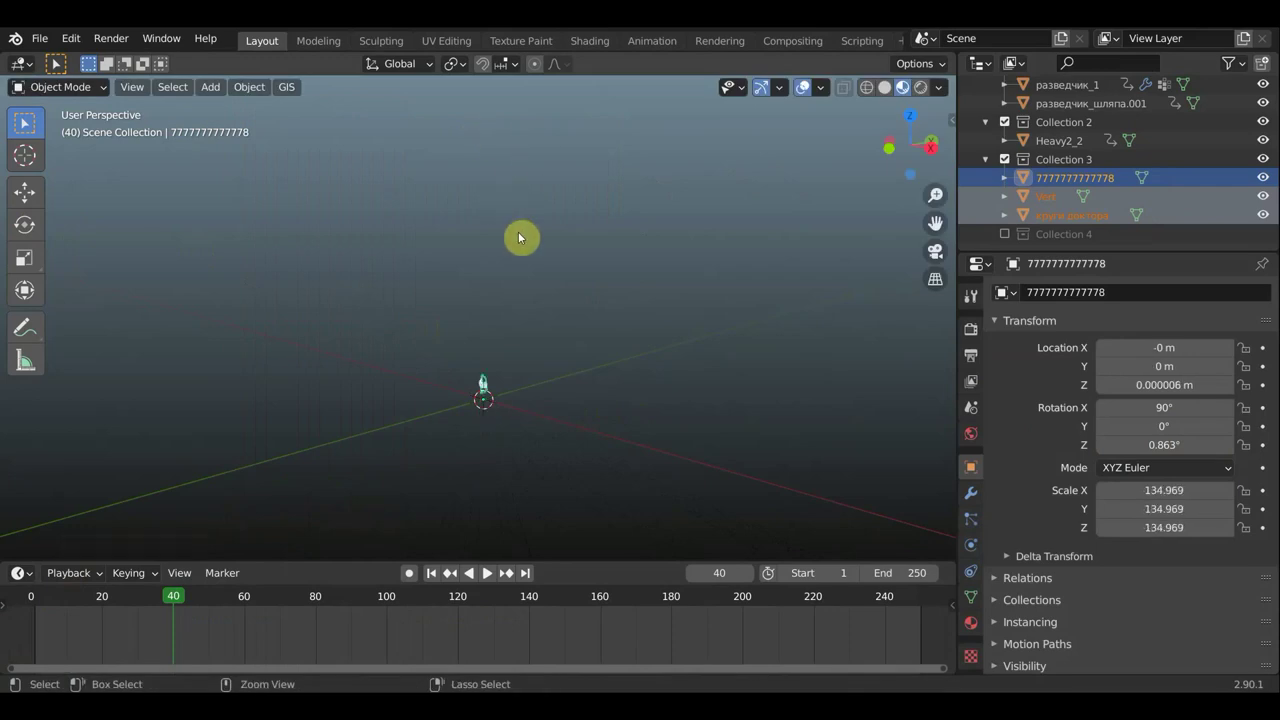
{"action": "key", "text": "ctrl+z"}
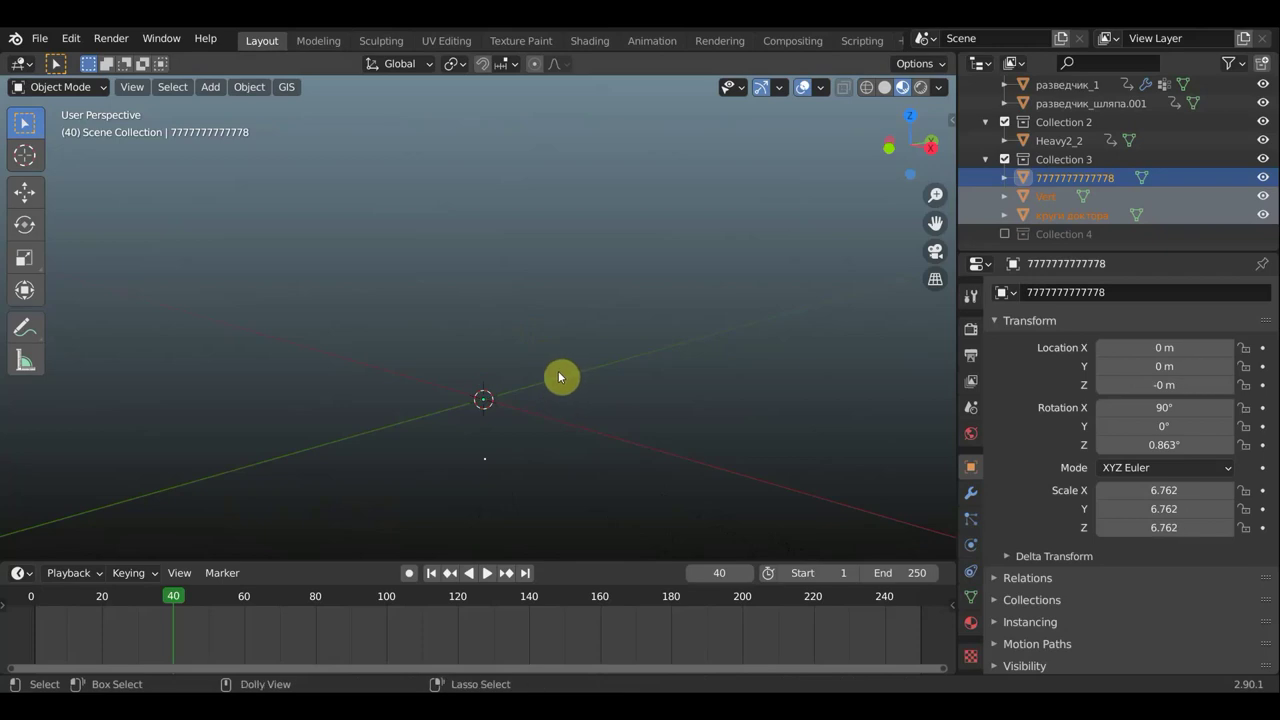
{"action": "key", "text": "ctrl+shift+z"}
Enlarge the Doctor Strange figure to full size and return to earlier frames.
{"action": "middle_click_drag", "start_coordinate": [537, 399], "coordinate": [551, 389]}
{"action": "key", "text": "s"}
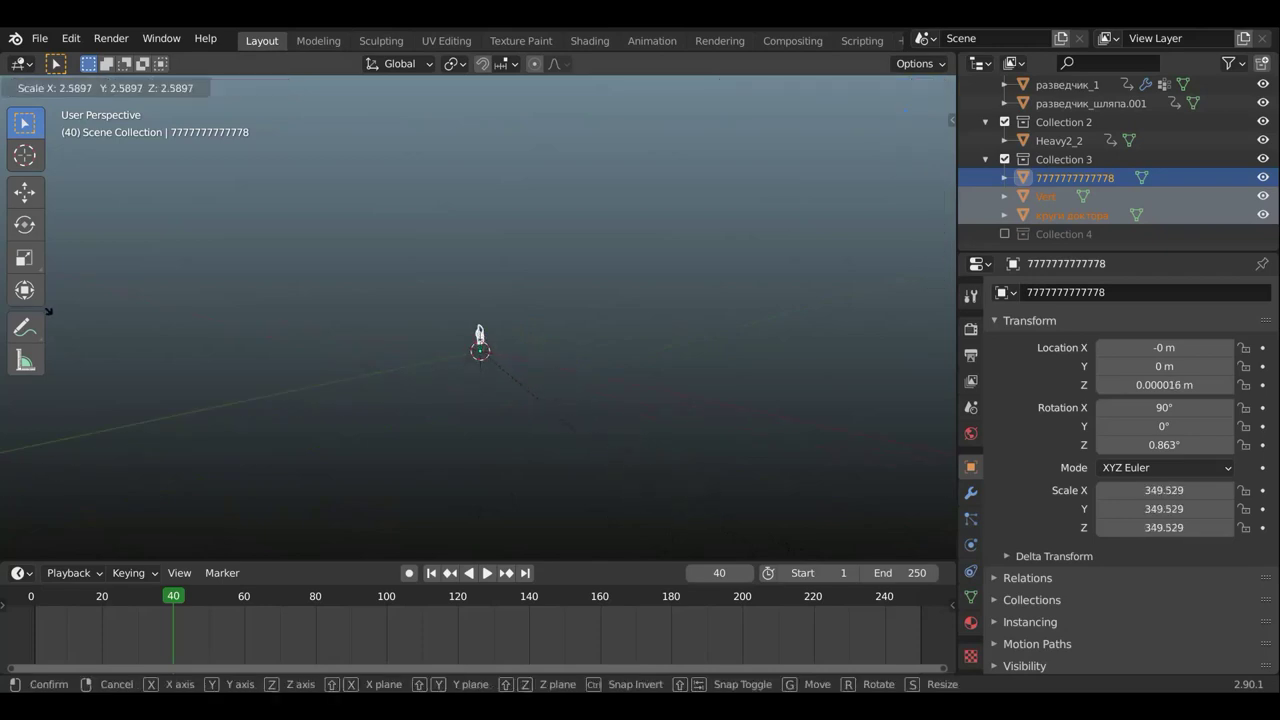
{"action": "left_click", "coordinate": [43, 314]}
{"action": "key", "text": "s"}
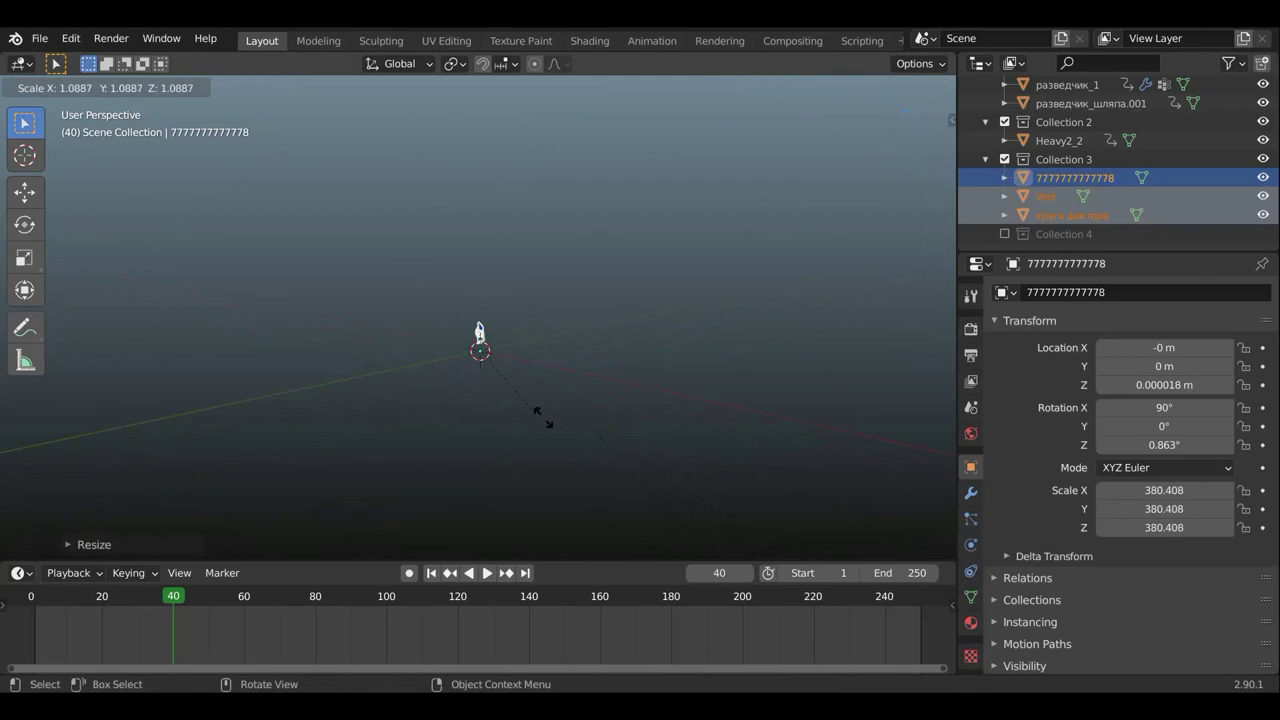
{"action": "left_click", "coordinate": [848, 310]}
{"action": "mouse_move", "coordinate": [654, 254]}
{"action": "middle_mouse_down"}
{"action": "mouse_move", "coordinate": [677, 389]}
{"action": "mouse_move", "coordinate": [784, 385]}
{"action": "mouse_move", "coordinate": [620, 460]}
{"action": "middle_mouse_up"}
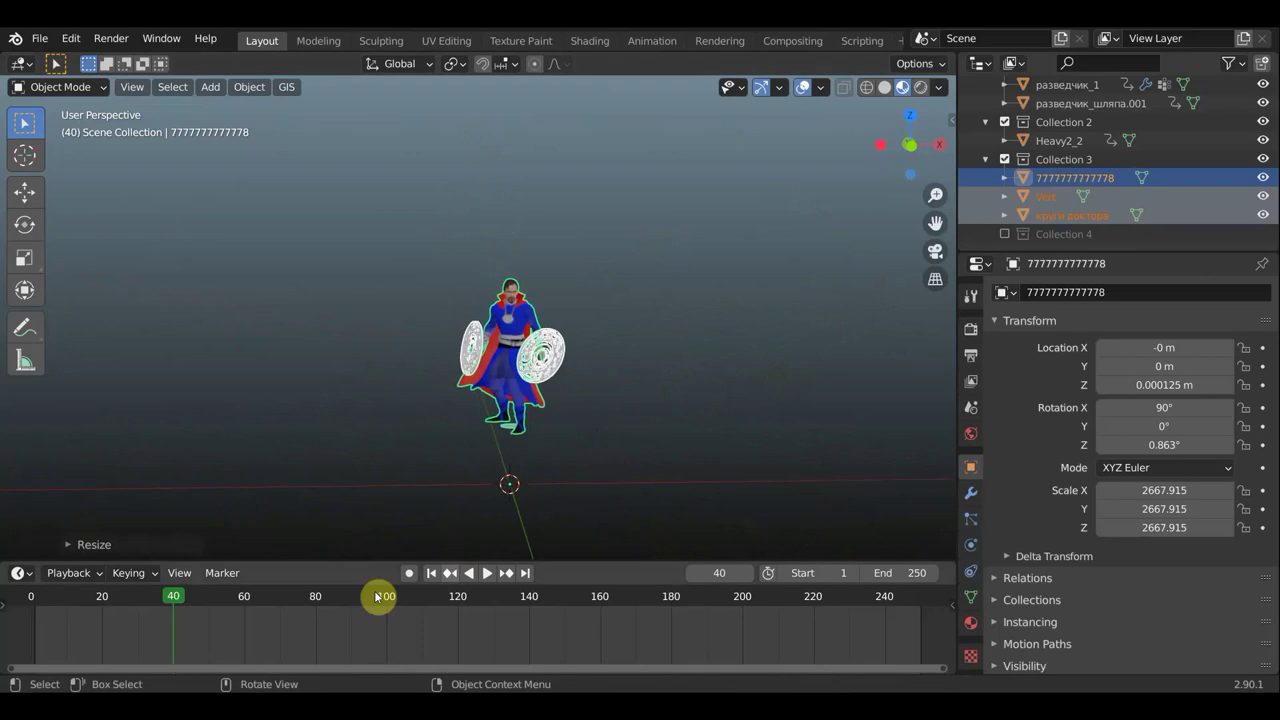
{"action": "left_click_drag", "start_coordinate": [171, 600], "coordinate": [102, 601]}
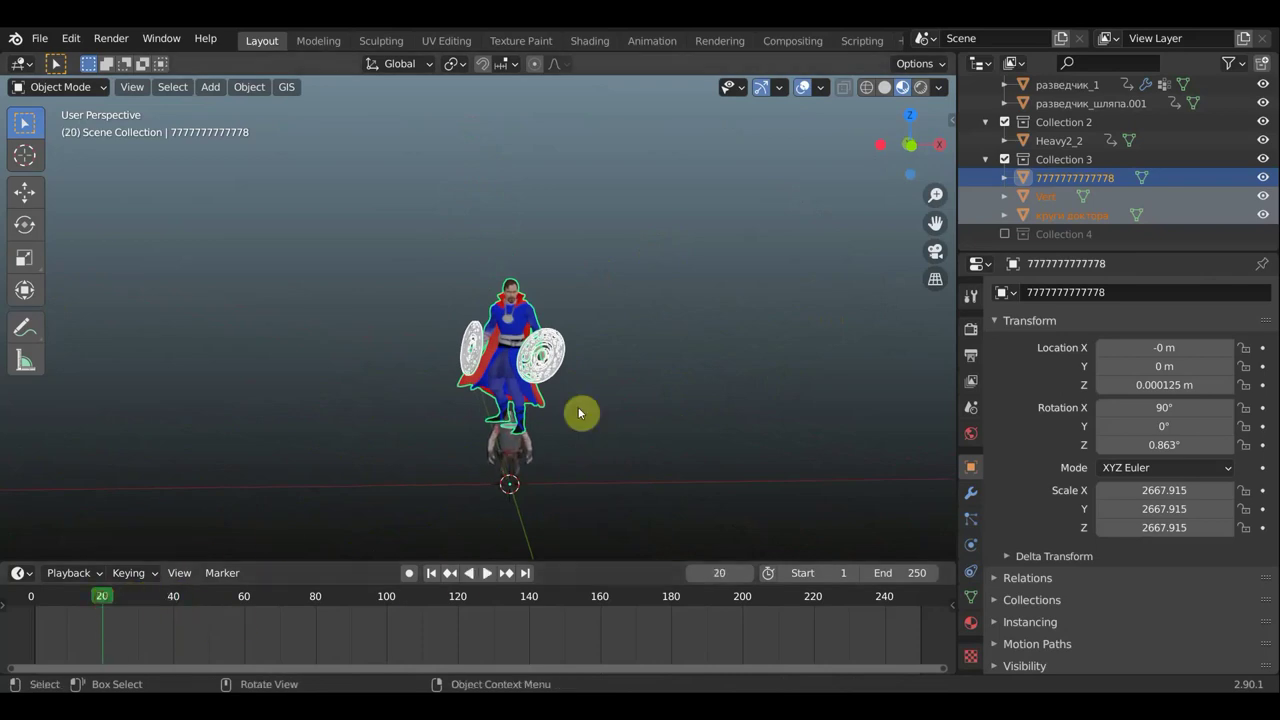
In front orthographic view, shrink the figure and move it down and left.
{"action": "key", "text": "KP_1"}
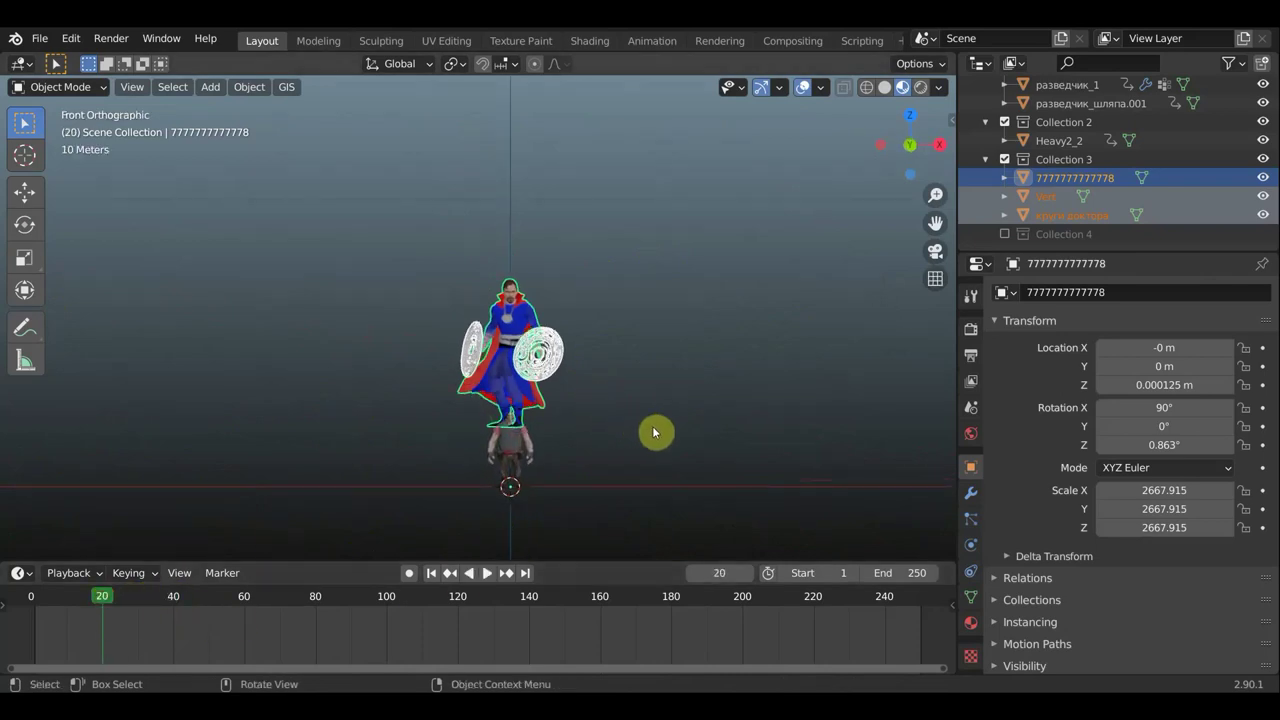
{"action": "key", "text": "s"}
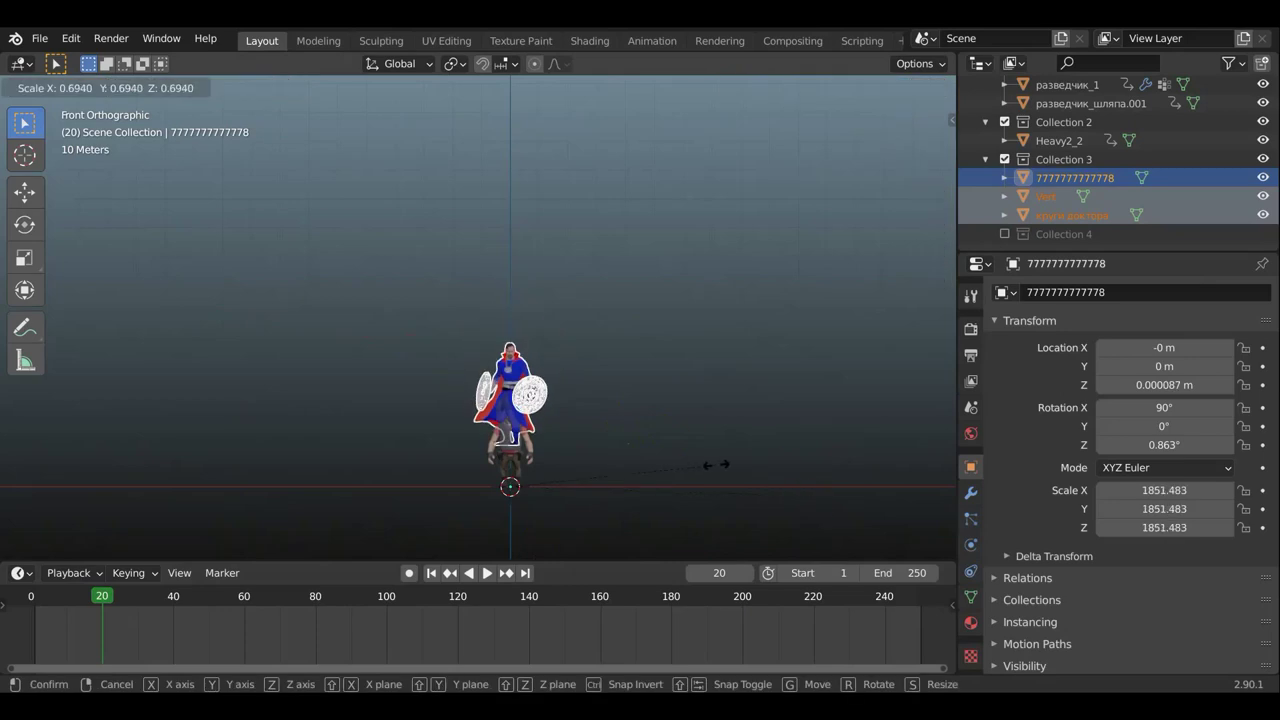
{"action": "left_click", "coordinate": [718, 472]}
{"action": "key", "text": "g"}
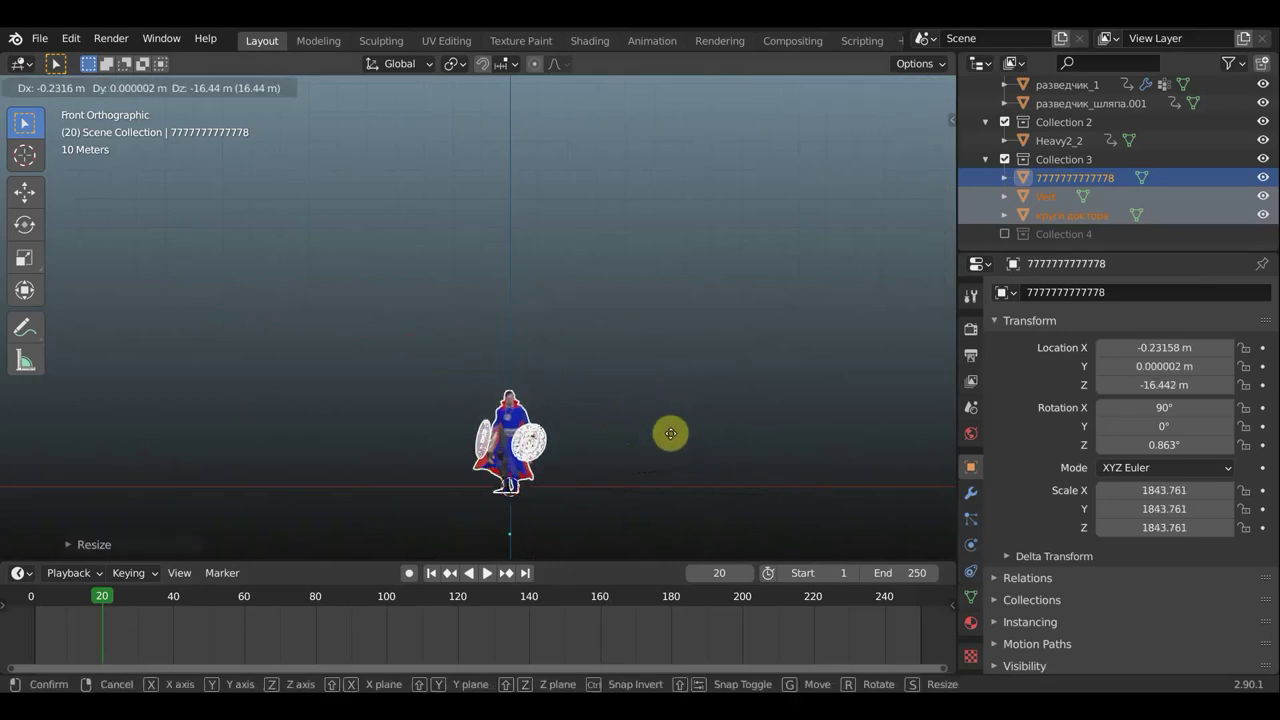
{"action": "left_click", "coordinate": [669, 422]}
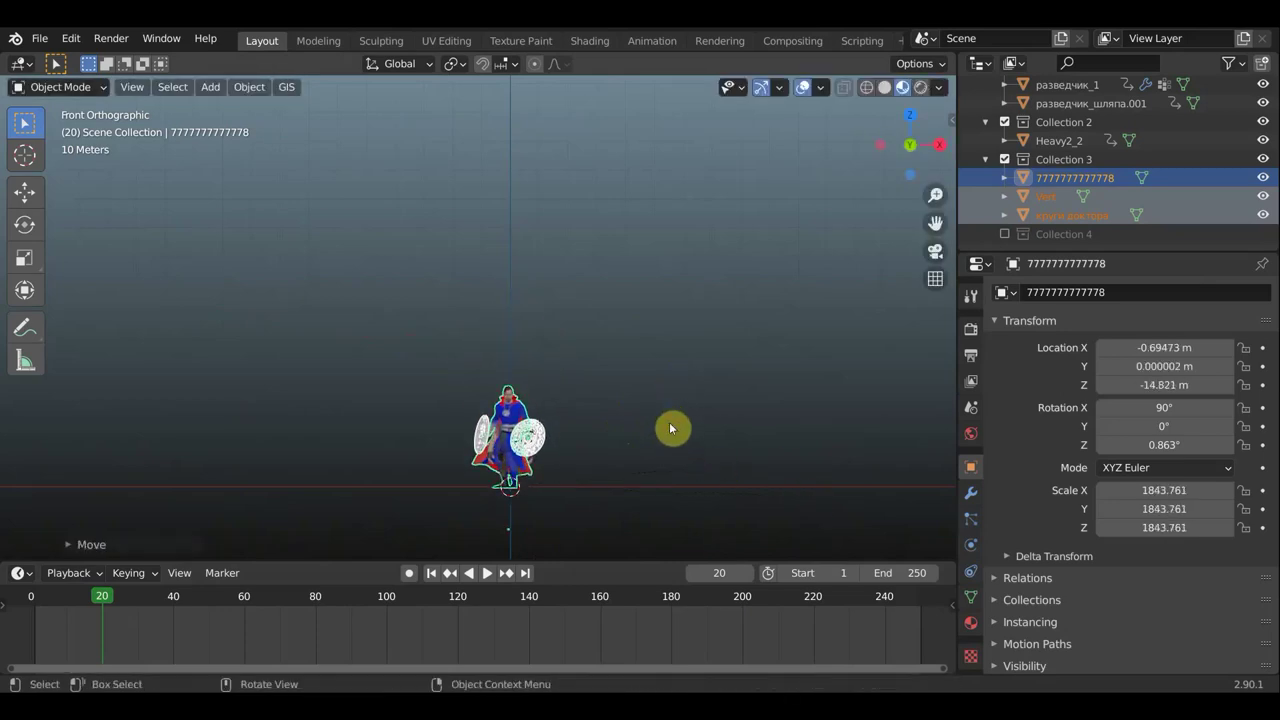
{"action": "mouse_move", "coordinate": [667, 255]}
{"action": "middle_mouse_down", "text": "shift"}
{"action": "mouse_move", "coordinate": [660, 191]}
{"action": "mouse_move", "coordinate": [654, 317]}
{"action": "middle_mouse_up", "text": "shift"}
{"action": "scroll", "coordinate": [669, 325], "scroll_direction": "up", "scroll_amount": 3}
Shrink the figure to scale 1250.790 and nudge it into place in front of the Heavy.
{"action": "key", "text": "s"}
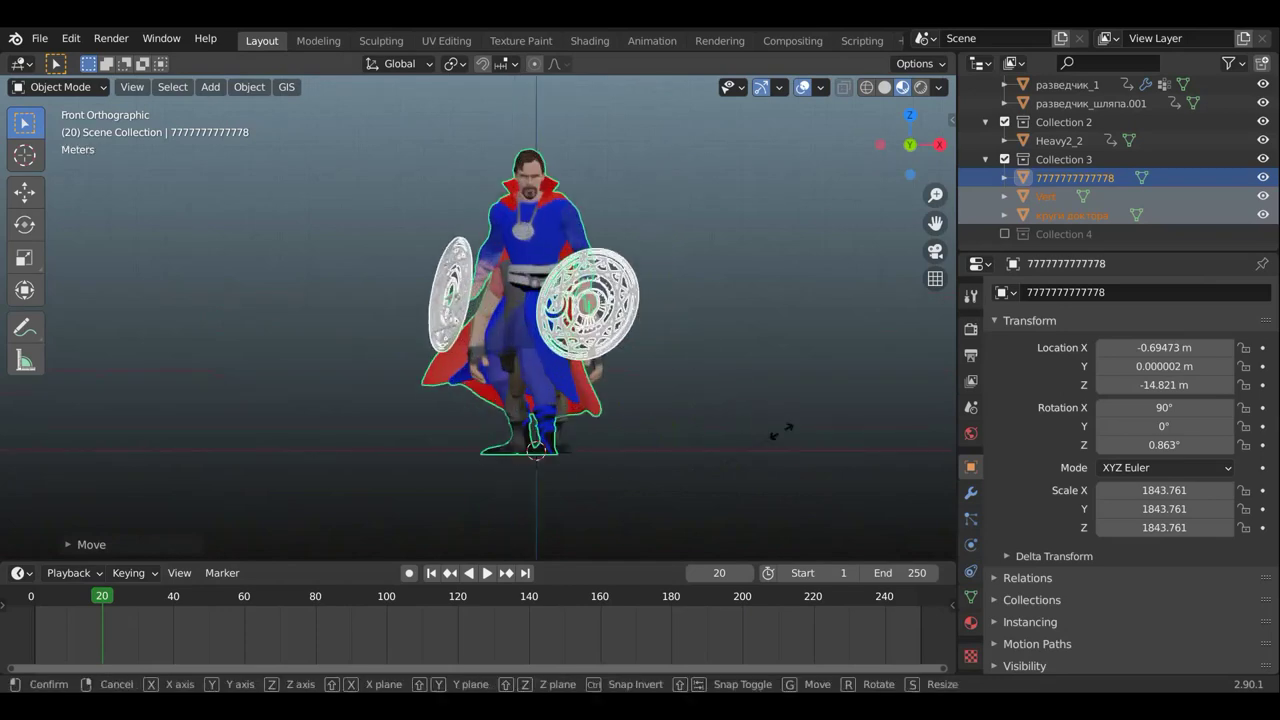
{"action": "left_click", "coordinate": [658, 410]}
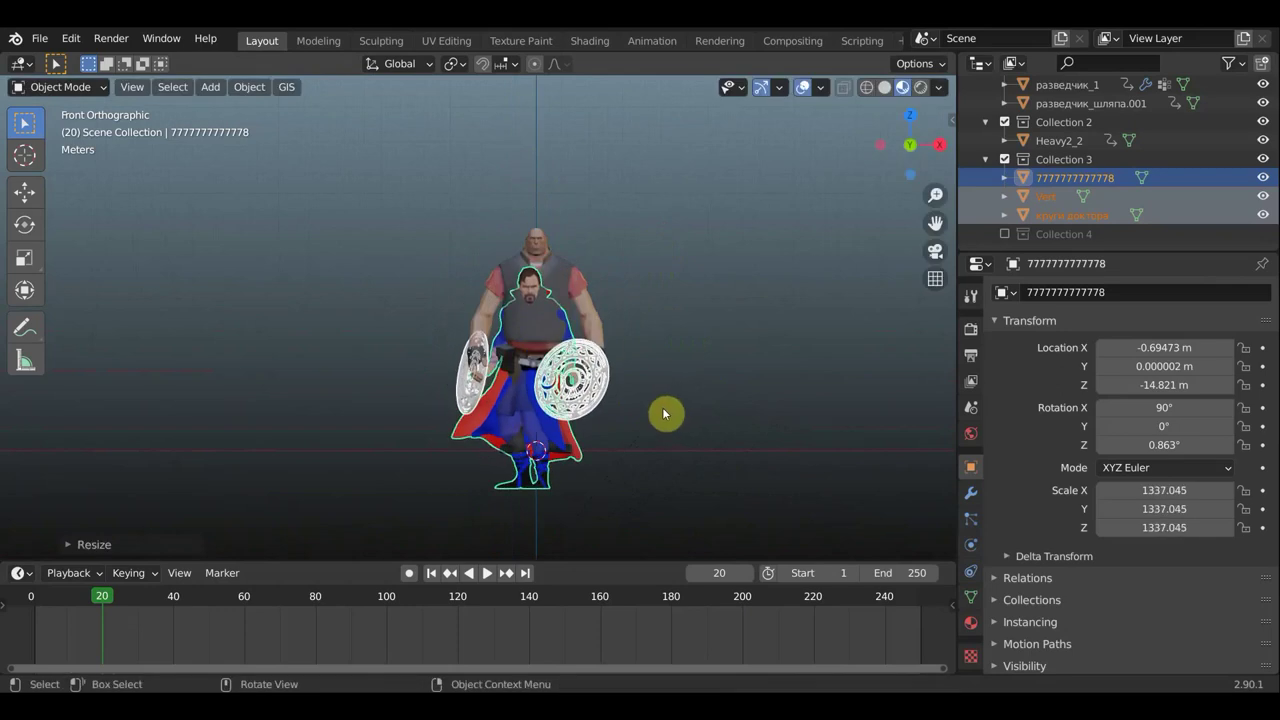
{"action": "key", "text": "g"}
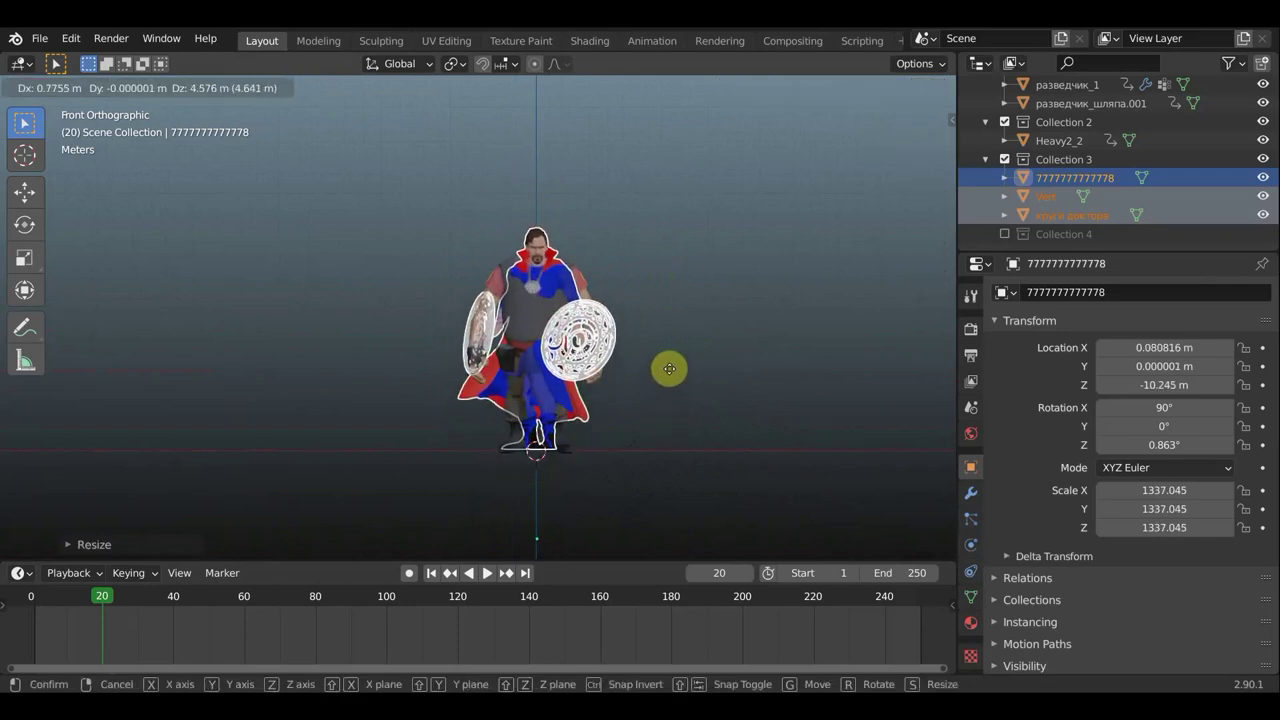
{"action": "left_click", "coordinate": [686, 386]}
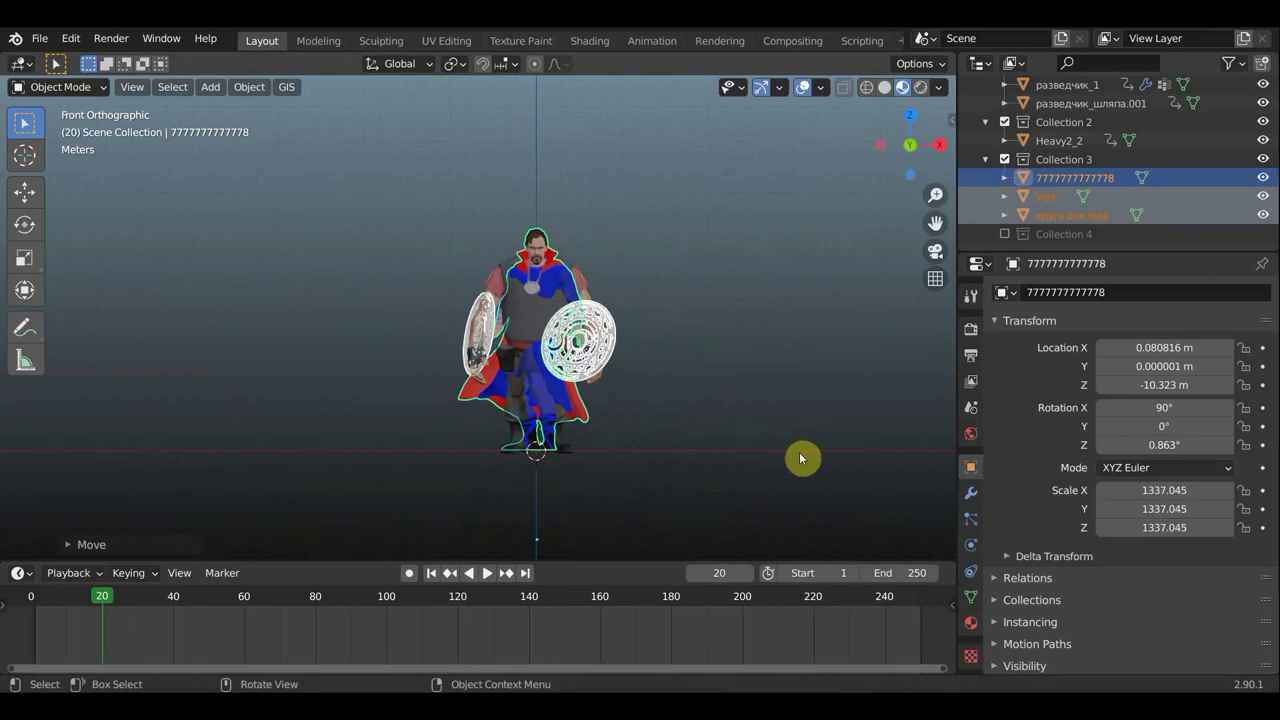
{"action": "key", "text": "s"}
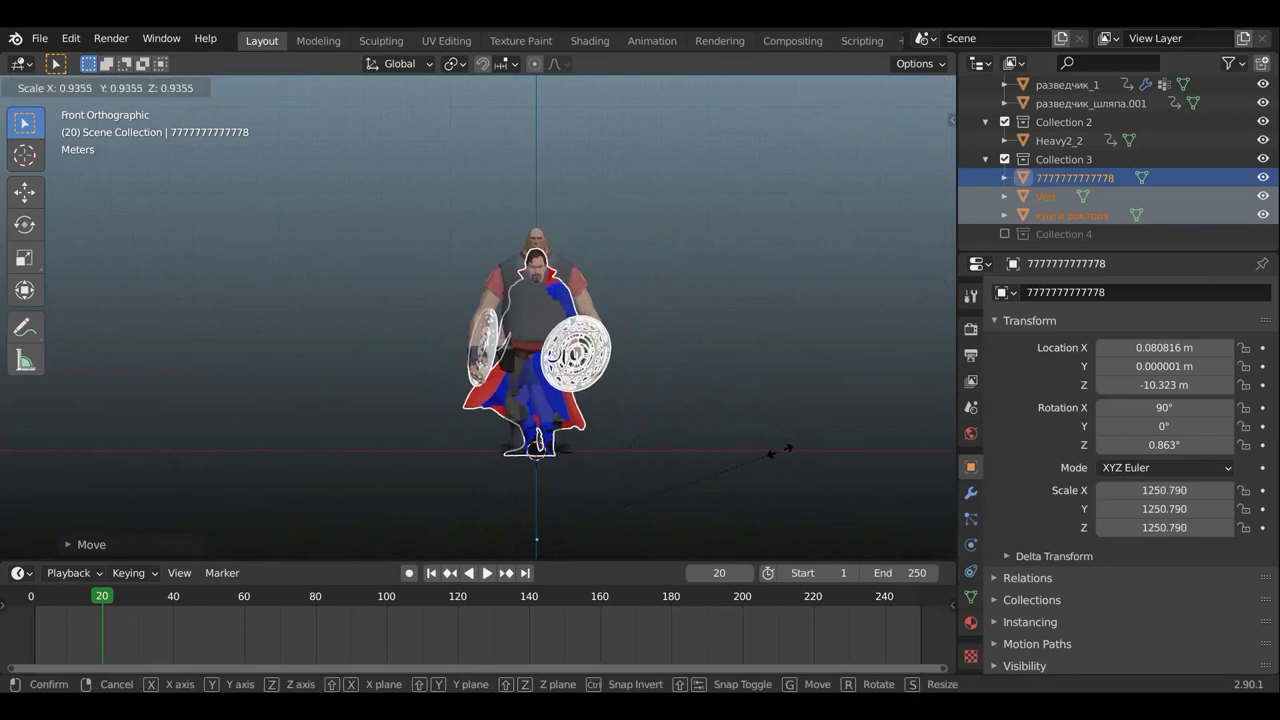
{"action": "left_click", "coordinate": [782, 456]}
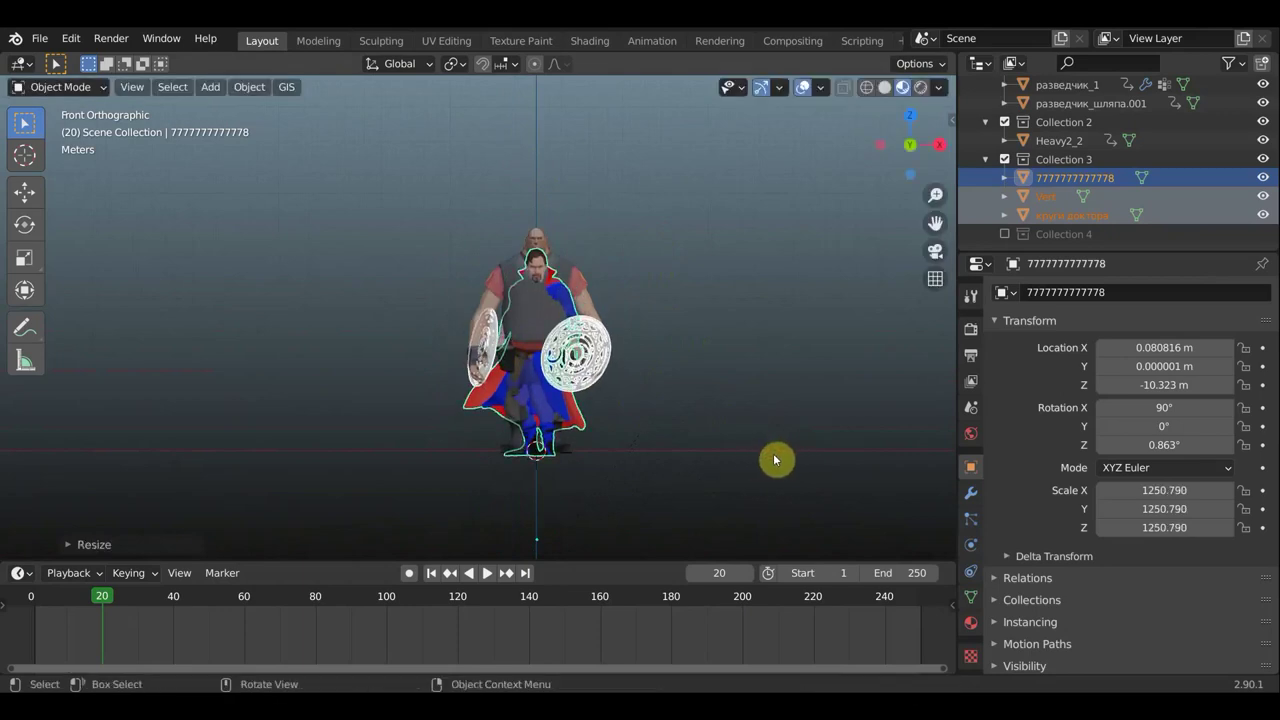
{"action": "key", "text": "g"}
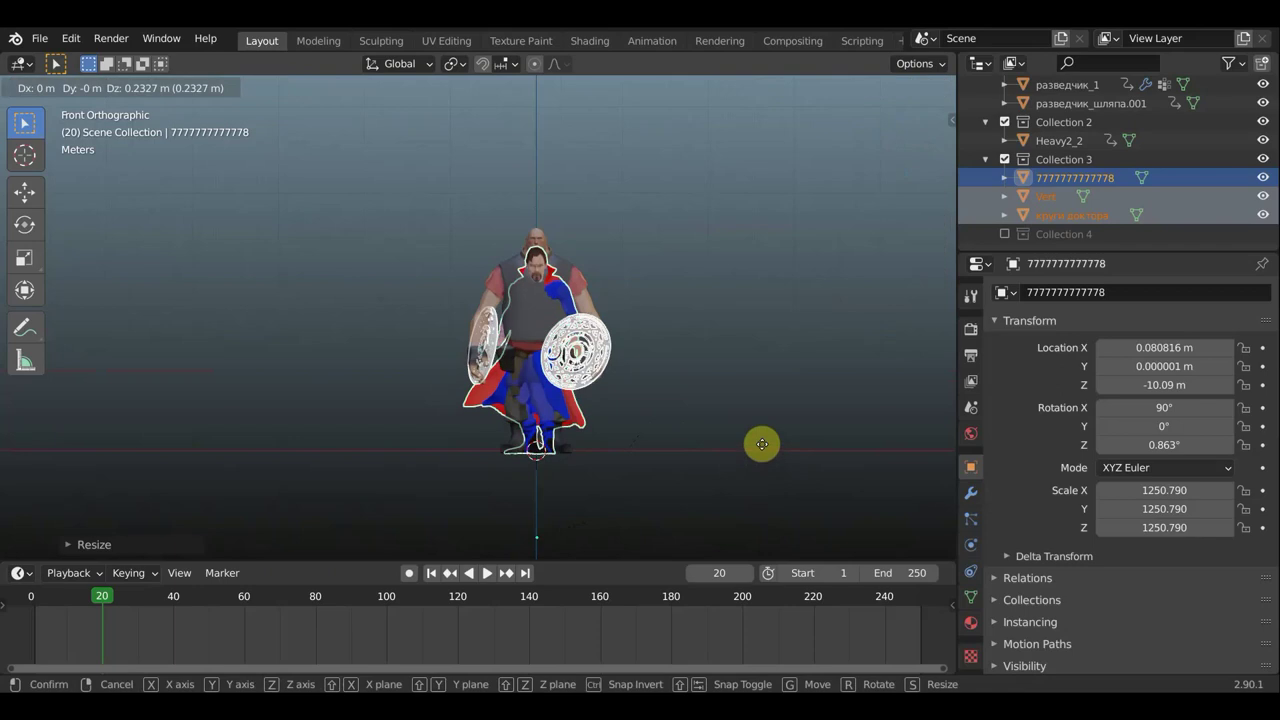
{"action": "left_click", "coordinate": [763, 447]}
{"action": "left_click", "coordinate": [258, 89]}
{"action": "mouse_move", "coordinate": [277, 127]}
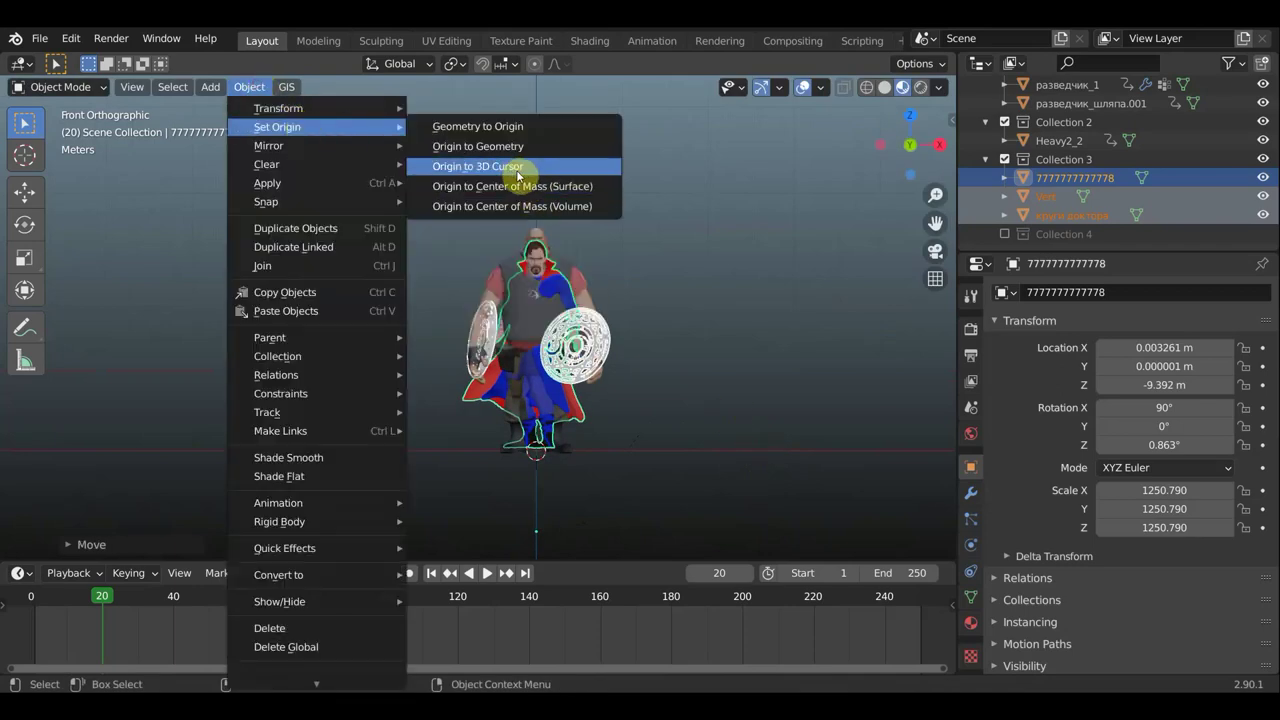
Zero Doctor Strange's location with Origin to 3D Cursor and key its 1250.790 scale at frame 40.
{"action": "left_click", "coordinate": [545, 198]}
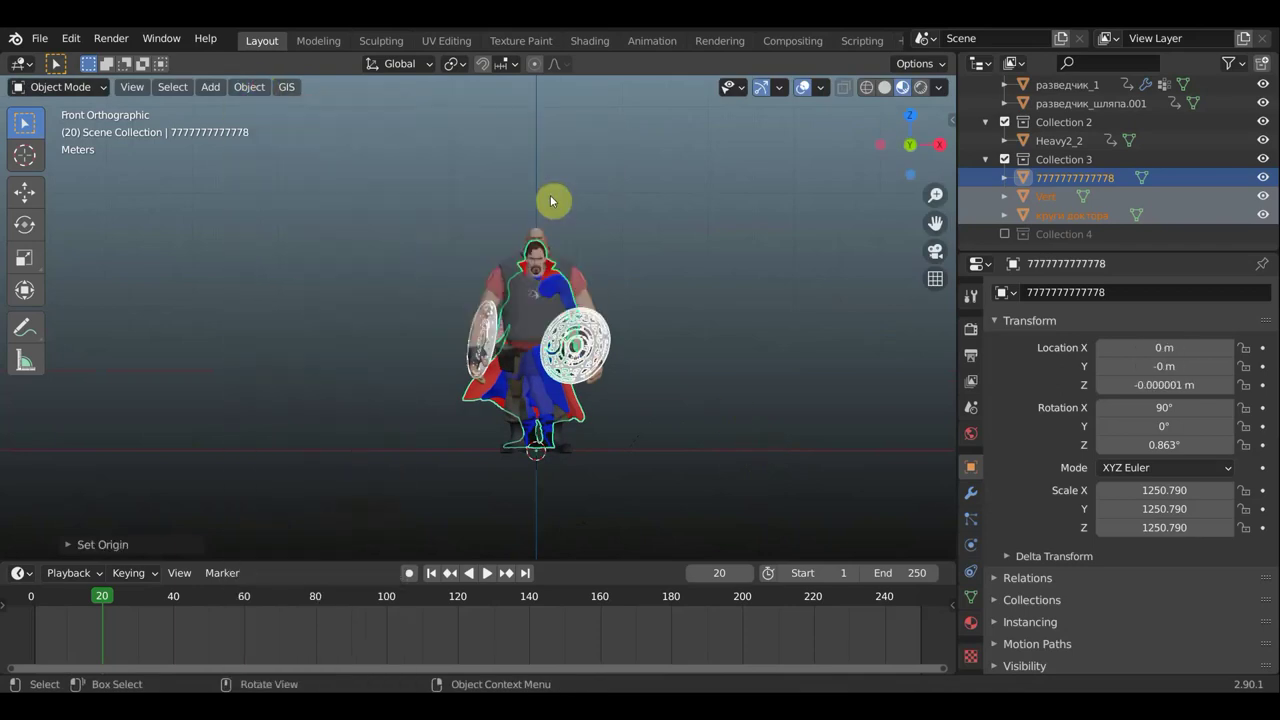
{"action": "key", "text": "space"}
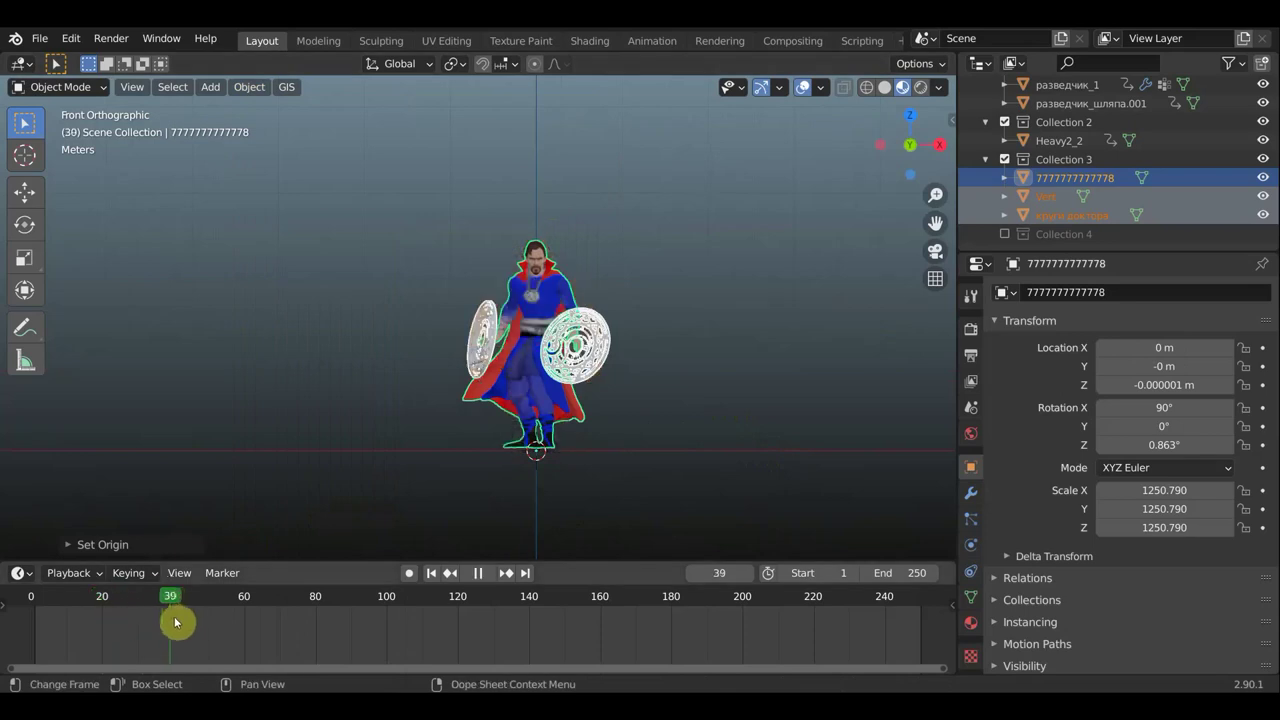
{"action": "key", "text": "space"}
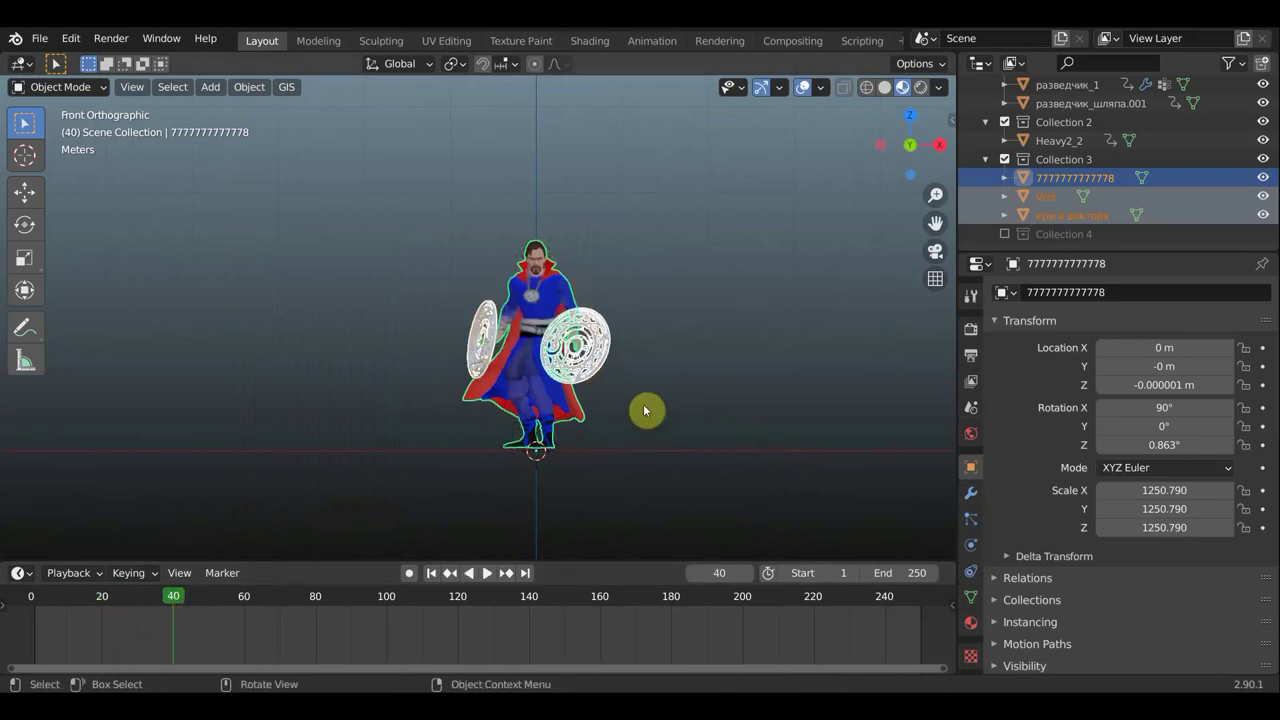
{"action": "key", "text": "i"}
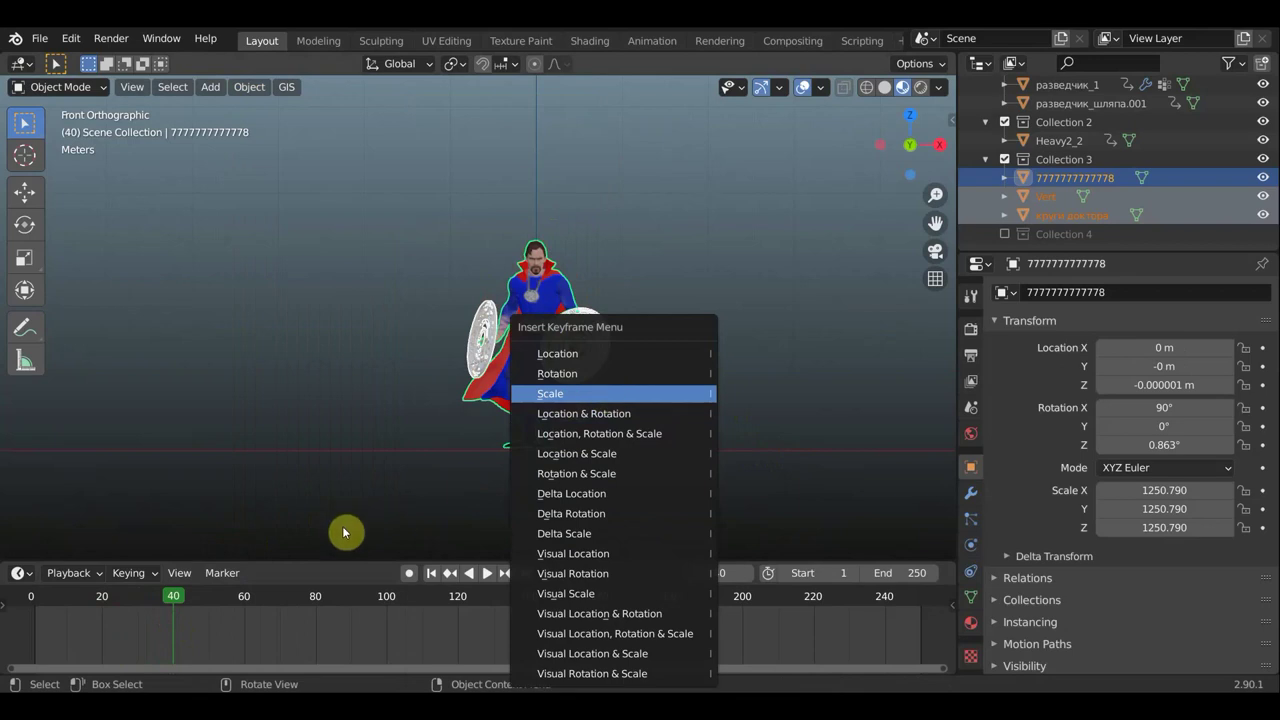
{"action": "key", "text": "Return"}
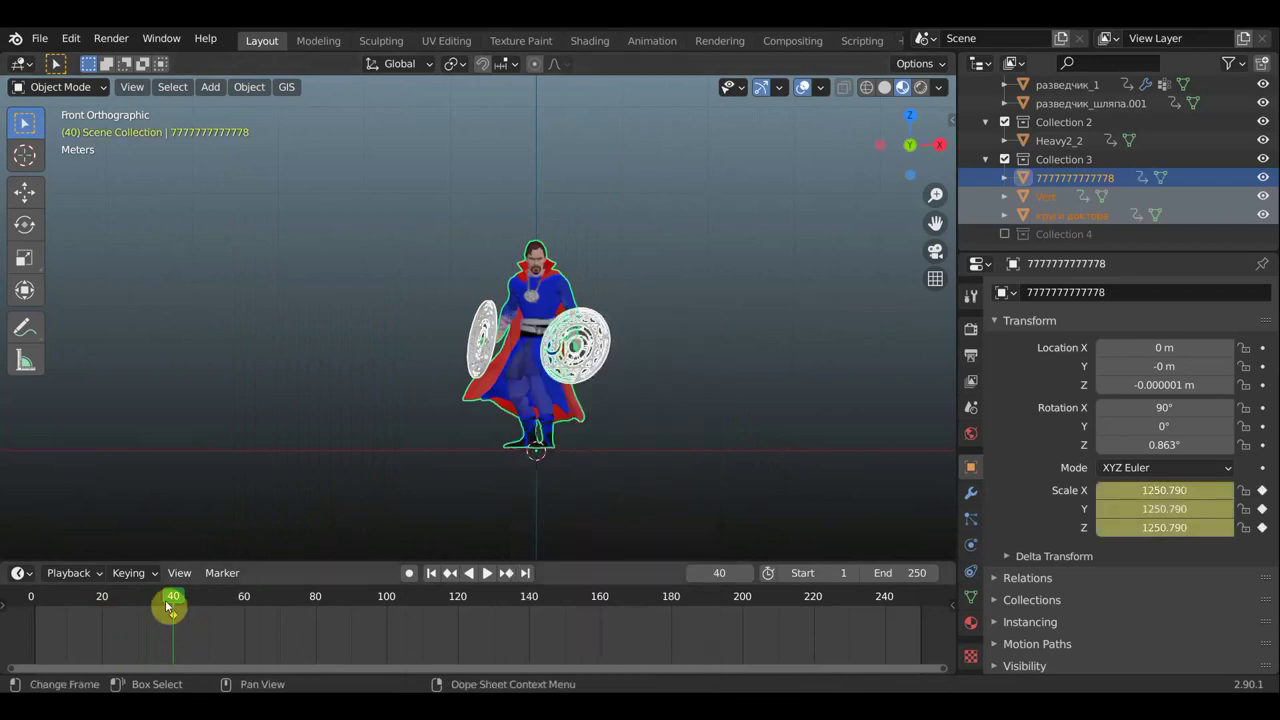
{"action": "mouse_move", "coordinate": [173, 600]}
{"action": "left_mouse_down"}
{"action": "mouse_move", "coordinate": [89, 606]}
{"action": "mouse_move", "coordinate": [177, 626]}
{"action": "mouse_move", "coordinate": [38, 622]}
{"action": "left_mouse_up"}
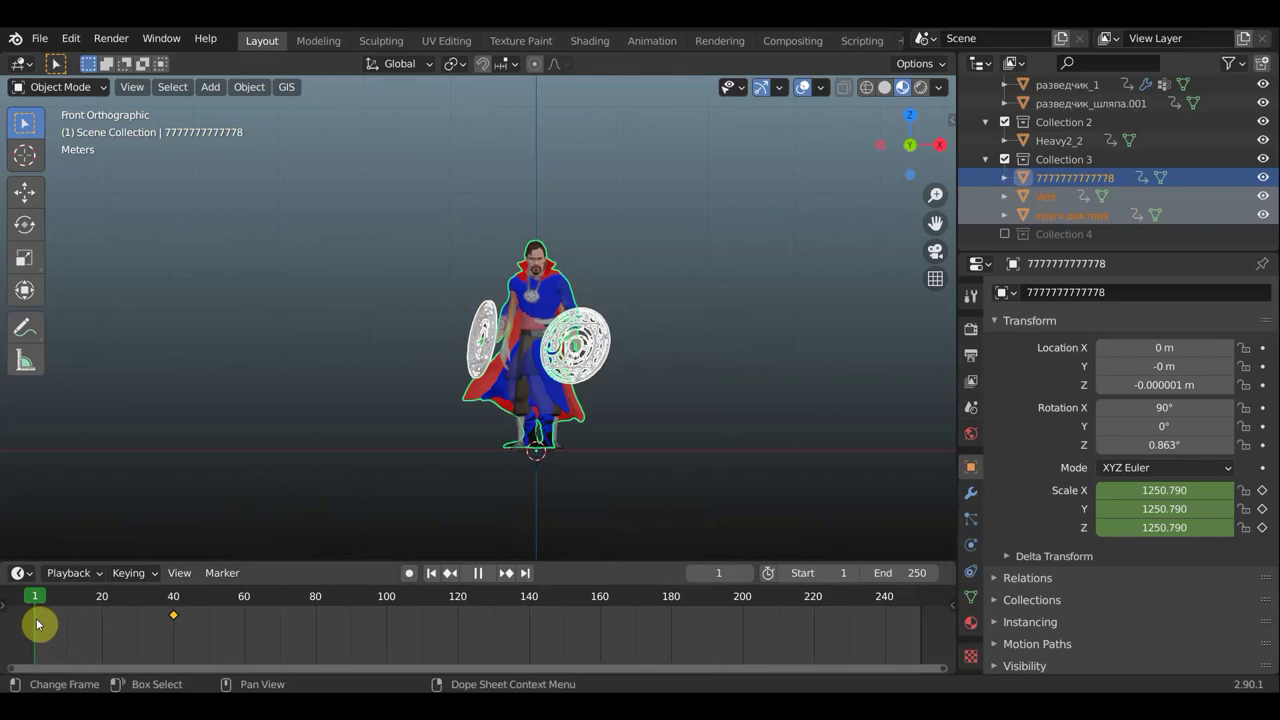
At frame 1, shrink Doctor Strange to 26.592 scale, keyframe it, and preview the growth at frame 17.
{"action": "key", "text": "space"}
{"action": "scroll", "coordinate": [717, 453], "scroll_direction": "down", "scroll_amount": 3}
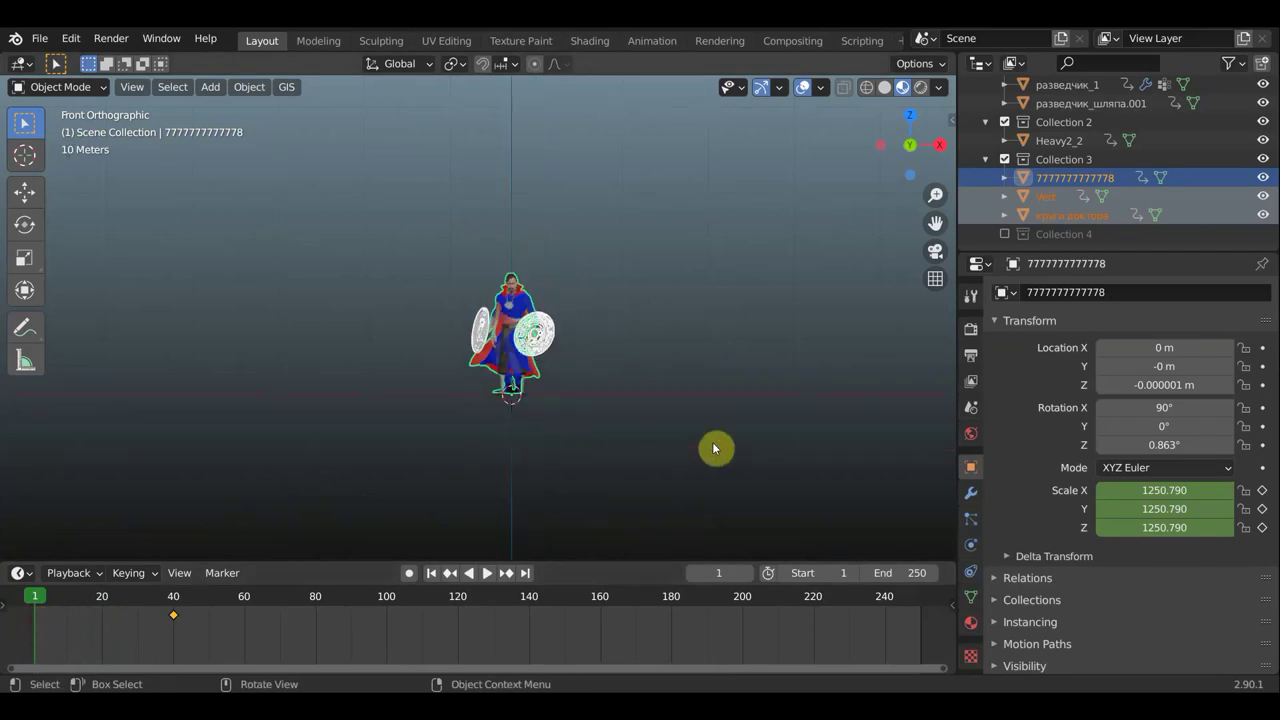
{"action": "key", "text": "s"}
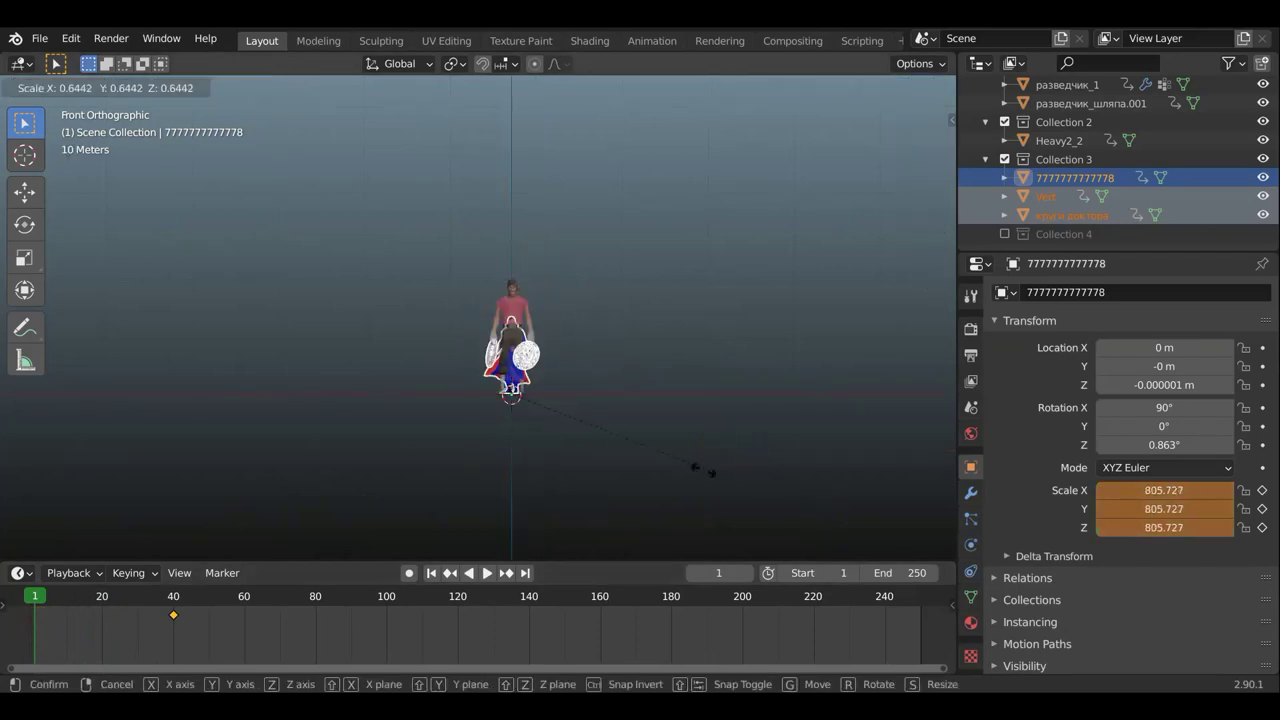
{"action": "left_click", "coordinate": [520, 406]}
{"action": "key", "text": "s"}
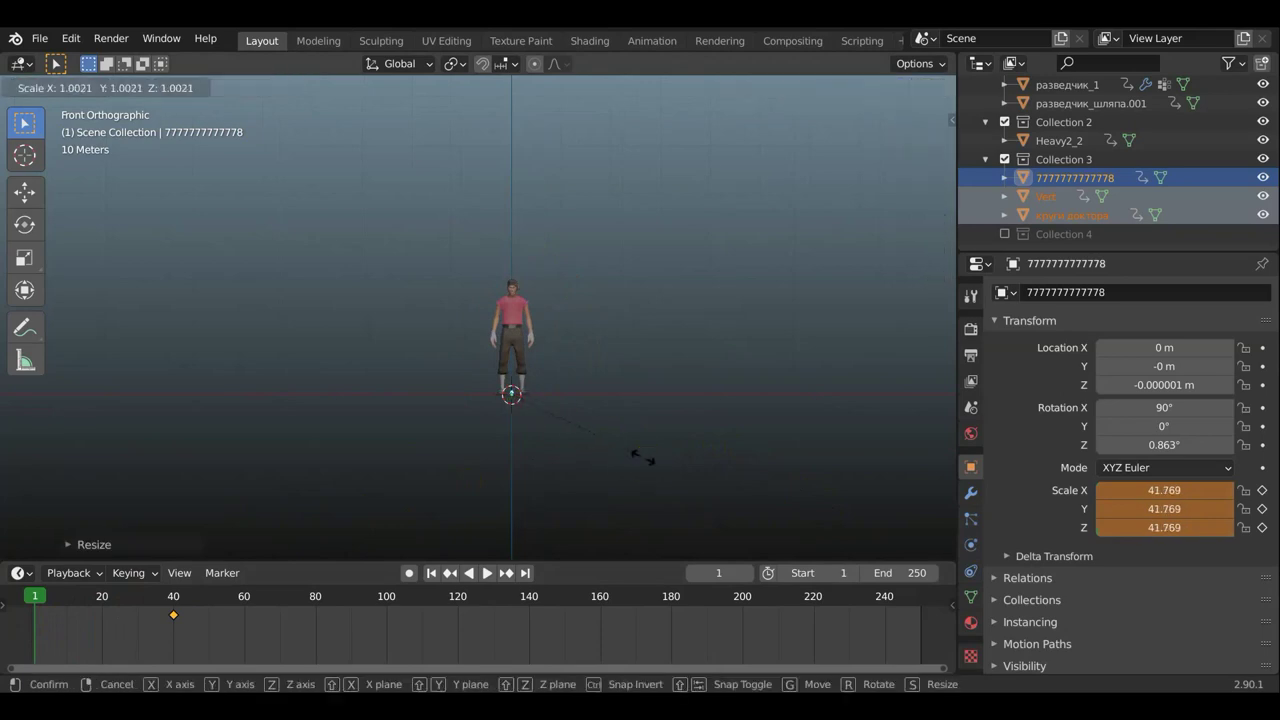
{"action": "left_click", "coordinate": [593, 446]}
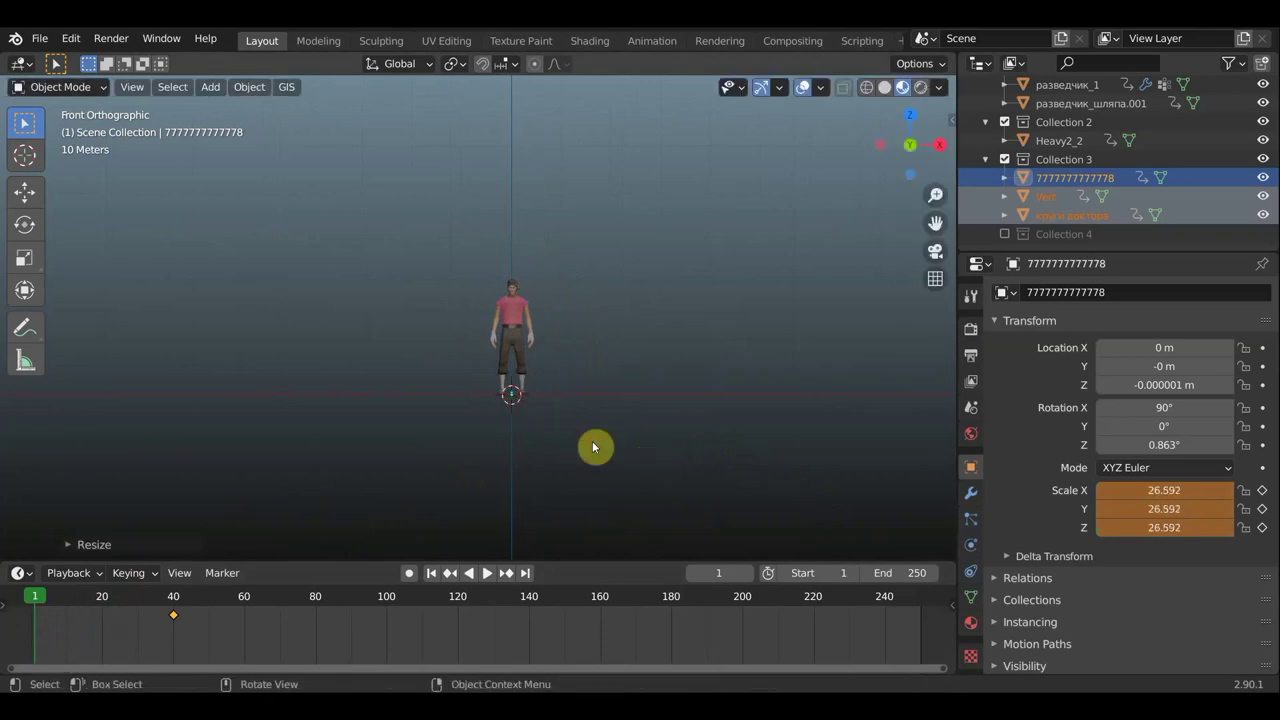
{"action": "key", "text": "i"}
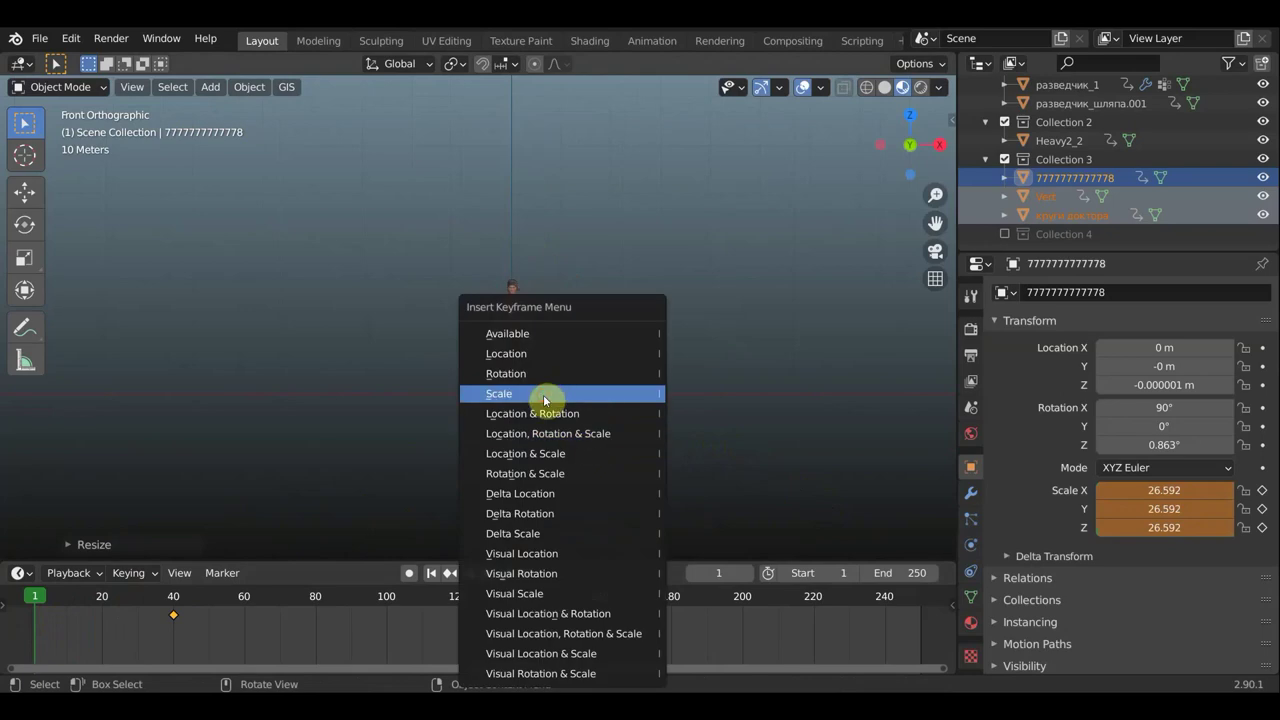
{"action": "key", "text": "Return"}
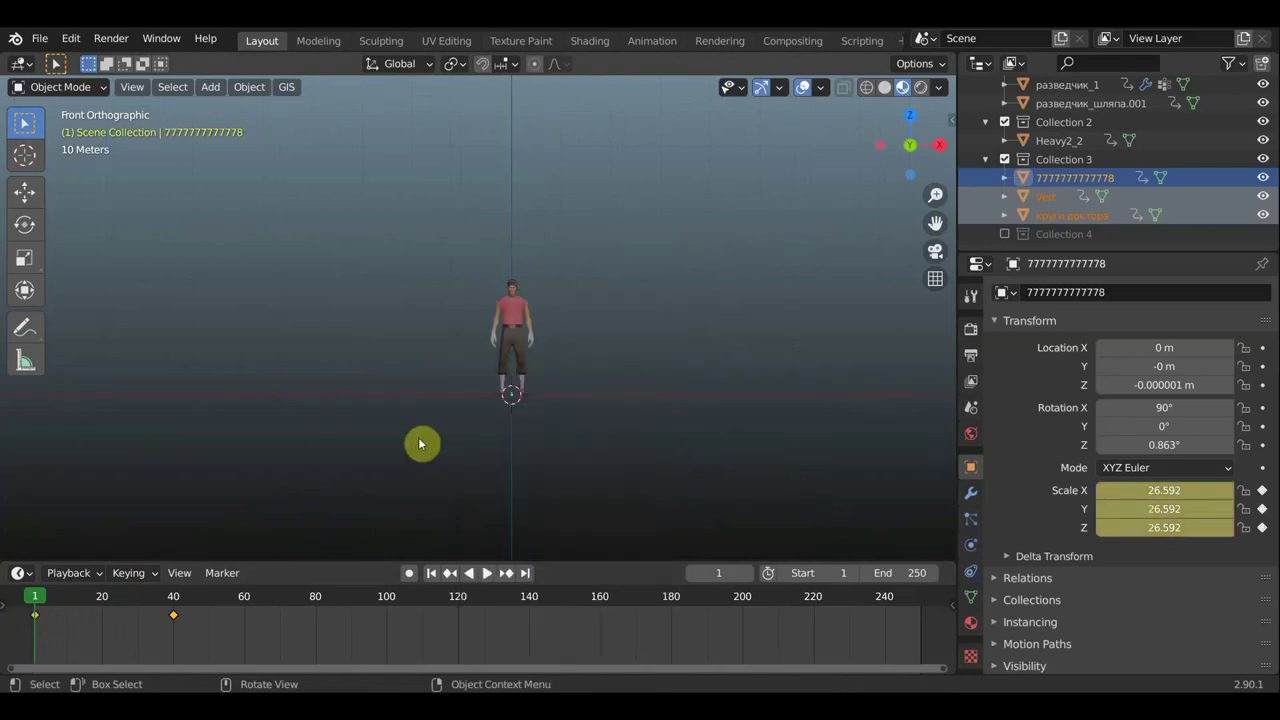
{"action": "scroll", "coordinate": [355, 475], "scroll_direction": "up", "scroll_amount": 3}
{"action": "left_click_drag", "start_coordinate": [41, 598], "coordinate": [172, 638]}
Move Doctor Strange's tiny-scale keyframe to frame 20 and preview the growth up to frame 40.
{"action": "left_click", "coordinate": [172, 638]}
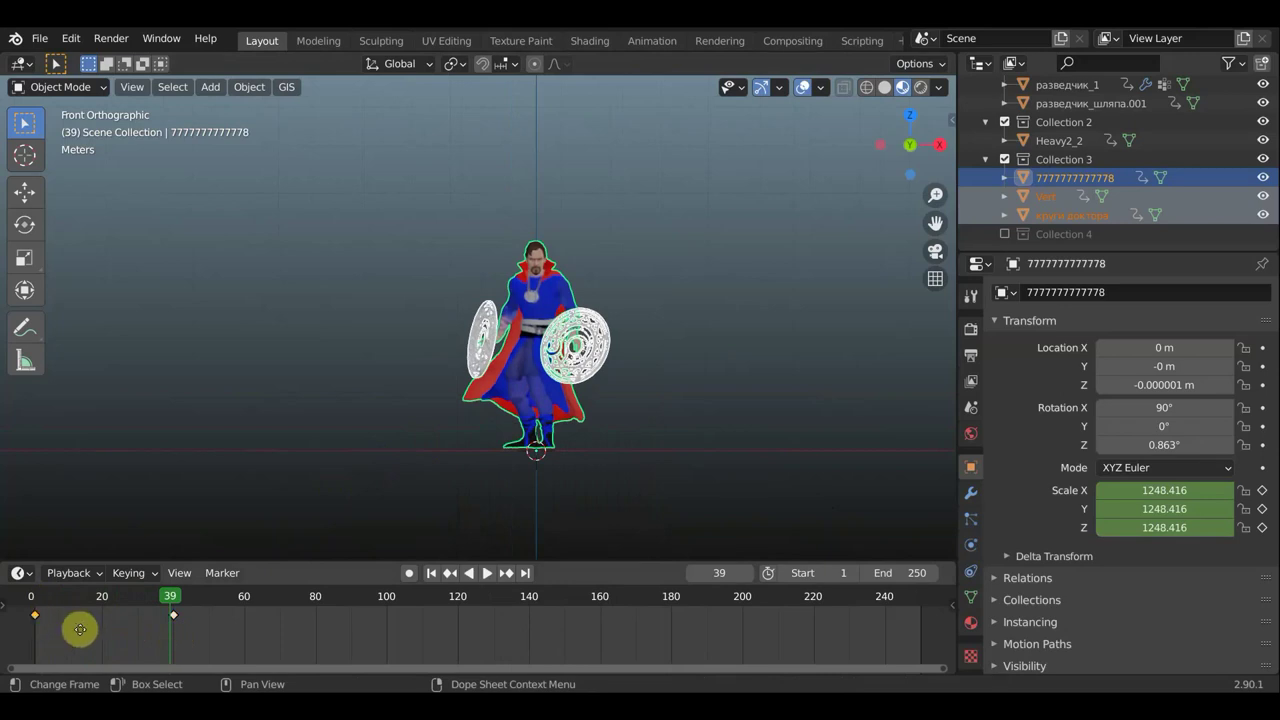
{"action": "key", "text": "g"}
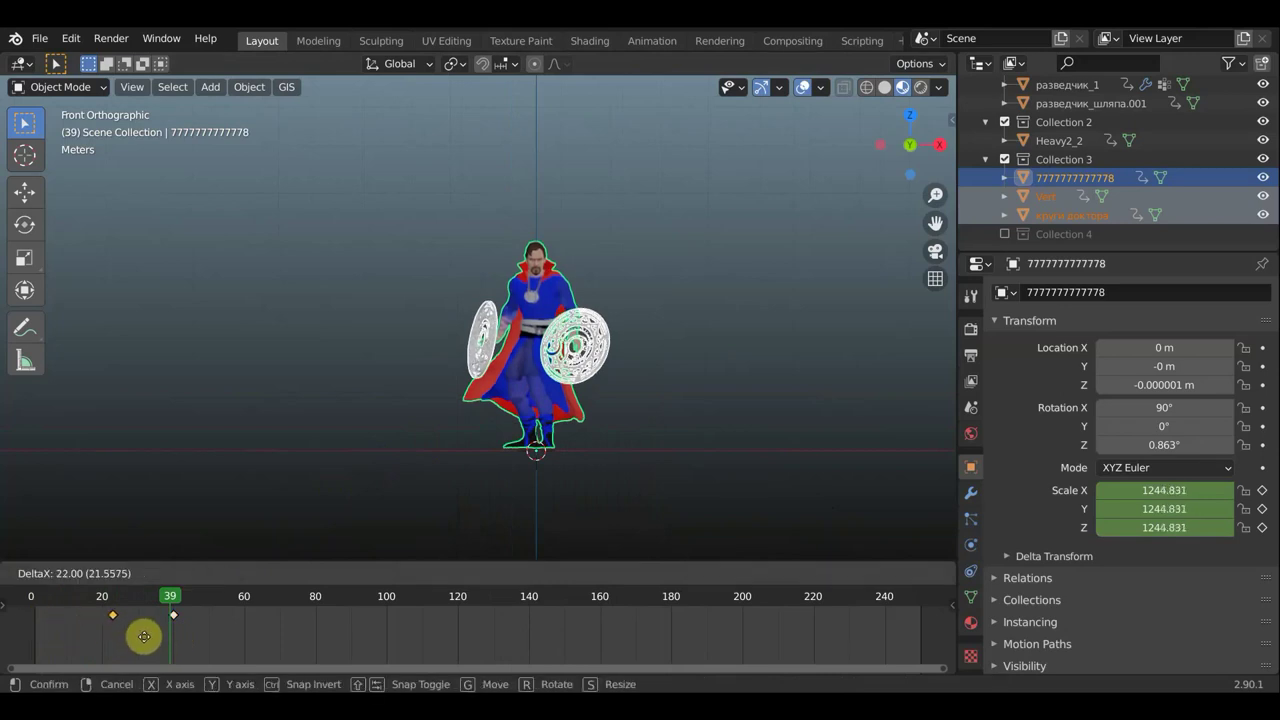
{"action": "left_click", "coordinate": [131, 631]}
{"action": "mouse_move", "coordinate": [171, 600]}
{"action": "left_mouse_down"}
{"action": "mouse_move", "coordinate": [58, 610]}
{"action": "mouse_move", "coordinate": [171, 634]}
{"action": "mouse_move", "coordinate": [40, 631]}
{"action": "mouse_move", "coordinate": [190, 645]}
{"action": "left_mouse_up"}
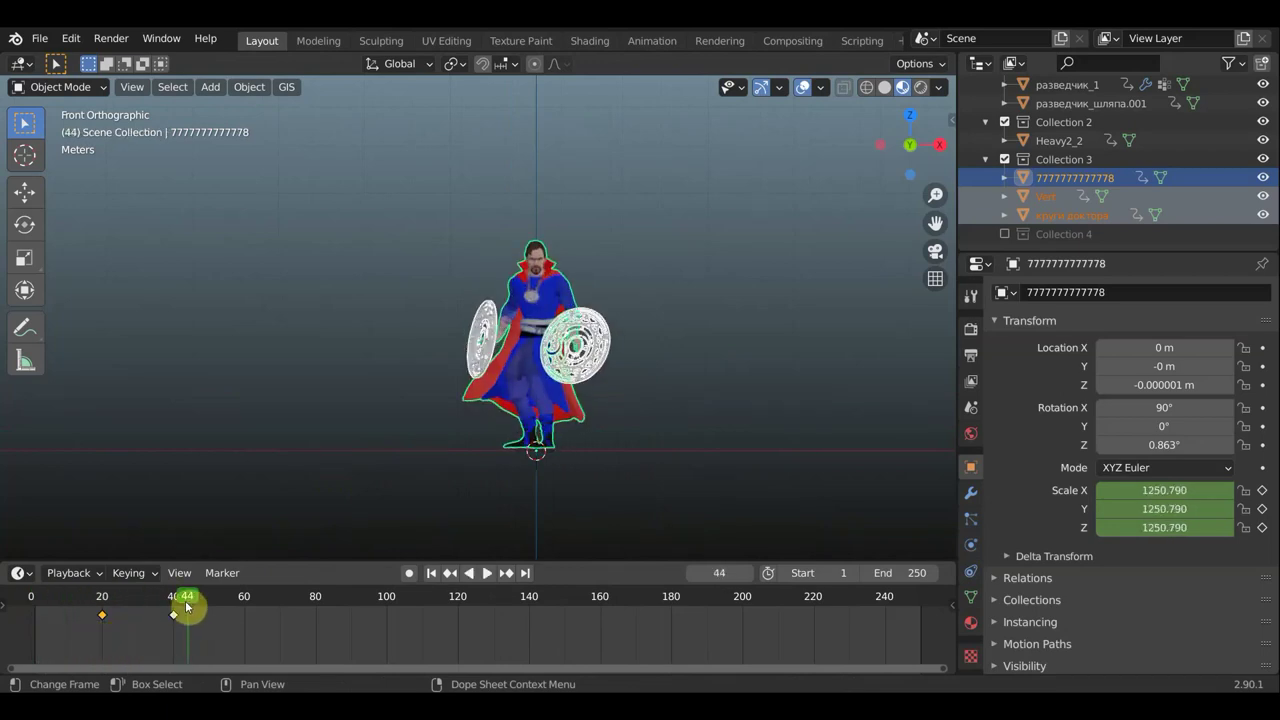
{"action": "left_click", "coordinate": [178, 603]}
{"action": "key", "text": "space"}
{"action": "mouse_move", "coordinate": [178, 605]}
{"action": "left_mouse_down"}
{"action": "mouse_move", "coordinate": [249, 611]}
{"action": "mouse_move", "coordinate": [175, 612]}
{"action": "left_mouse_up"}
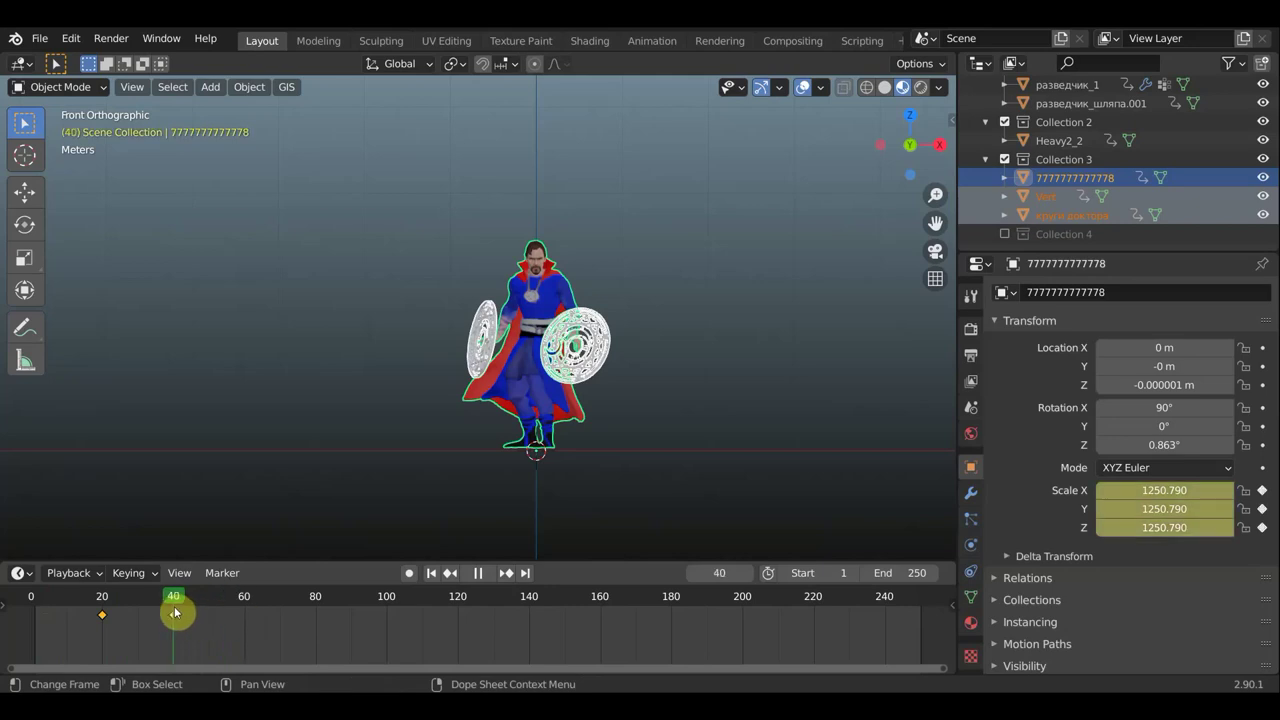
{"action": "key", "text": "space"}
Duplicate the frame-20 tiny-scale keyframe out to frame 60.
{"action": "left_click", "coordinate": [101, 621]}
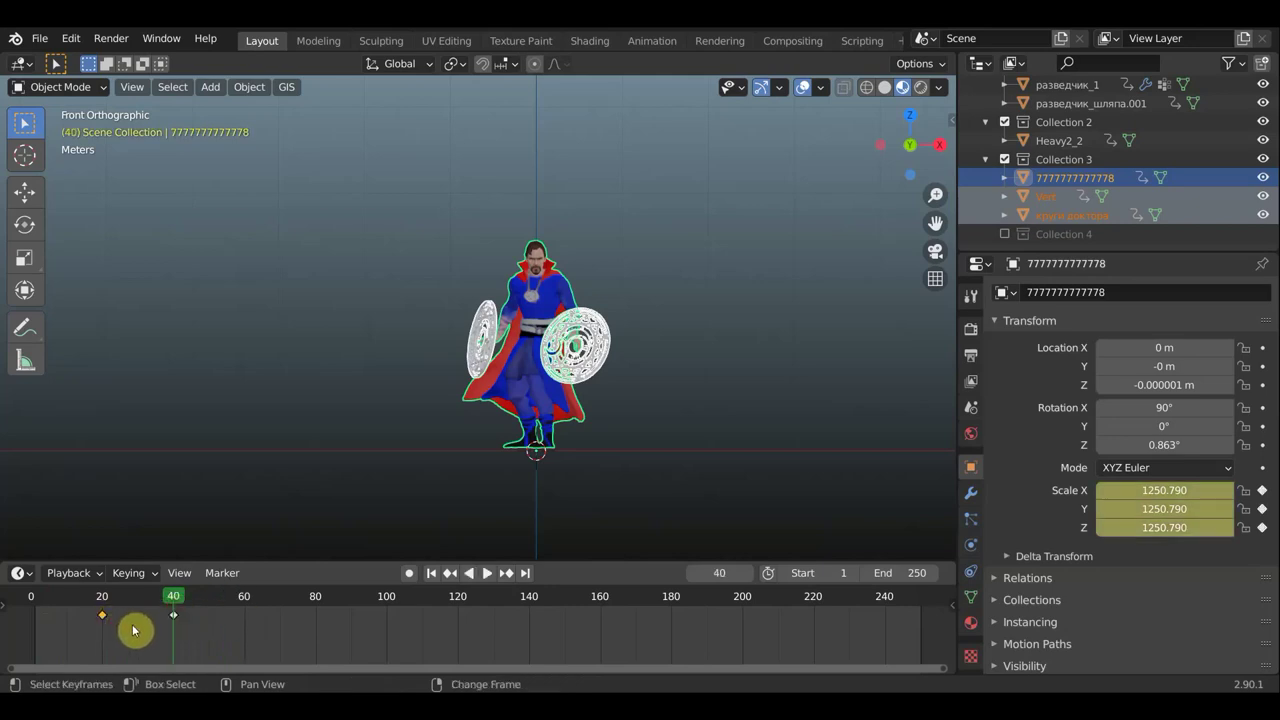
{"action": "key", "text": "shift+d"}
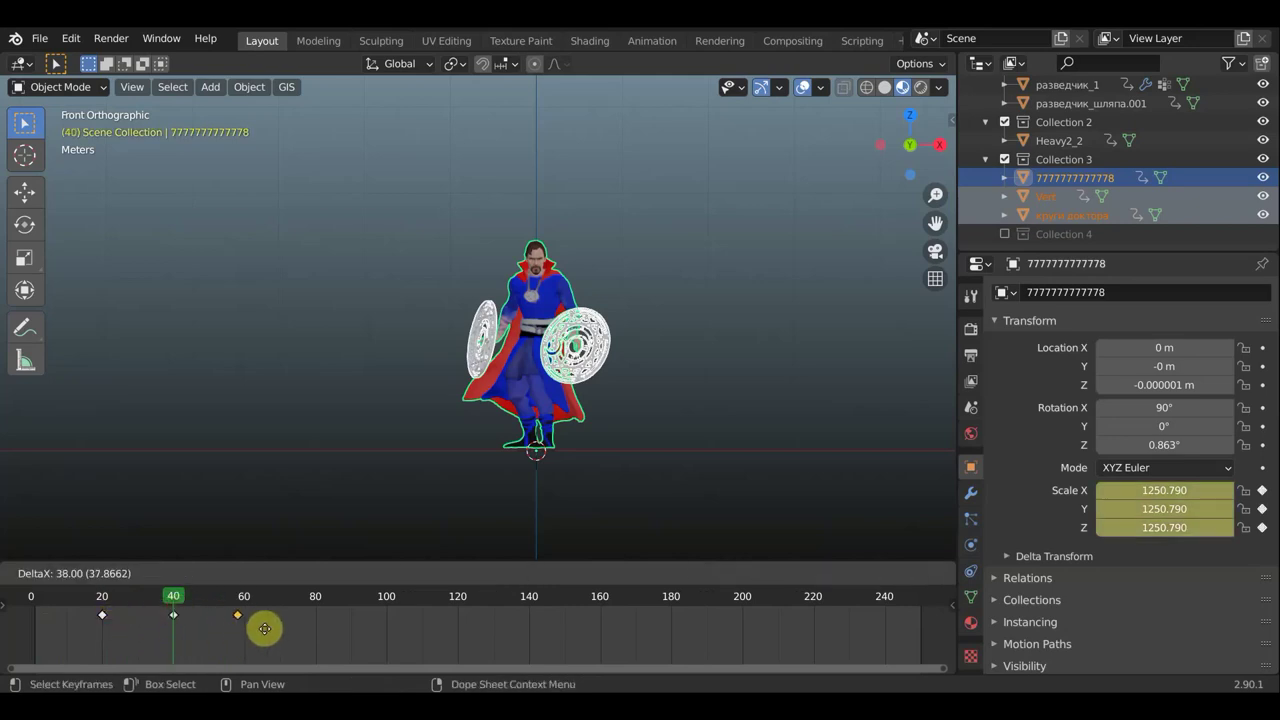
{"action": "left_click", "coordinate": [274, 632]}
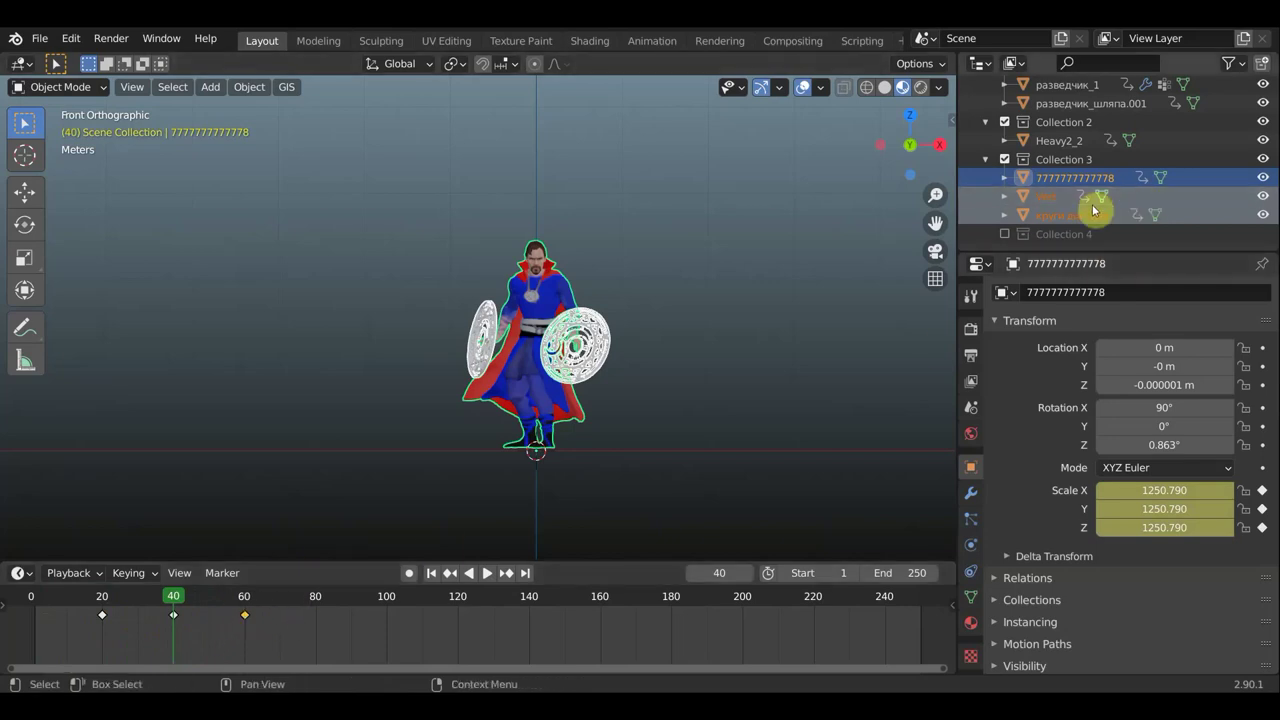
Turn on Collection 4 and select all of Hellboy's parts, starting with кабура и бляхахэлбой.
{"action": "left_click", "coordinate": [1005, 234]}
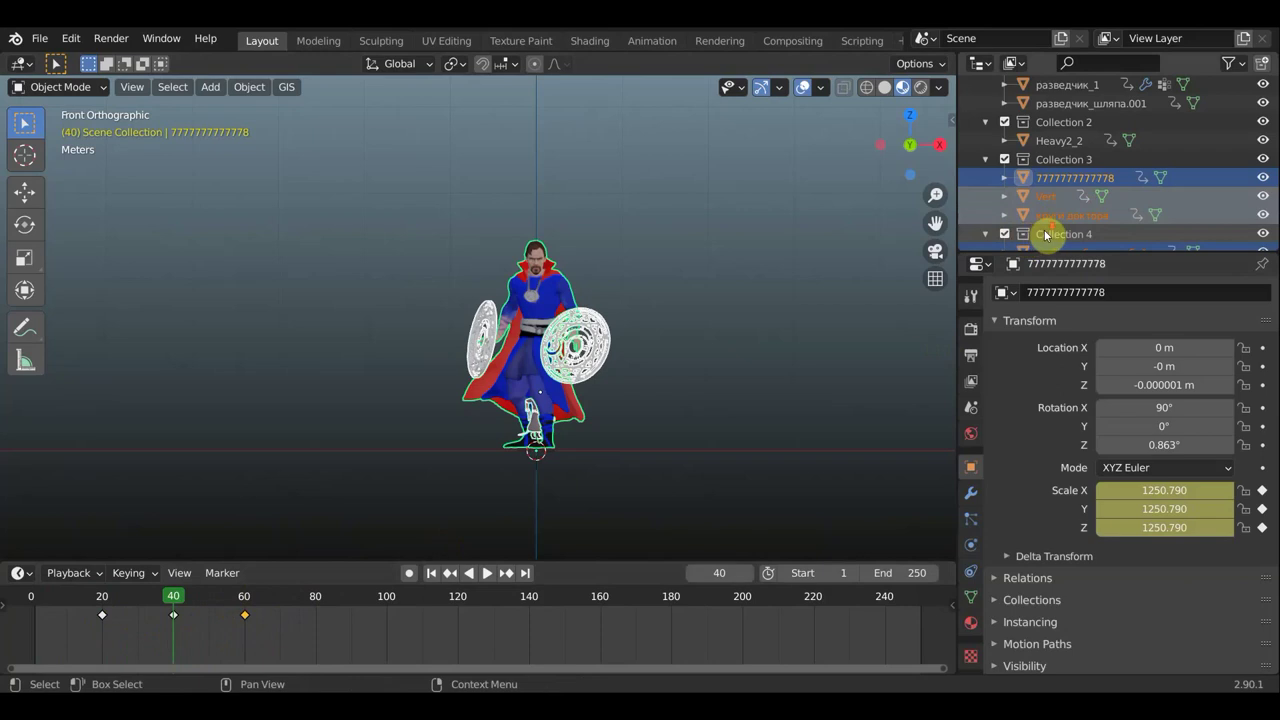
{"action": "scroll", "coordinate": [1050, 220], "scroll_direction": "down", "scroll_amount": 4}
{"action": "left_click", "coordinate": [1072, 143]}
{"action": "scroll", "coordinate": [1073, 150], "scroll_direction": "down", "scroll_amount": 1}
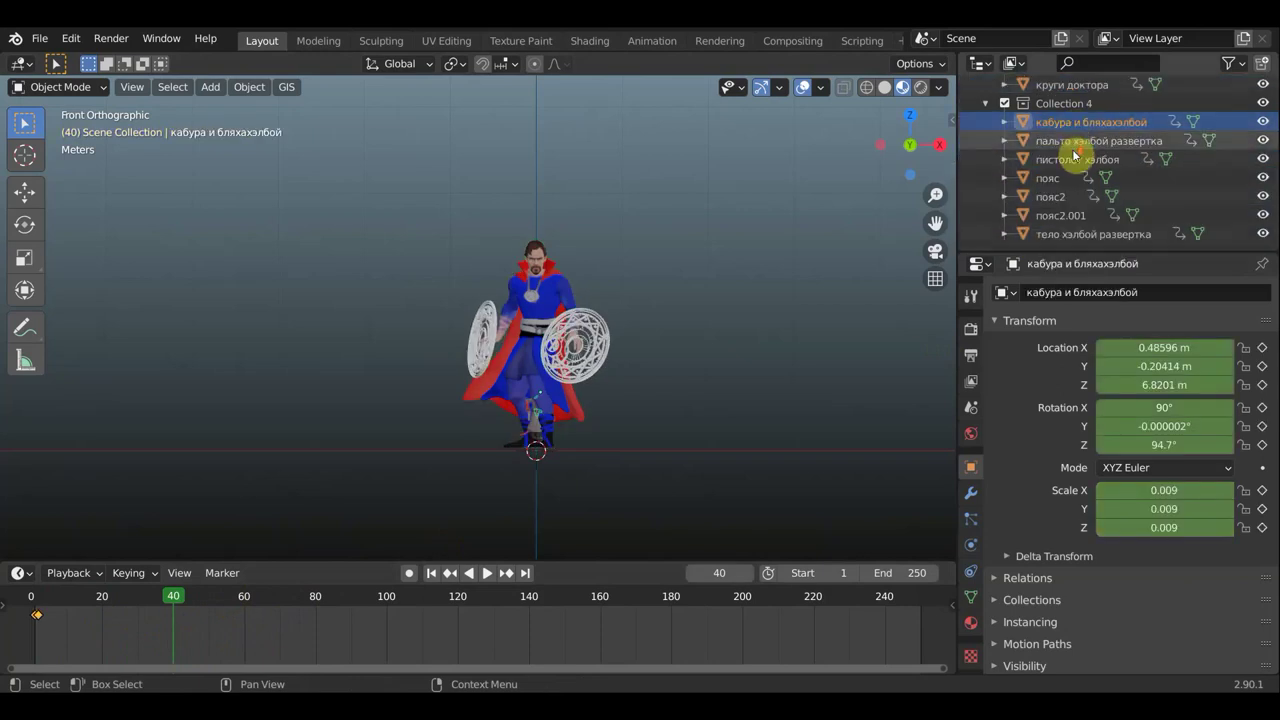
{"action": "left_click", "coordinate": [1080, 236], "text": "shift"}
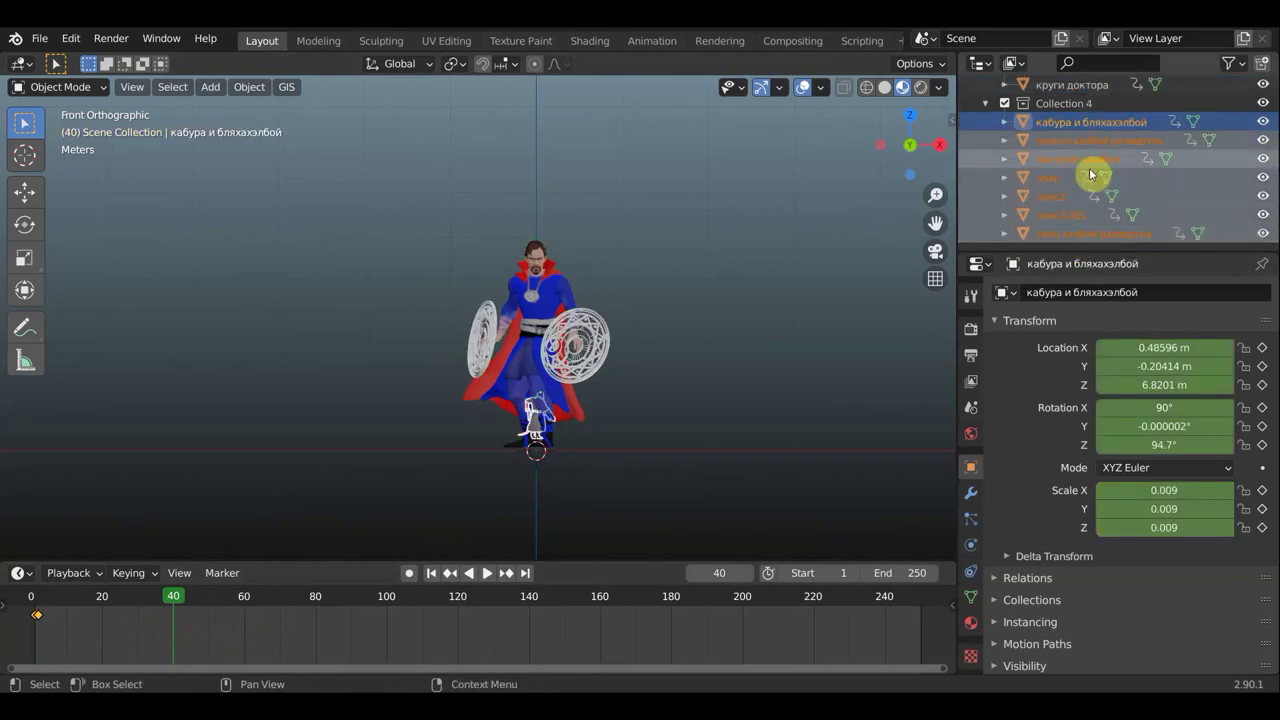
{"action": "scroll", "coordinate": [631, 446], "scroll_direction": "down", "scroll_amount": 3}
{"action": "scroll", "coordinate": [601, 441], "scroll_direction": "down", "scroll_amount": 1}
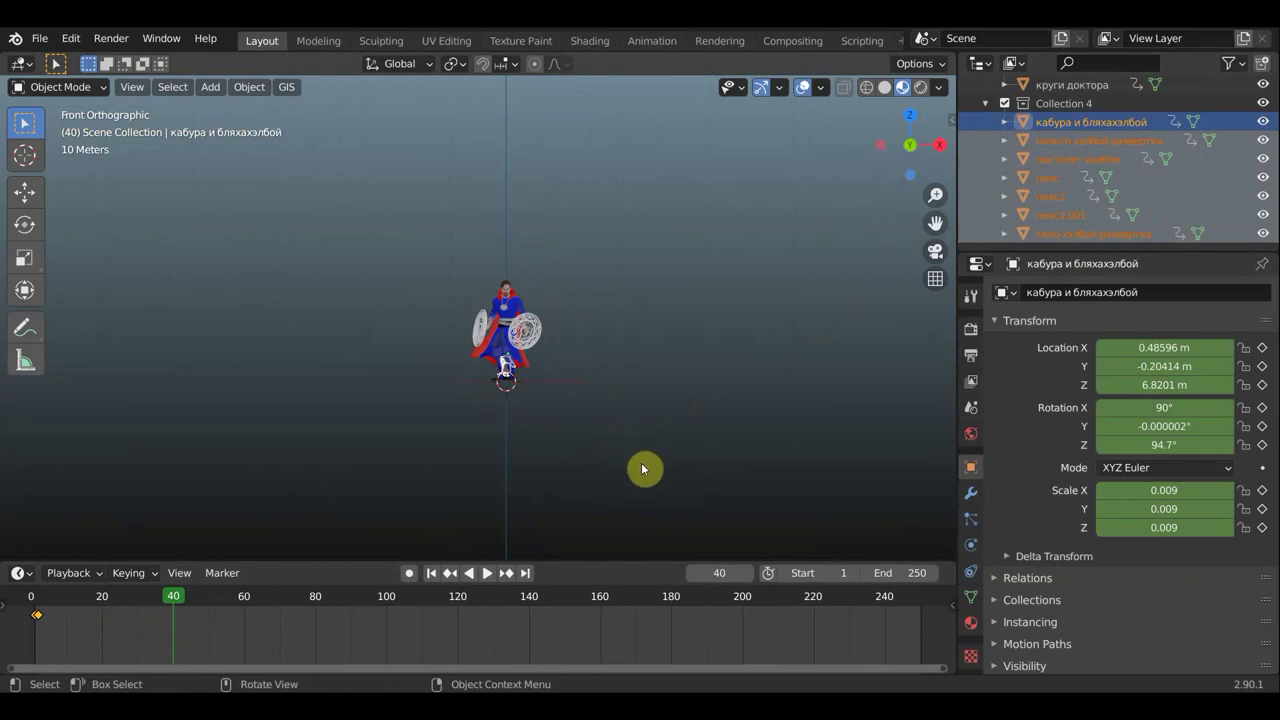
Scale Hellboy down to 0.038 and turn him slightly around the vertical axis.
{"action": "key", "text": "s"}
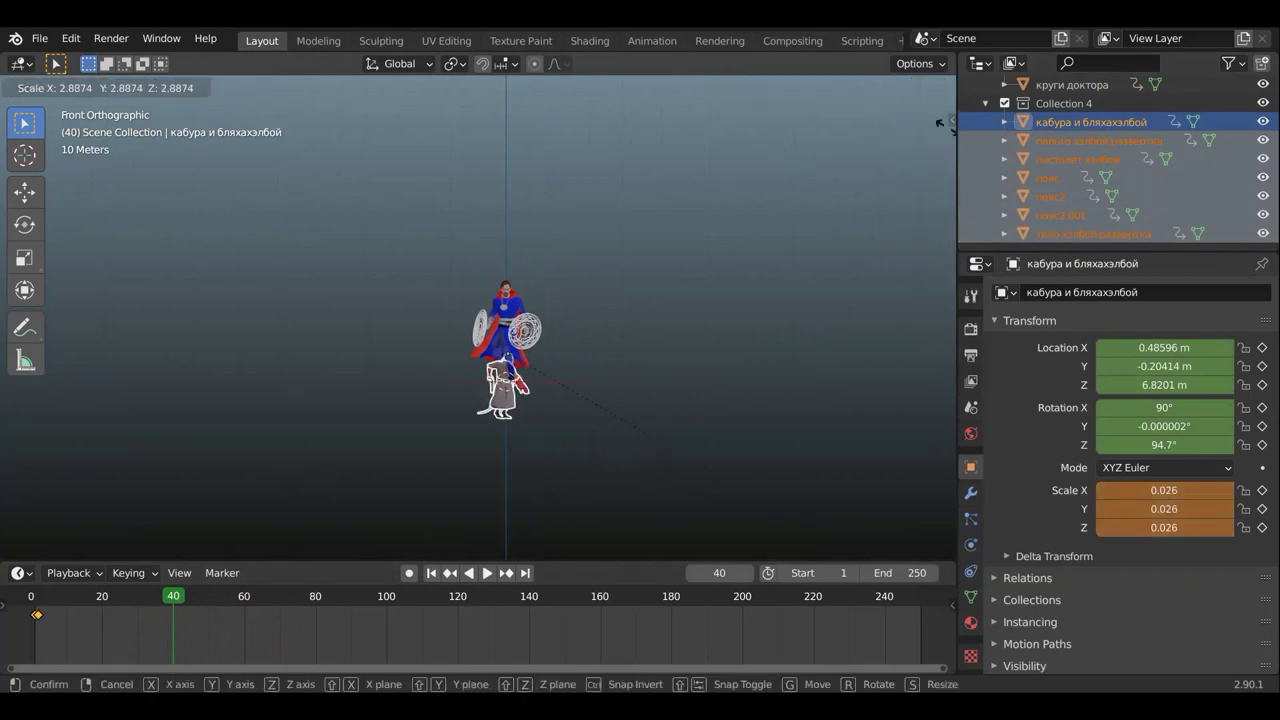
{"action": "left_click", "coordinate": [363, 390]}
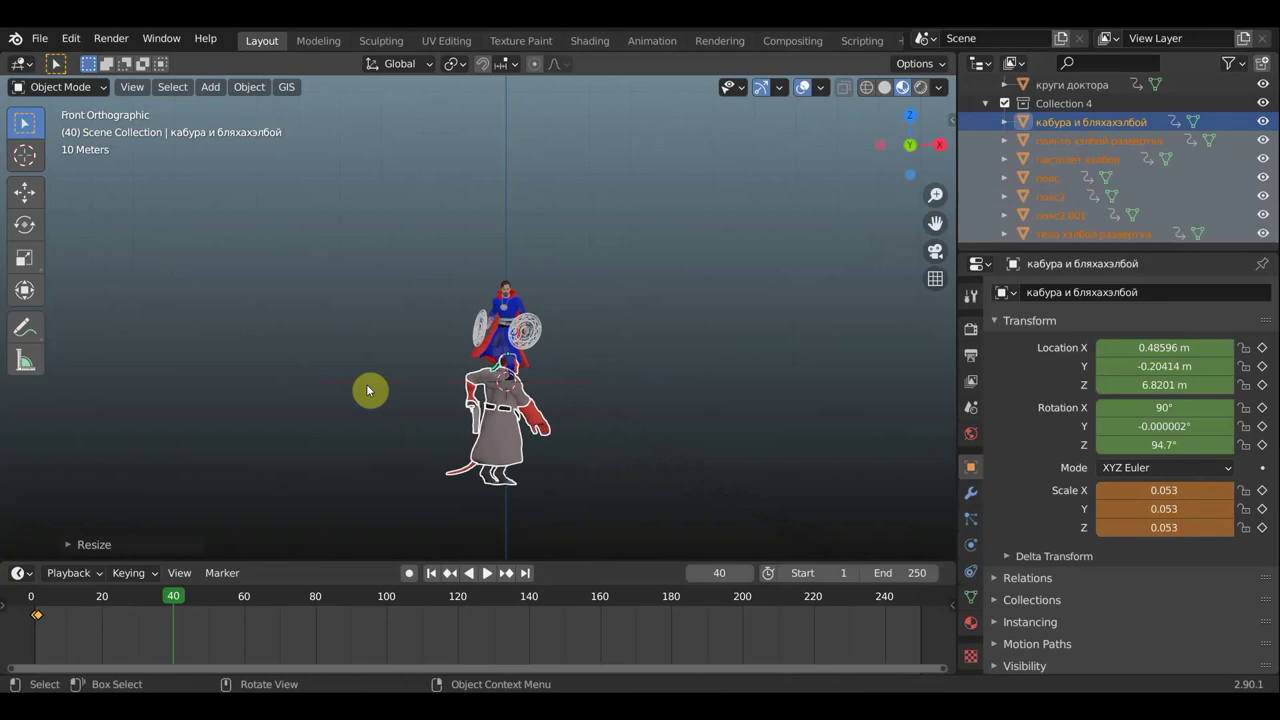
{"action": "key", "text": "s"}
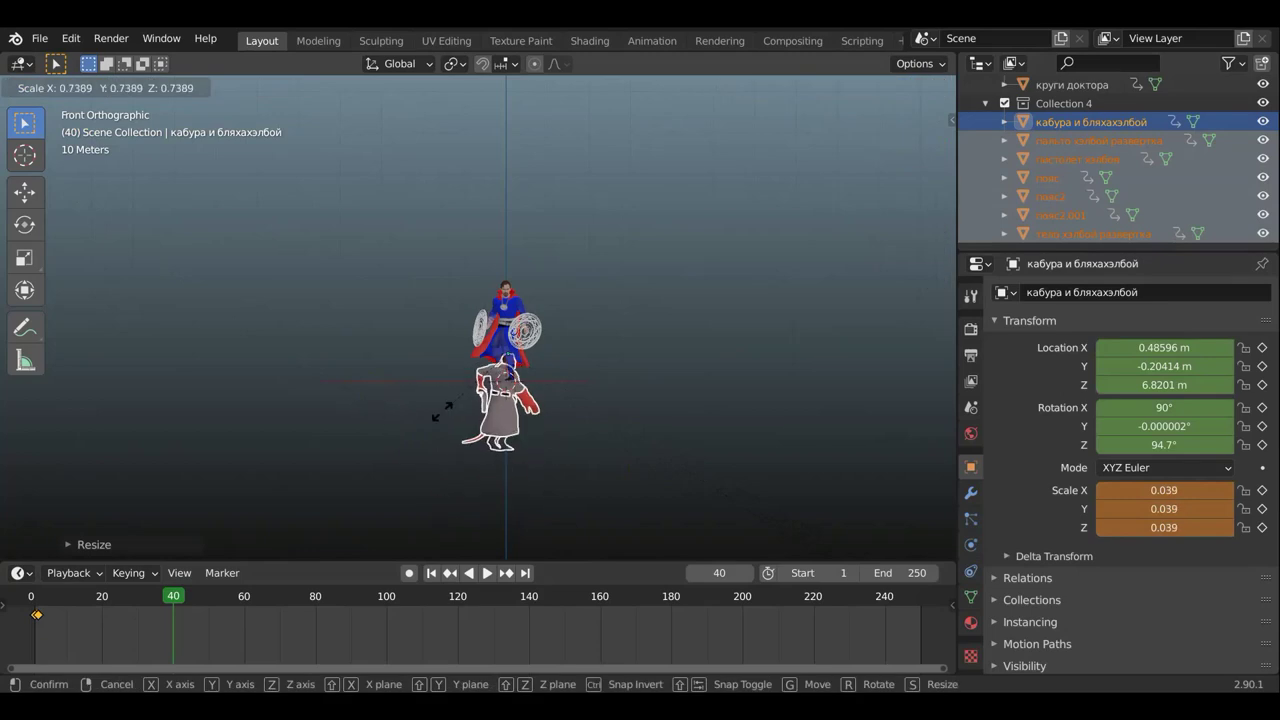
{"action": "left_click", "coordinate": [441, 416]}
{"action": "key", "text": "KP_7"}
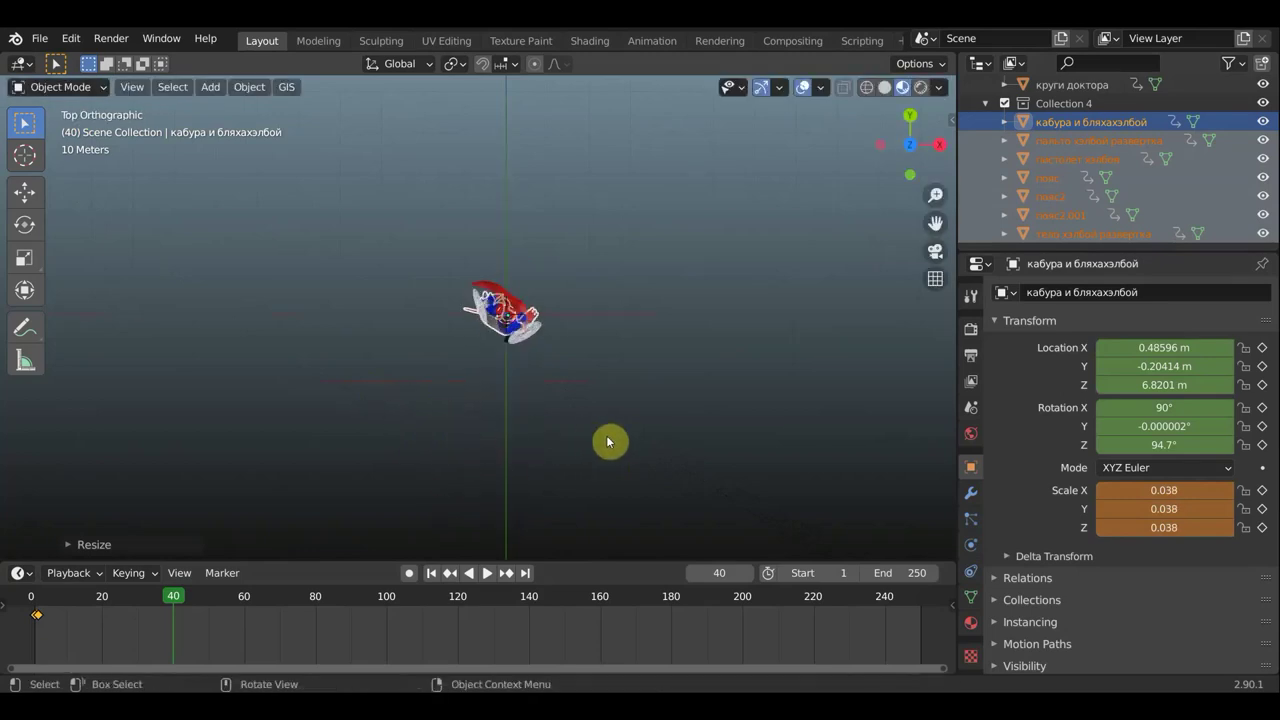
{"action": "key", "text": "r"}
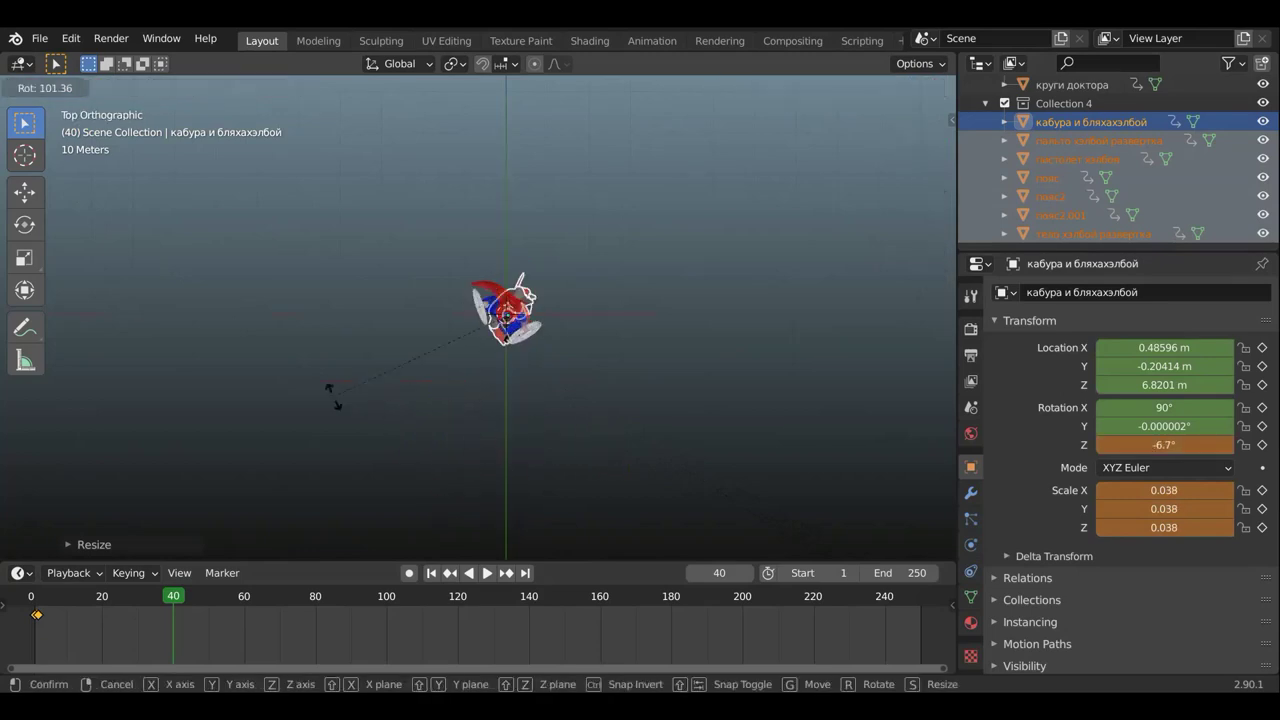
{"action": "key", "text": "Escape"}
Slide Hellboy across the floor from top view, then raise him into place beside Doctor Strange.
{"action": "key", "text": "g"}
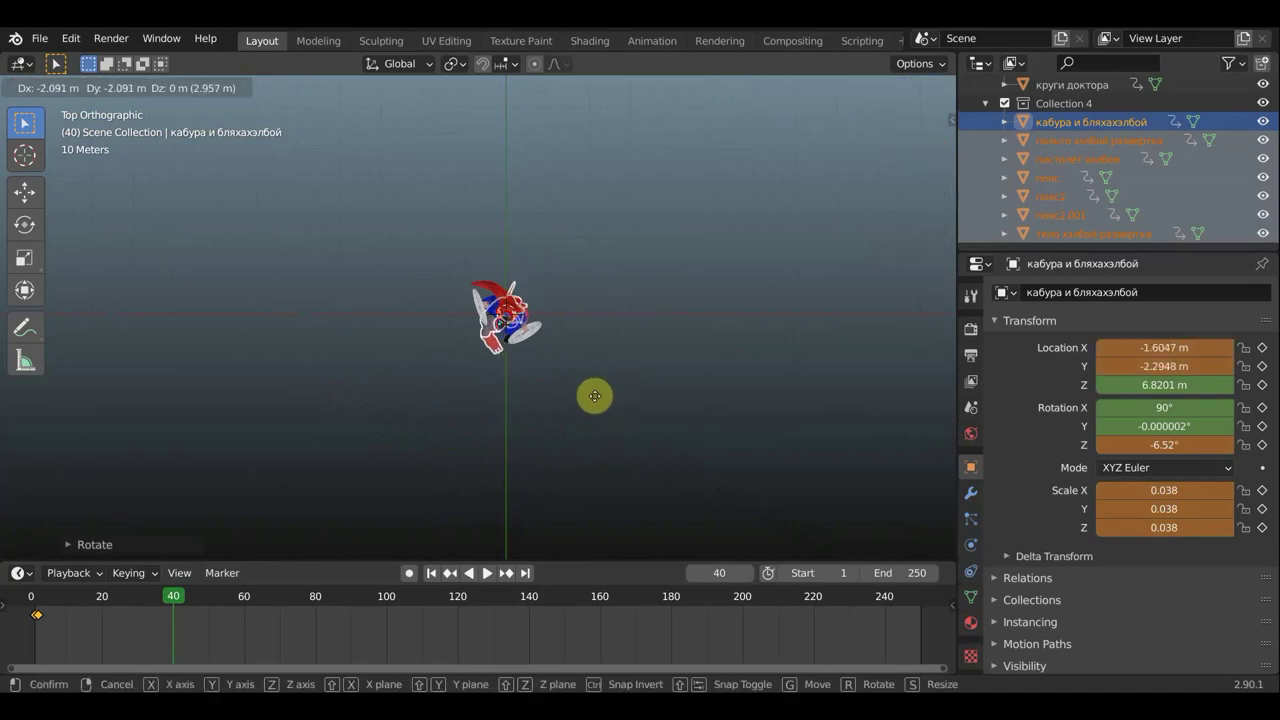
{"action": "left_click", "coordinate": [597, 402]}
{"action": "key", "text": "KP_1"}
{"action": "scroll", "coordinate": [594, 402], "scroll_direction": "up", "scroll_amount": 3}
{"action": "key", "text": "g"}
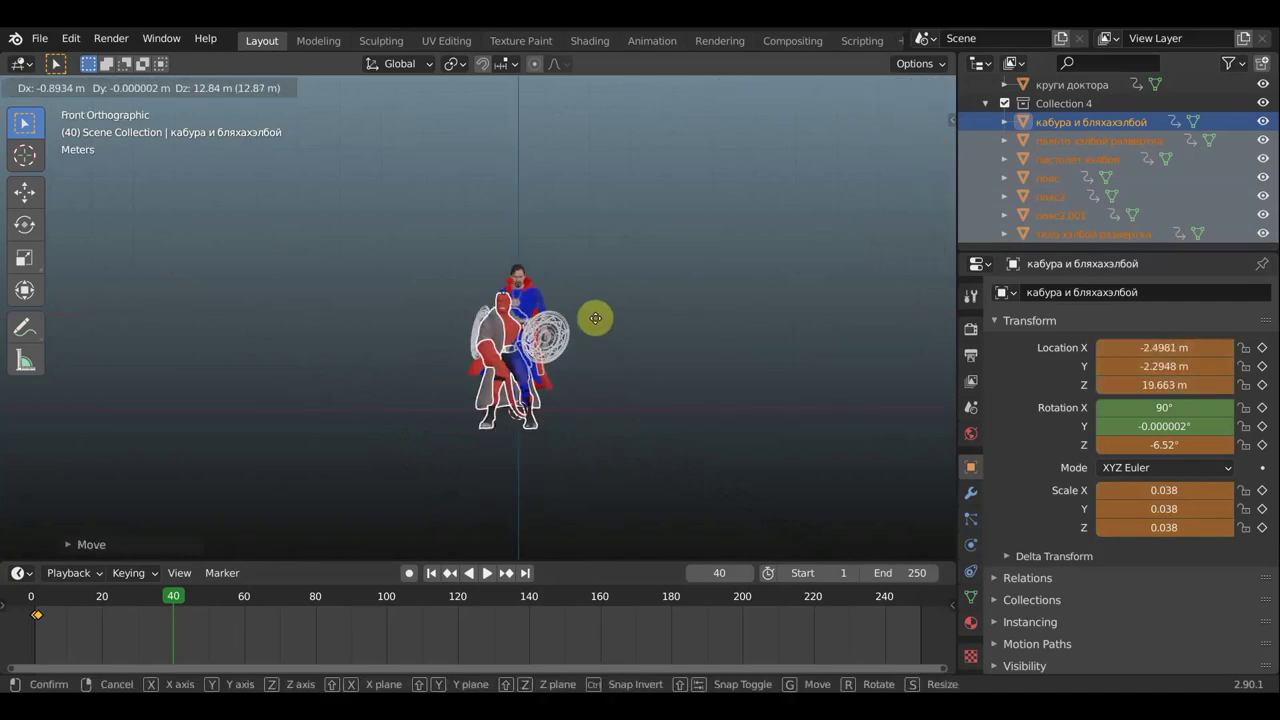
{"action": "left_click", "coordinate": [600, 302]}
Set Hellboy's origin to the 3D cursor so his location reads 0 m, and select his old keyframe.
{"action": "left_click", "coordinate": [249, 87]}
{"action": "mouse_move", "coordinate": [277, 127]}
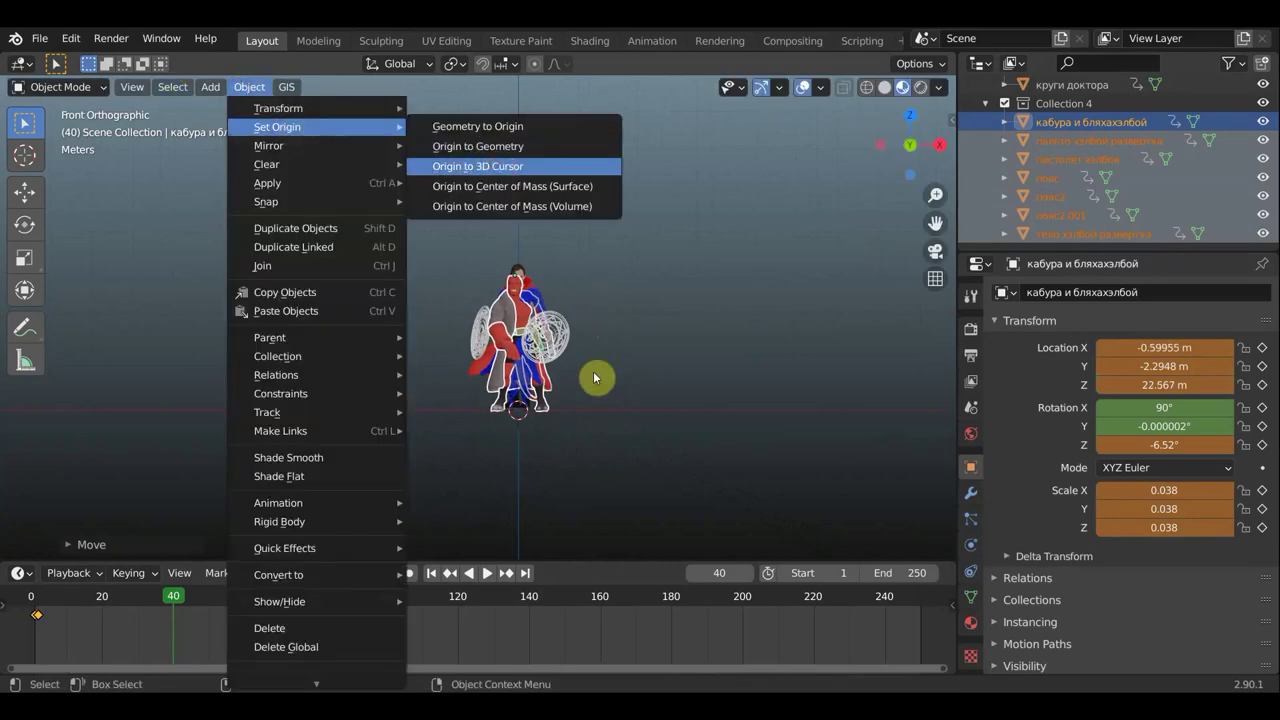
{"action": "key", "text": "Return"}
{"action": "left_click_drag", "start_coordinate": [79, 637], "coordinate": [24, 616]}
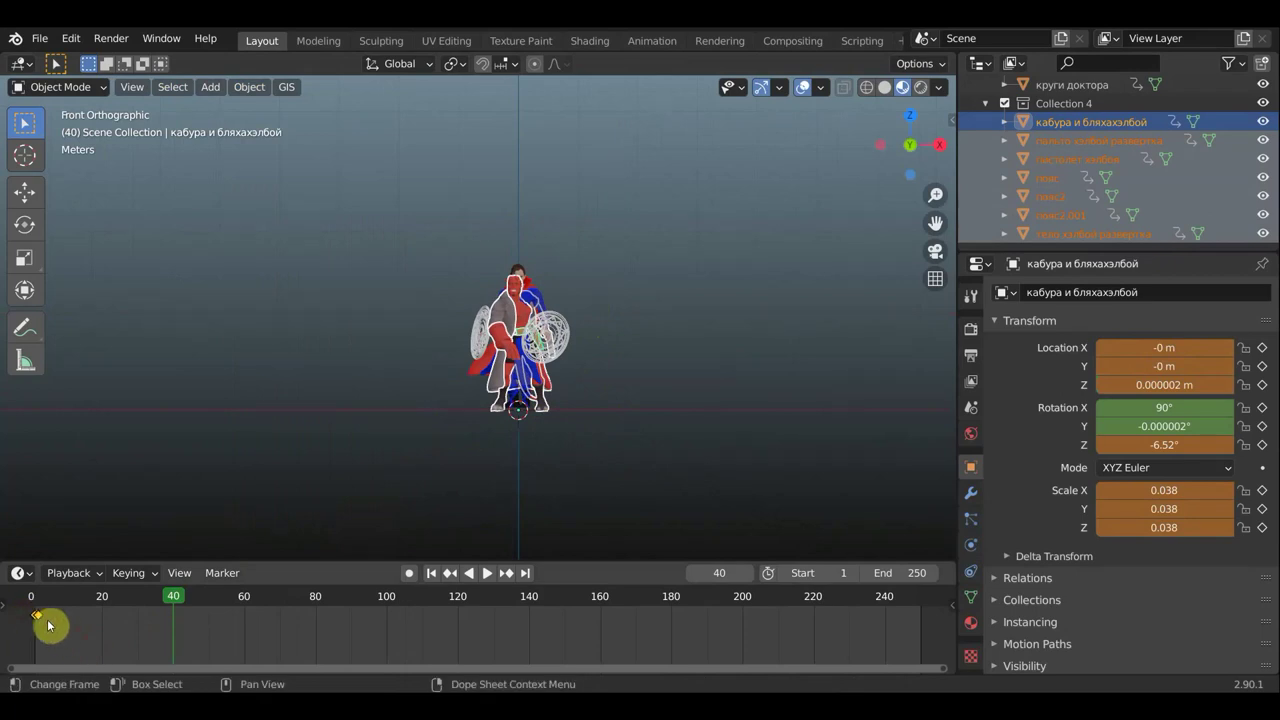
Delete Hellboy's old keyframes in the Dope Sheet.
{"action": "key", "text": "x"}
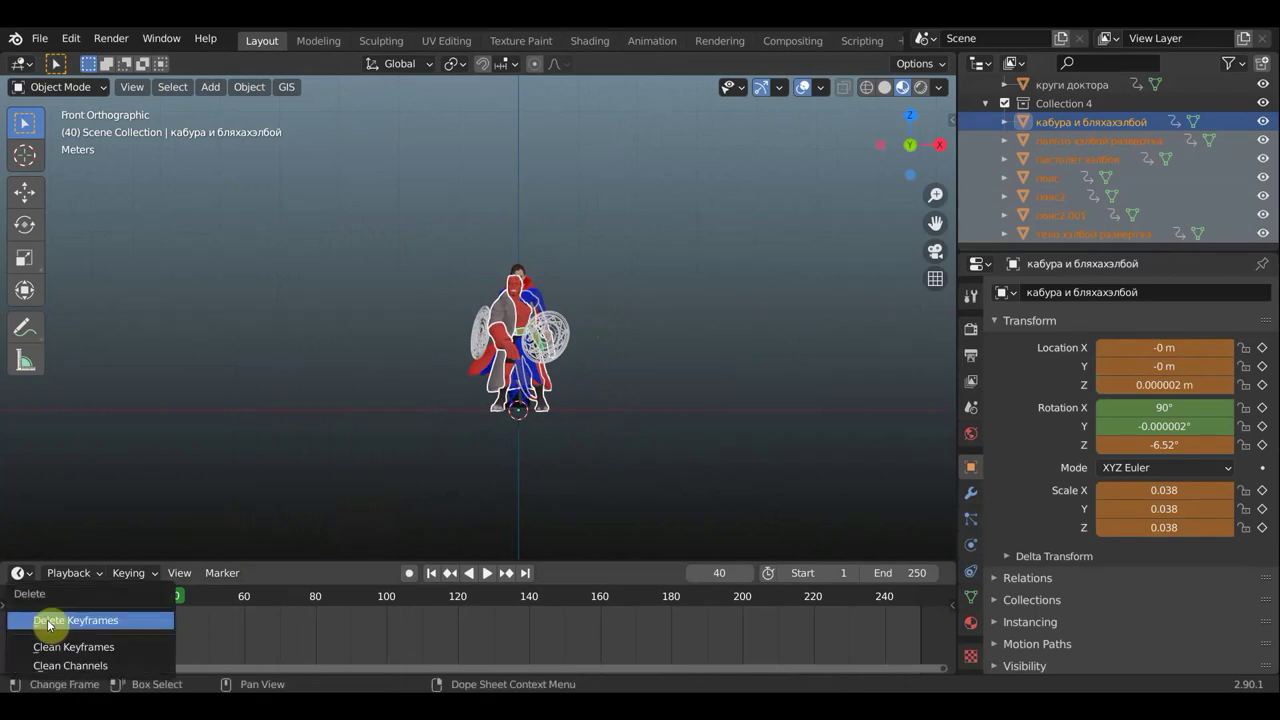
{"action": "left_click", "coordinate": [50, 621]}
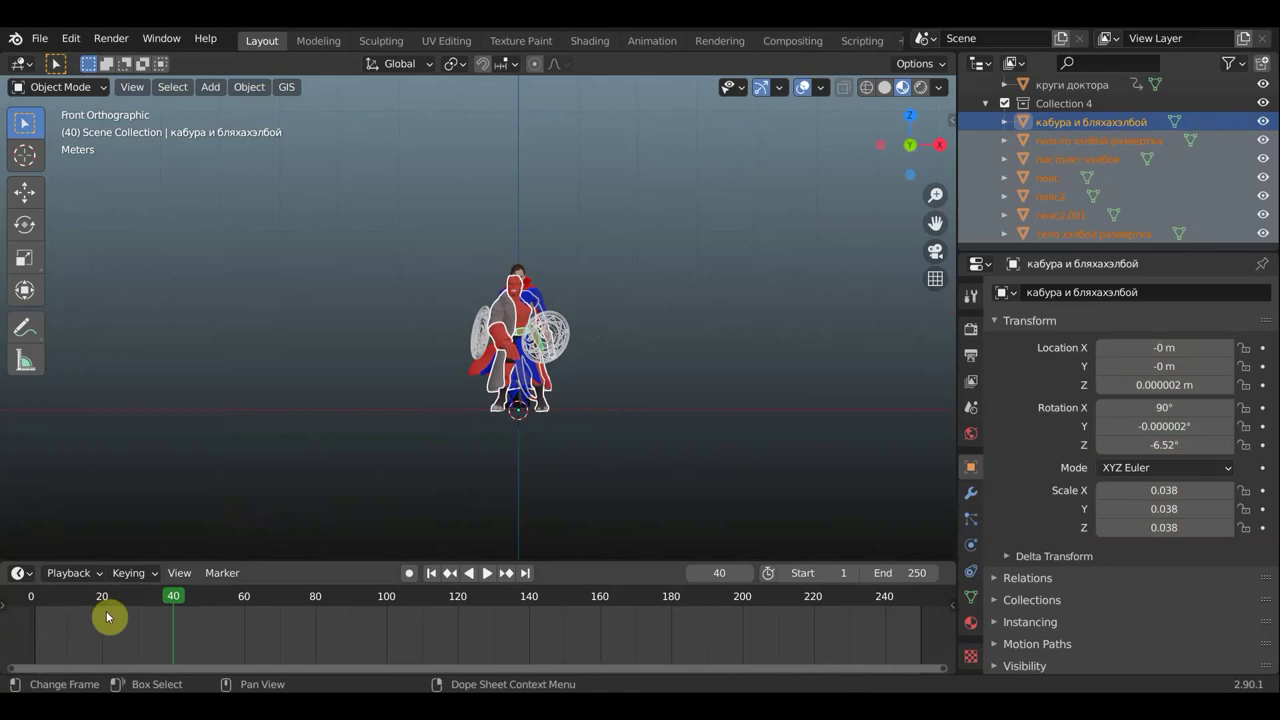
{"action": "scroll", "coordinate": [514, 423], "scroll_direction": "up", "scroll_amount": 1}
{"action": "scroll", "coordinate": [530, 428], "scroll_direction": "up", "scroll_amount": 2}
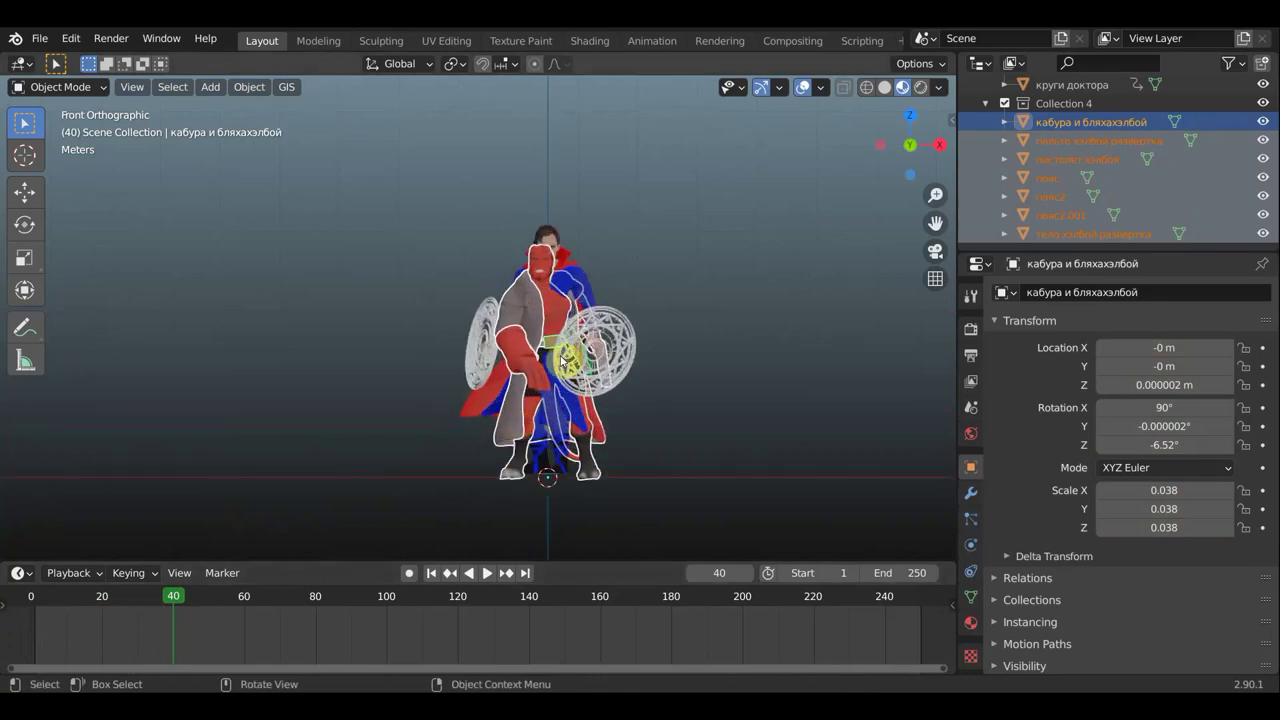
Scale Hellboy up to 0.040 and keyframe that scale at frame 40.
{"action": "key", "text": "s"}
{"action": "left_click", "coordinate": [632, 447]}
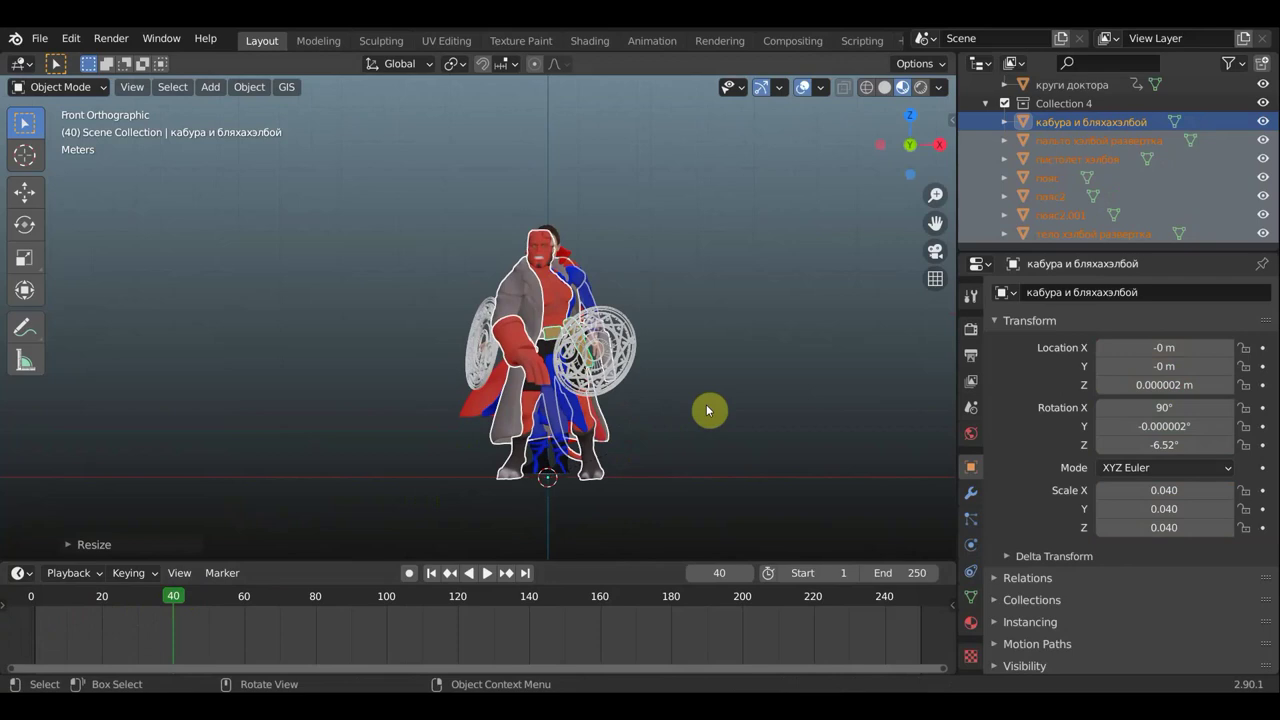
{"action": "key", "text": "i"}
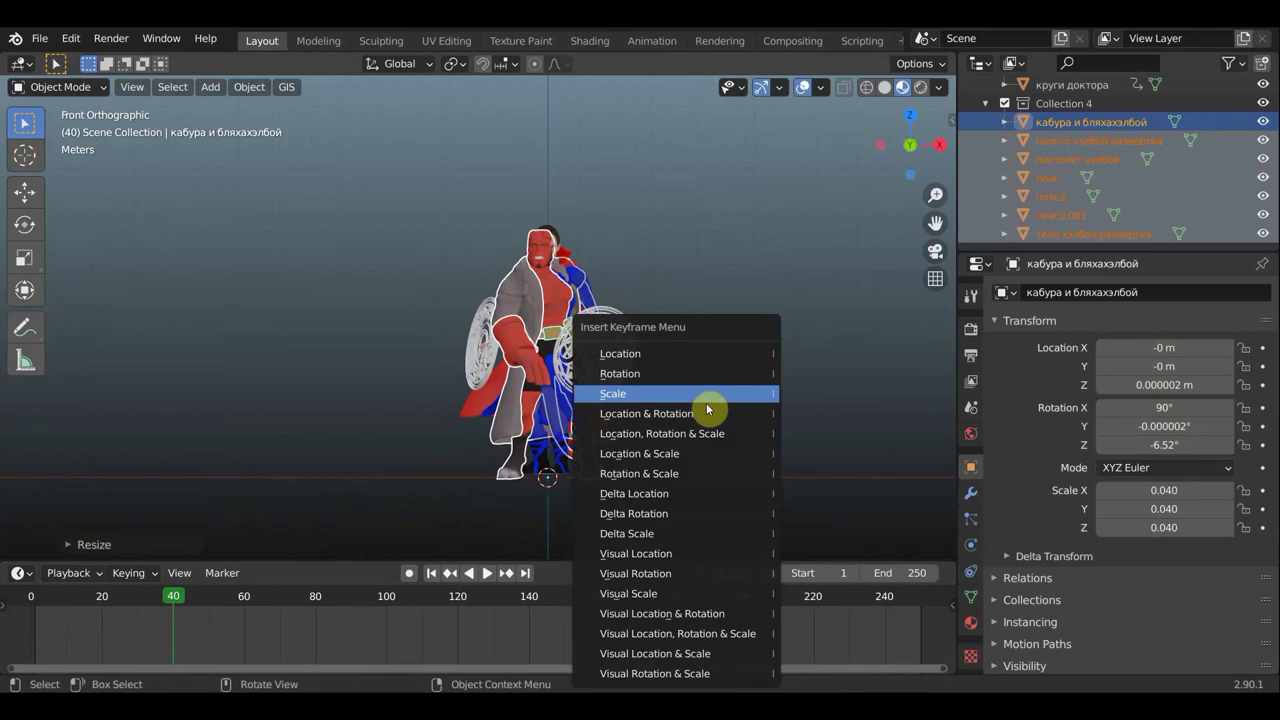
{"action": "left_click", "coordinate": [706, 401]}
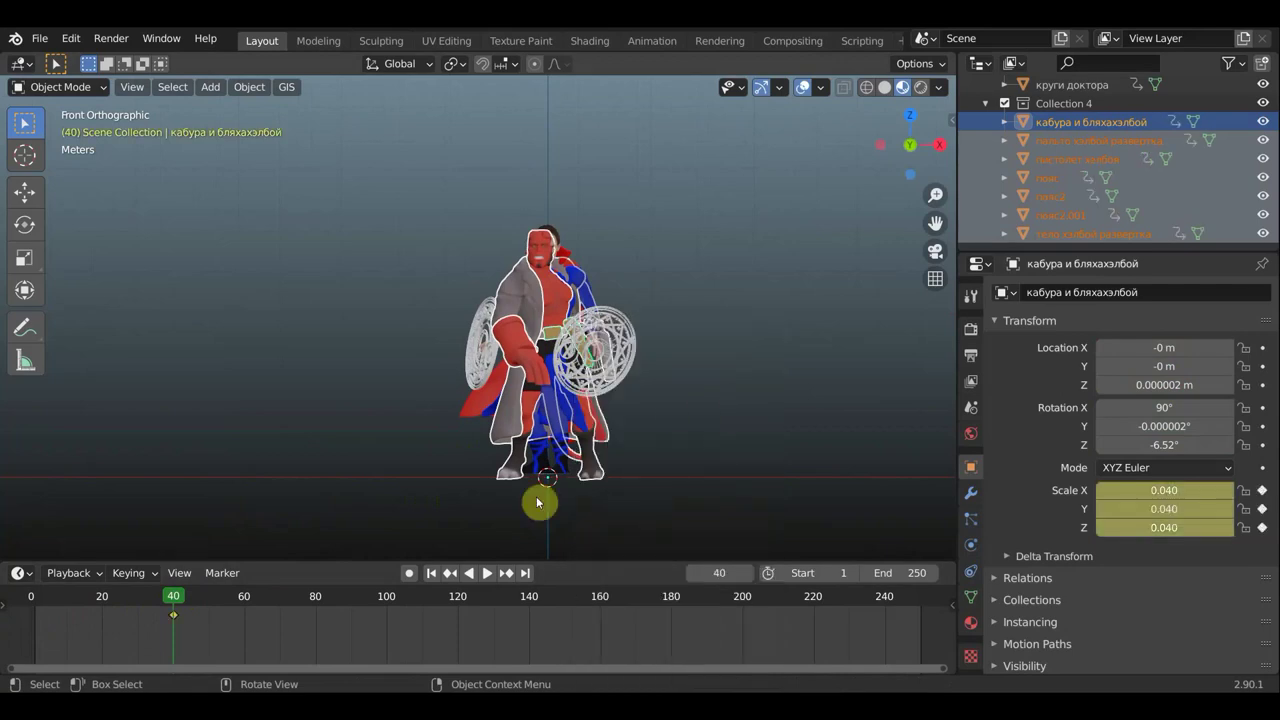
{"action": "mouse_move", "coordinate": [166, 600]}
{"action": "left_mouse_down"}
{"action": "mouse_move", "coordinate": [98, 599]}
{"action": "mouse_move", "coordinate": [175, 623]}
{"action": "left_mouse_up"}
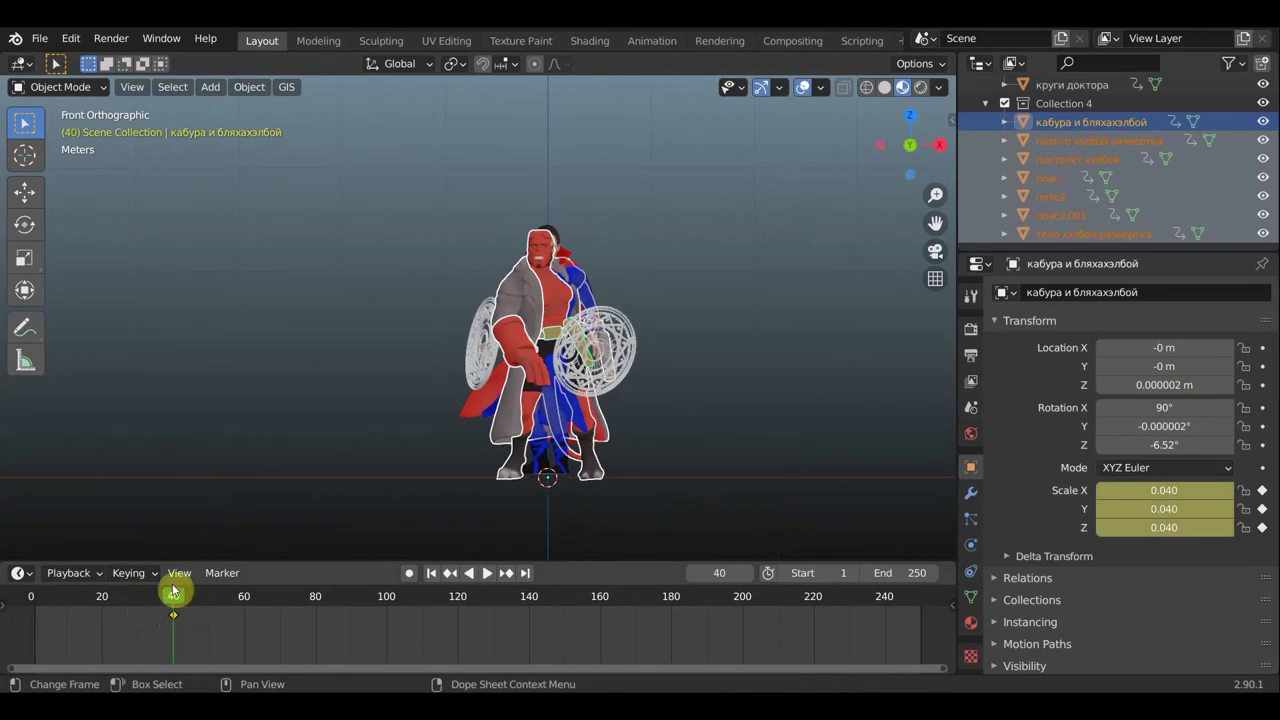
Move Hellboy's 0.040 scale keyframe from frame 40 to frame 60, then return to frame 40.
{"action": "key", "text": "space"}
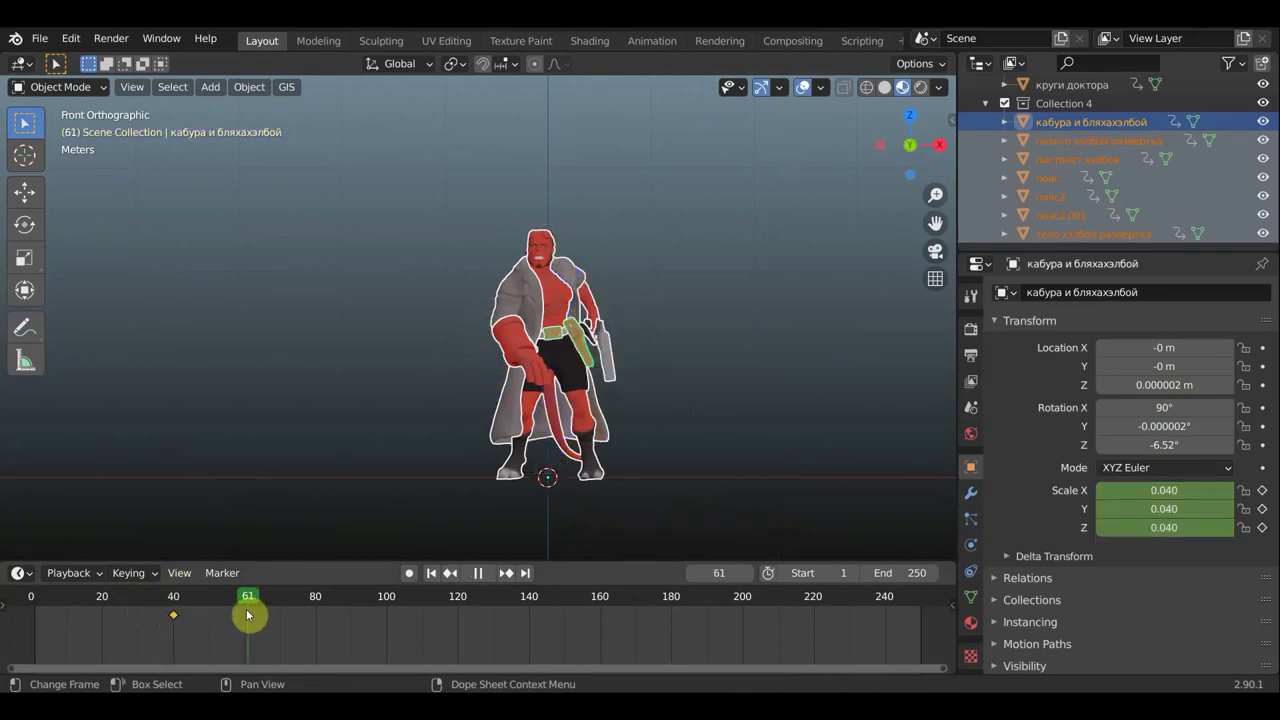
{"action": "key", "text": "space"}
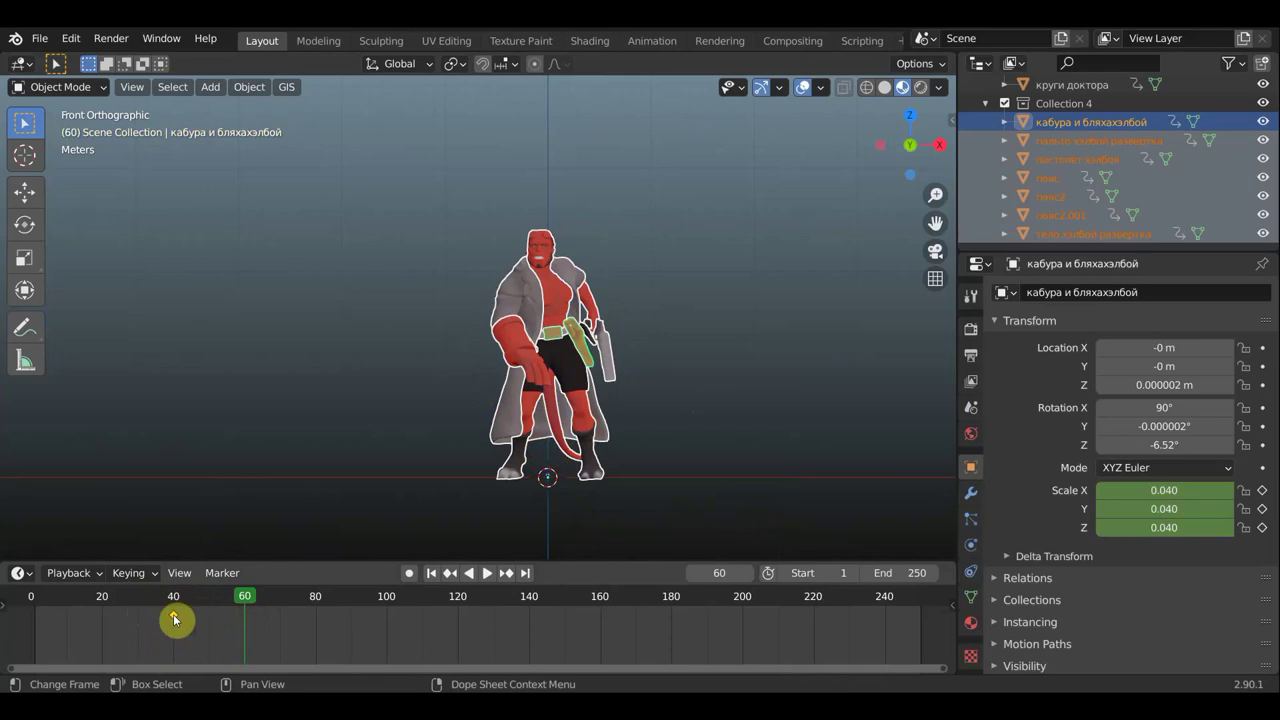
{"action": "key", "text": "g"}
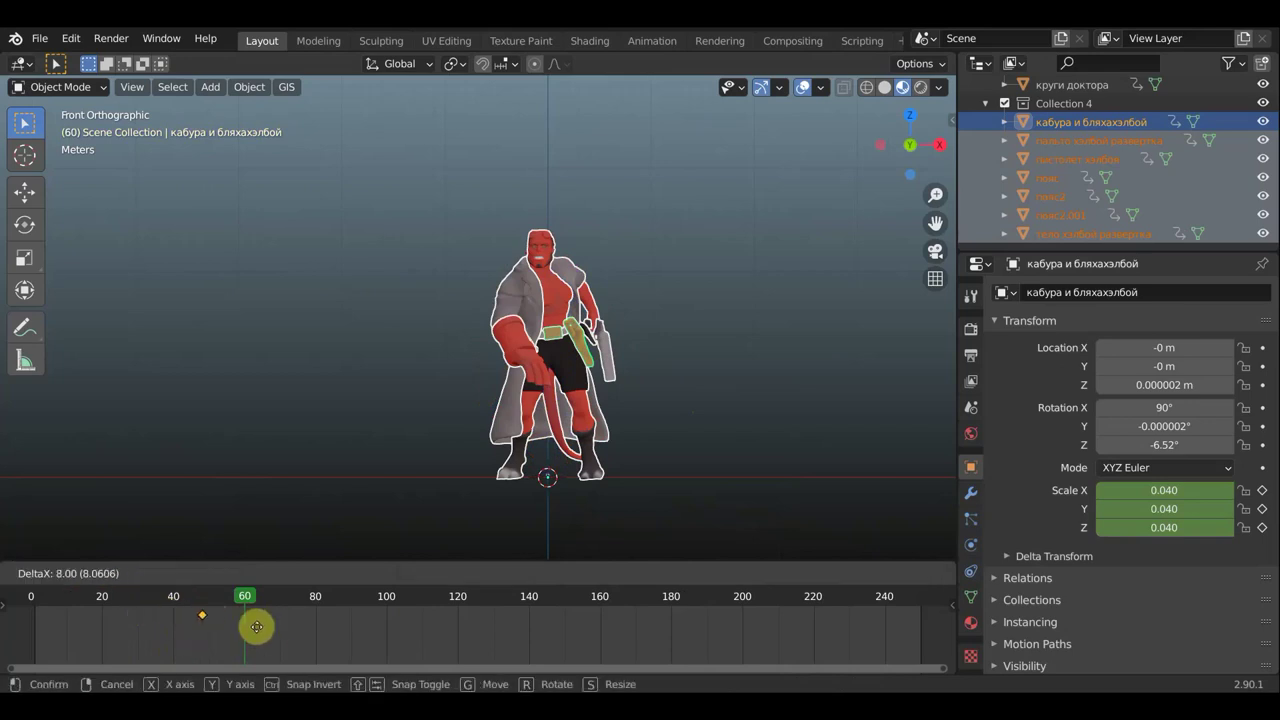
{"action": "left_click", "coordinate": [284, 627]}
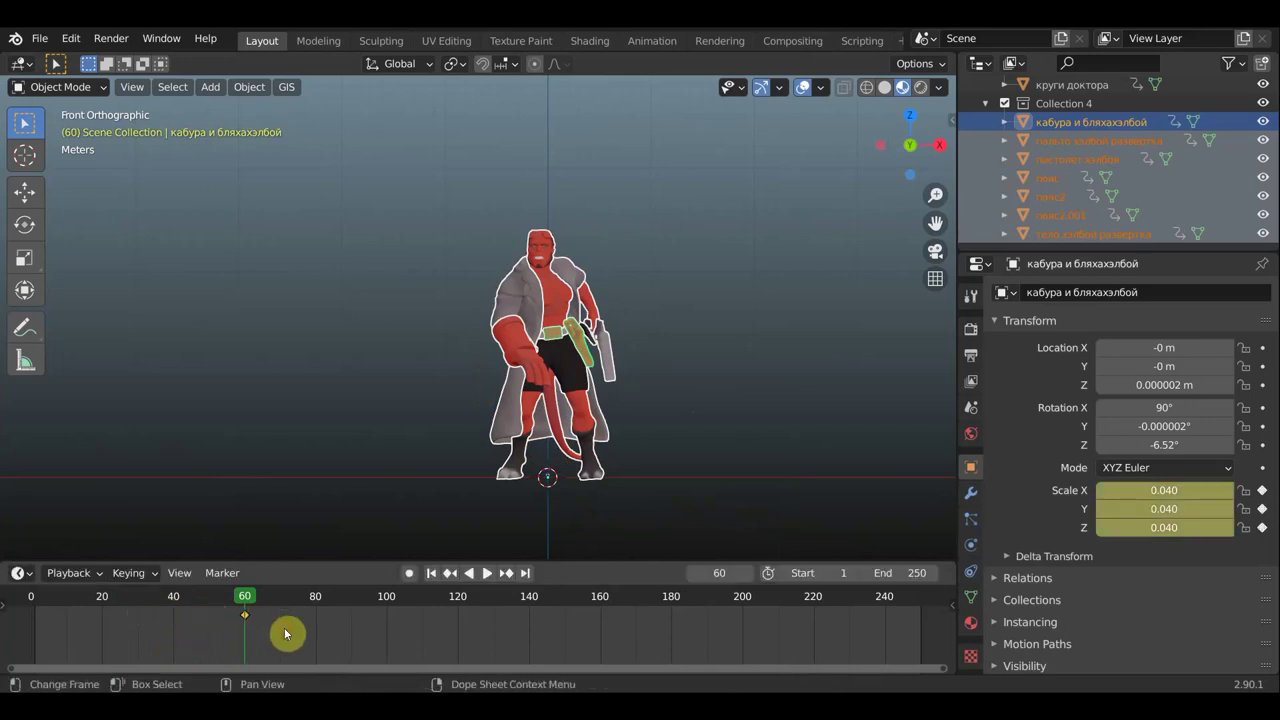
{"action": "left_click_drag", "start_coordinate": [211, 596], "coordinate": [175, 597]}
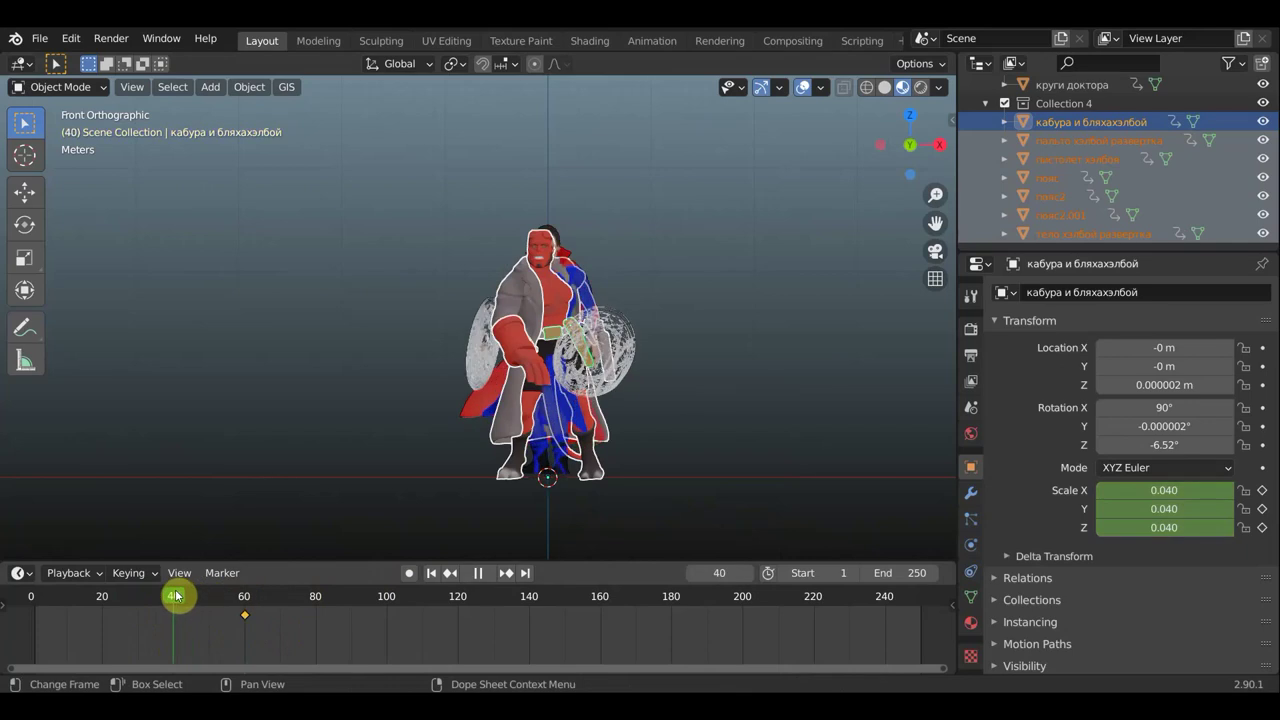
{"action": "left_click_drag", "start_coordinate": [177, 597], "coordinate": [170, 600]}
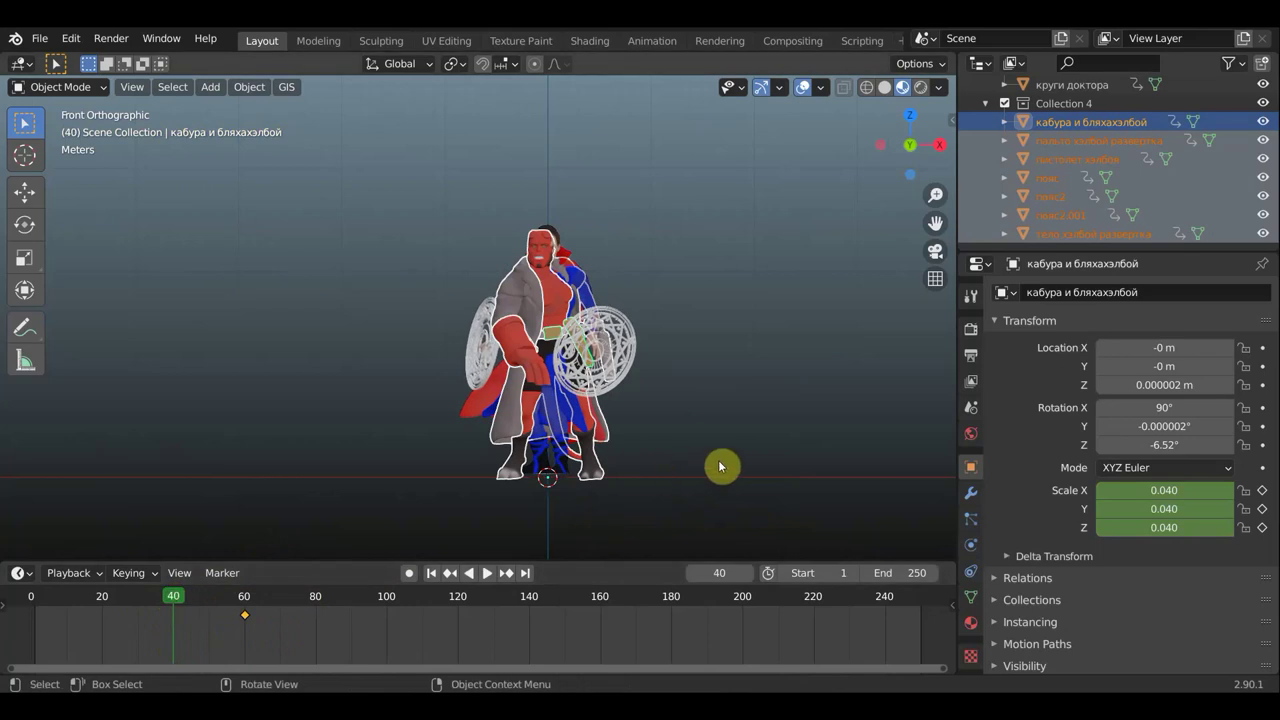
Shrink Hellboy to 0.001 and key his location, rotation and scale at frame 40.
{"action": "scroll", "coordinate": [760, 500], "scroll_direction": "down", "scroll_amount": 4}
{"action": "key", "text": "s"}
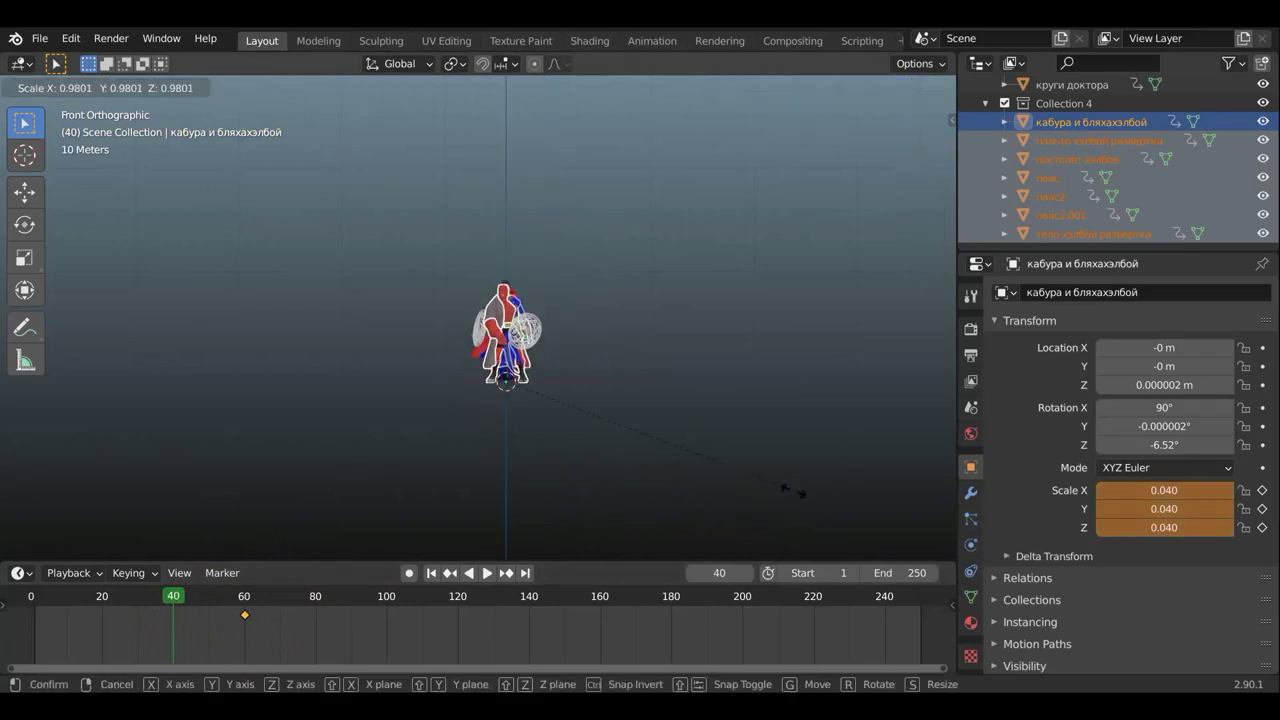
{"action": "left_click", "coordinate": [548, 404]}
{"action": "key", "text": "s"}
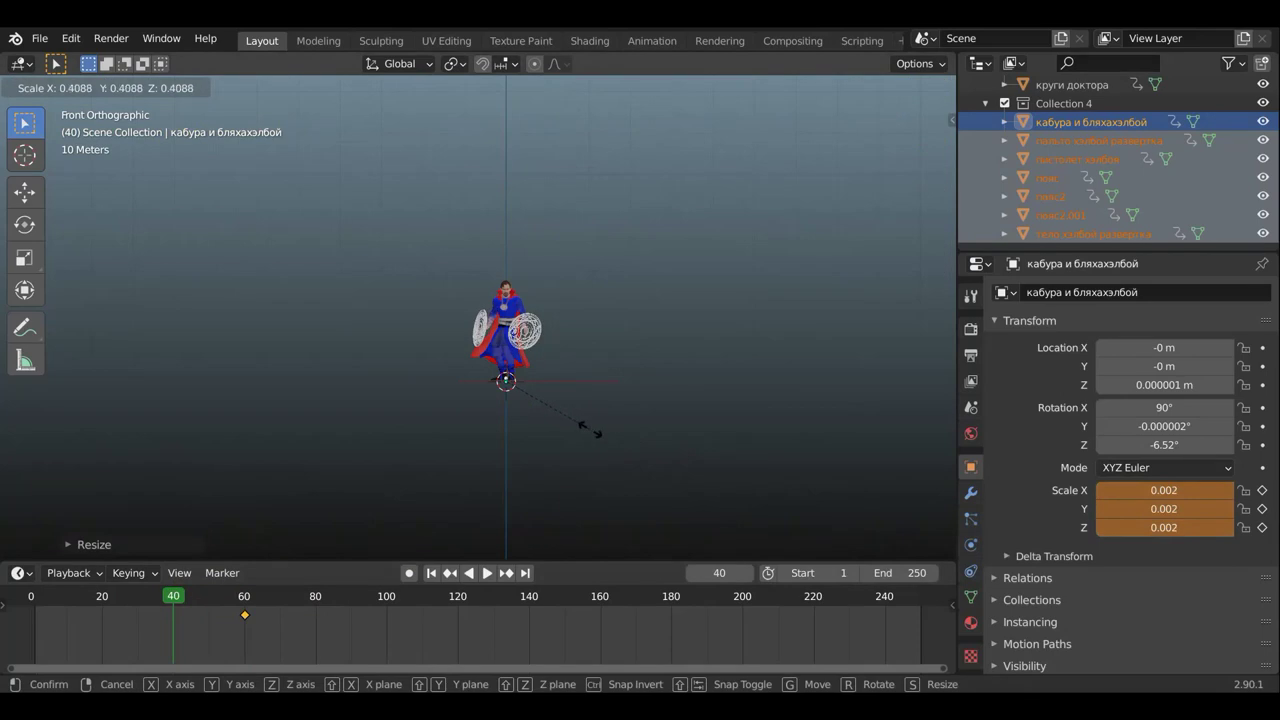
{"action": "left_click", "coordinate": [555, 419]}
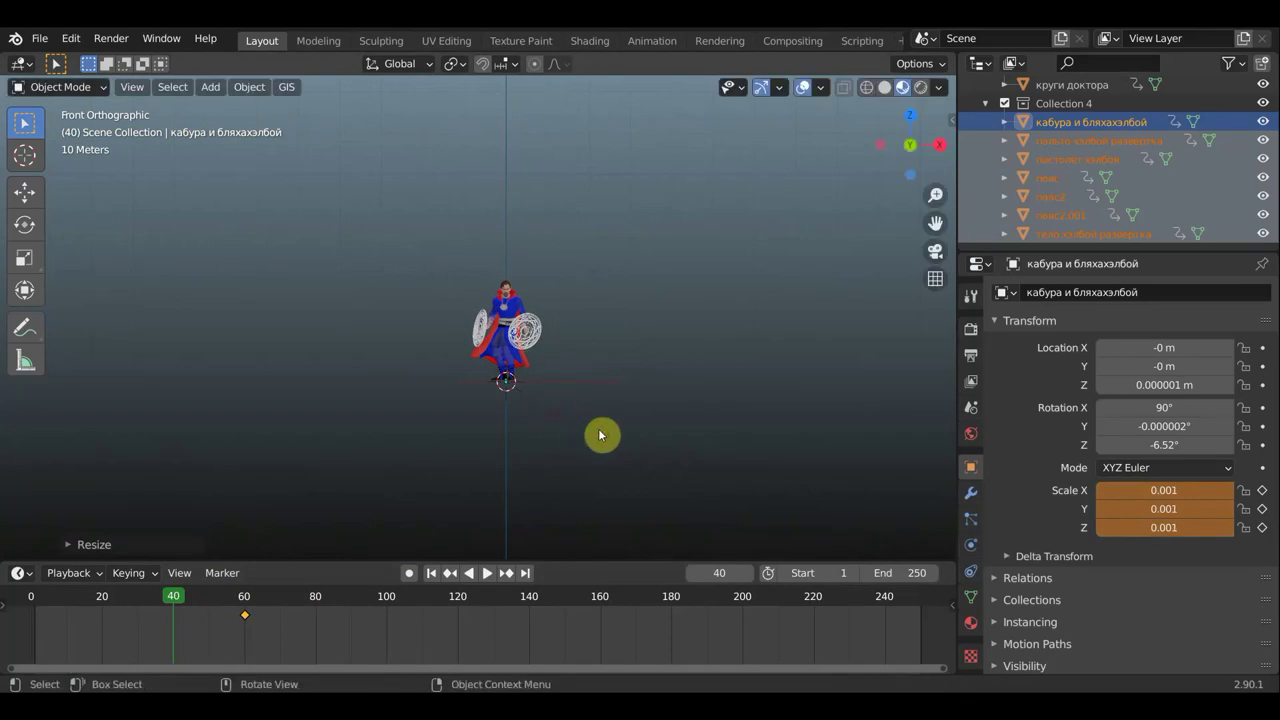
{"action": "key", "text": "i"}
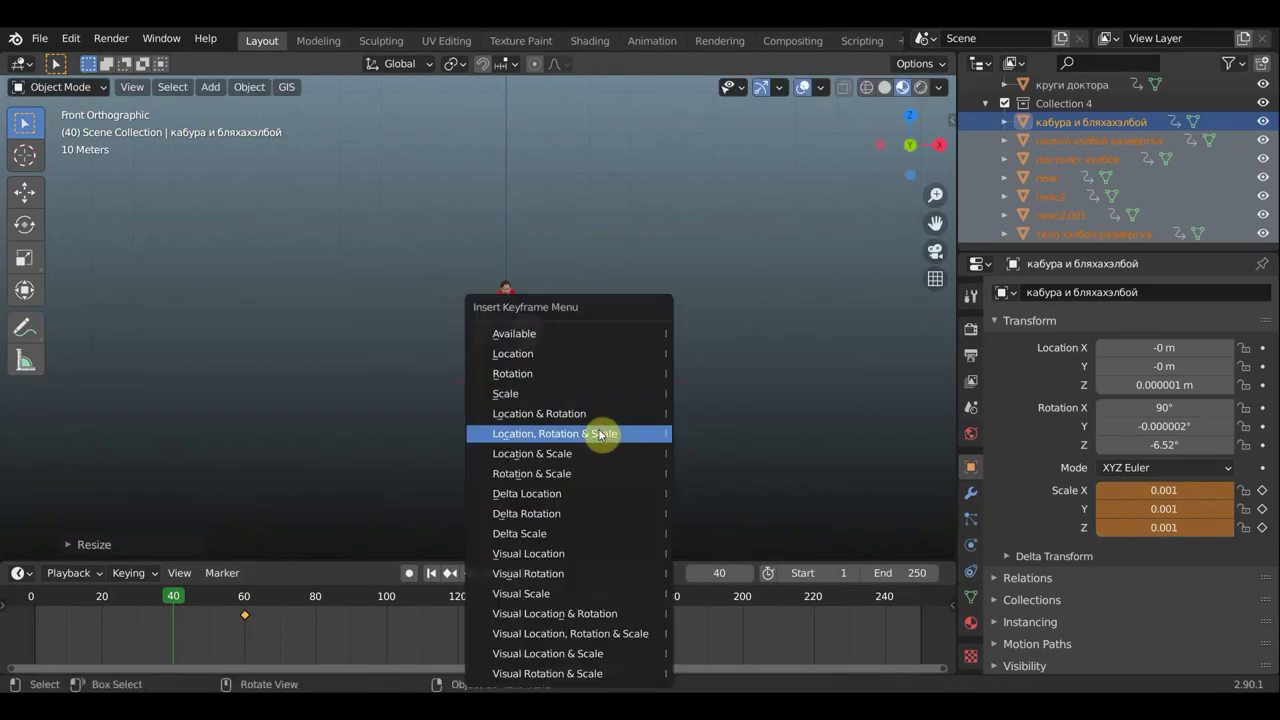
{"action": "left_click", "coordinate": [541, 393]}
{"action": "scroll", "coordinate": [516, 420], "scroll_direction": "up", "scroll_amount": 2}
{"action": "scroll", "coordinate": [515, 423], "scroll_direction": "up", "scroll_amount": 2}
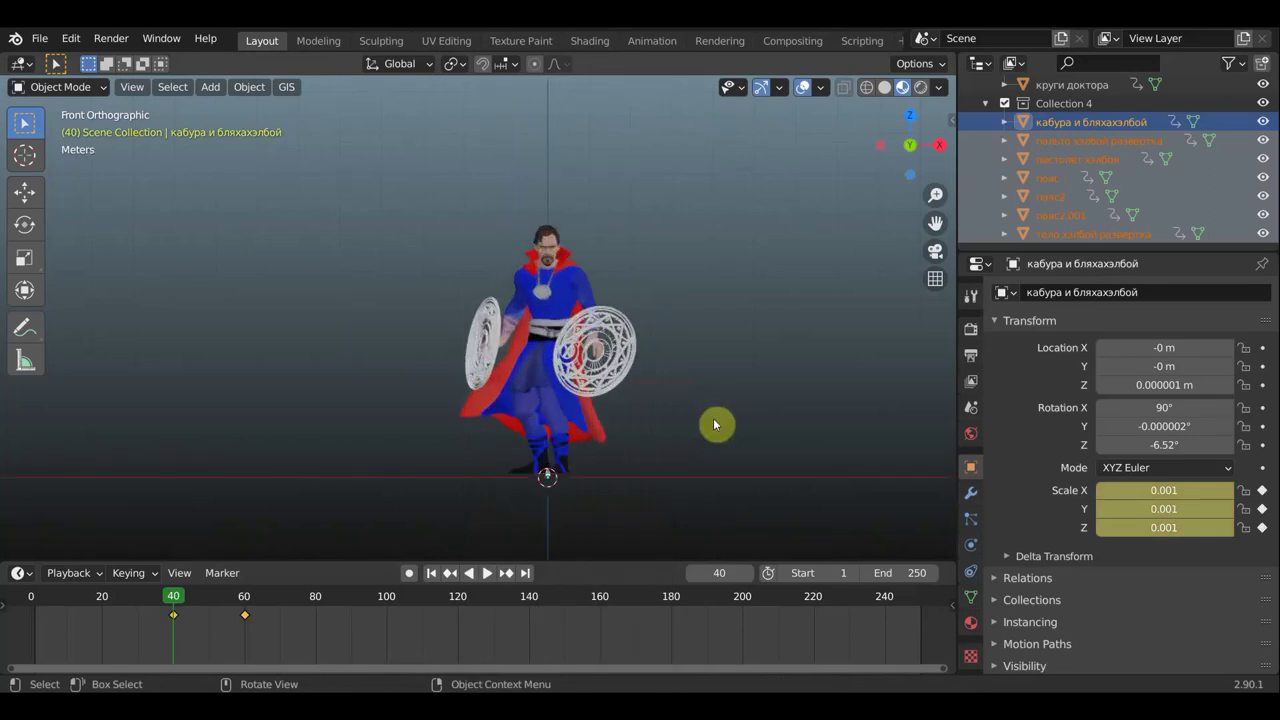
{"action": "middle_click_drag", "start_coordinate": [716, 424], "coordinate": [600, 400], "text": "shift"}
Set the End frame to 60, rewind to the first frame and play the animation.
{"action": "left_click", "coordinate": [900, 574]}
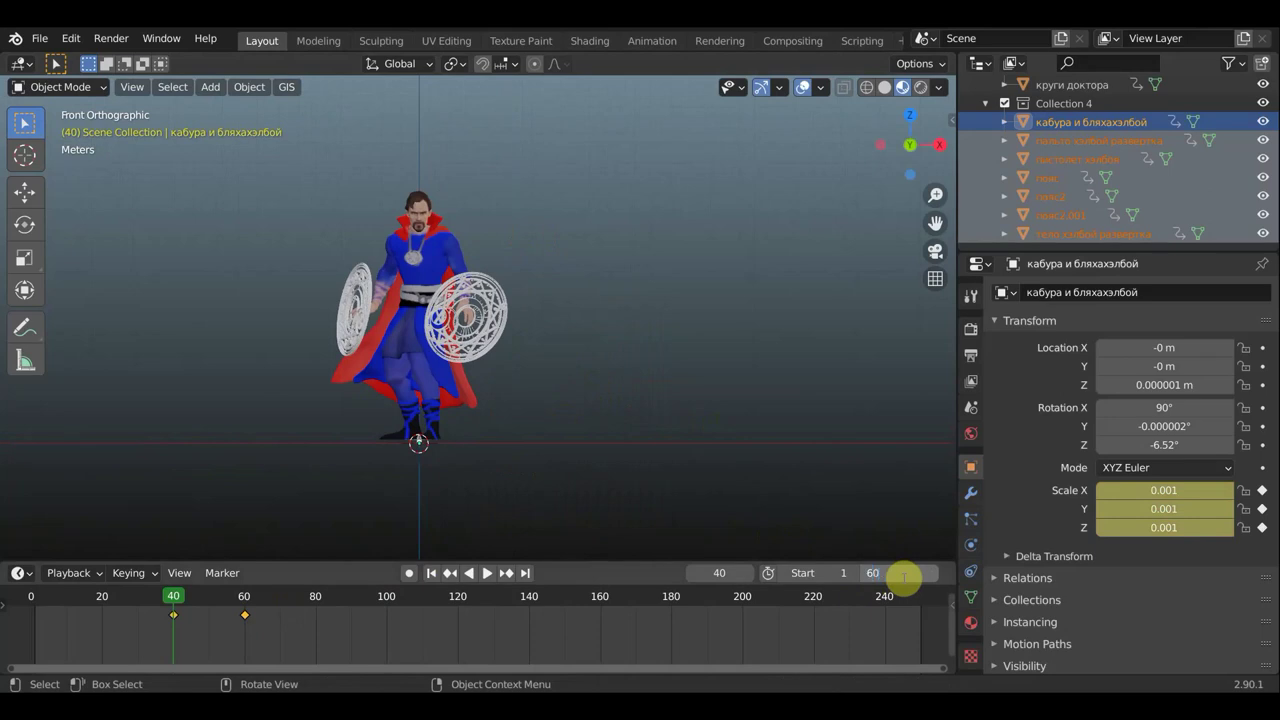
{"action": "key", "text": "Return"}
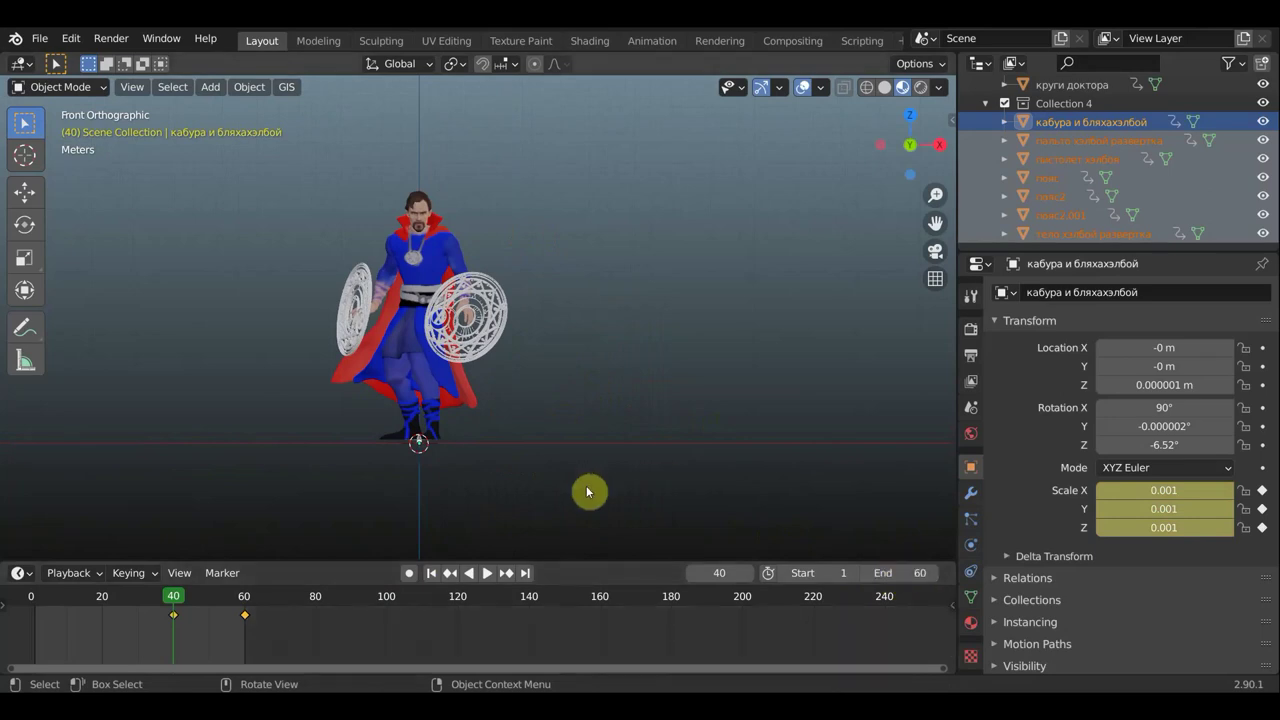
{"action": "left_click", "coordinate": [246, 614]}
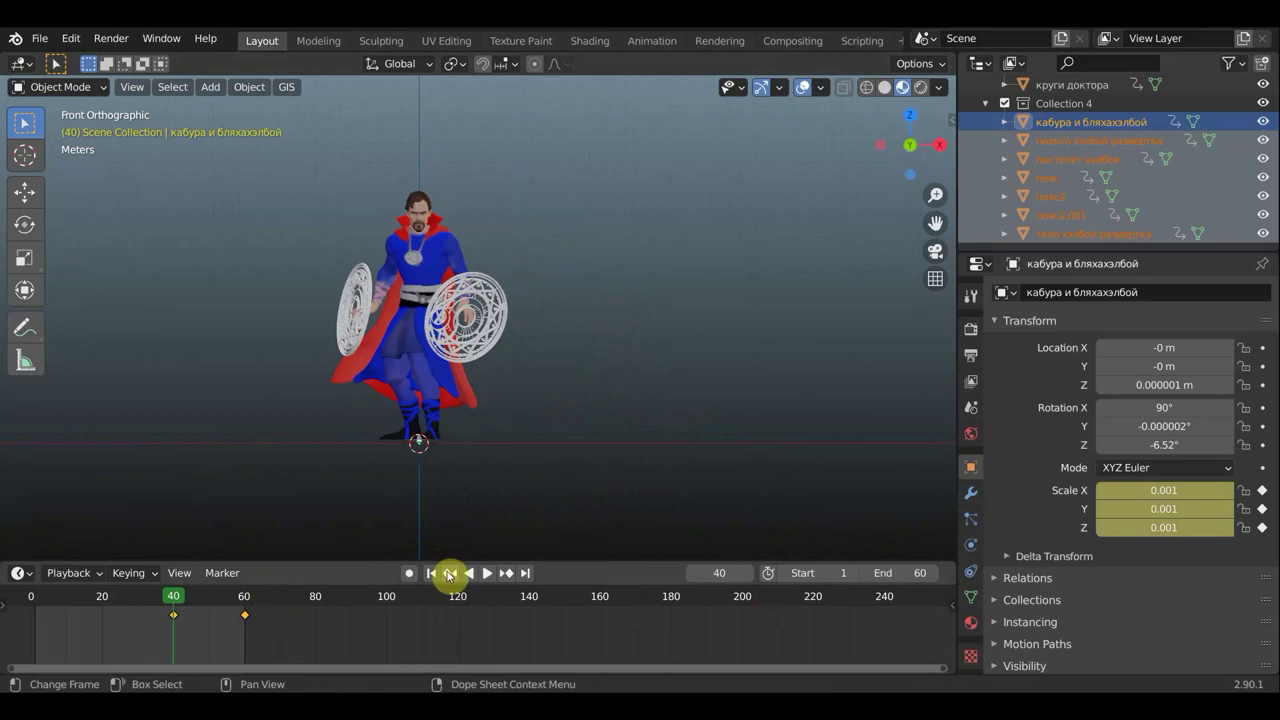
{"action": "left_click", "coordinate": [433, 573]}
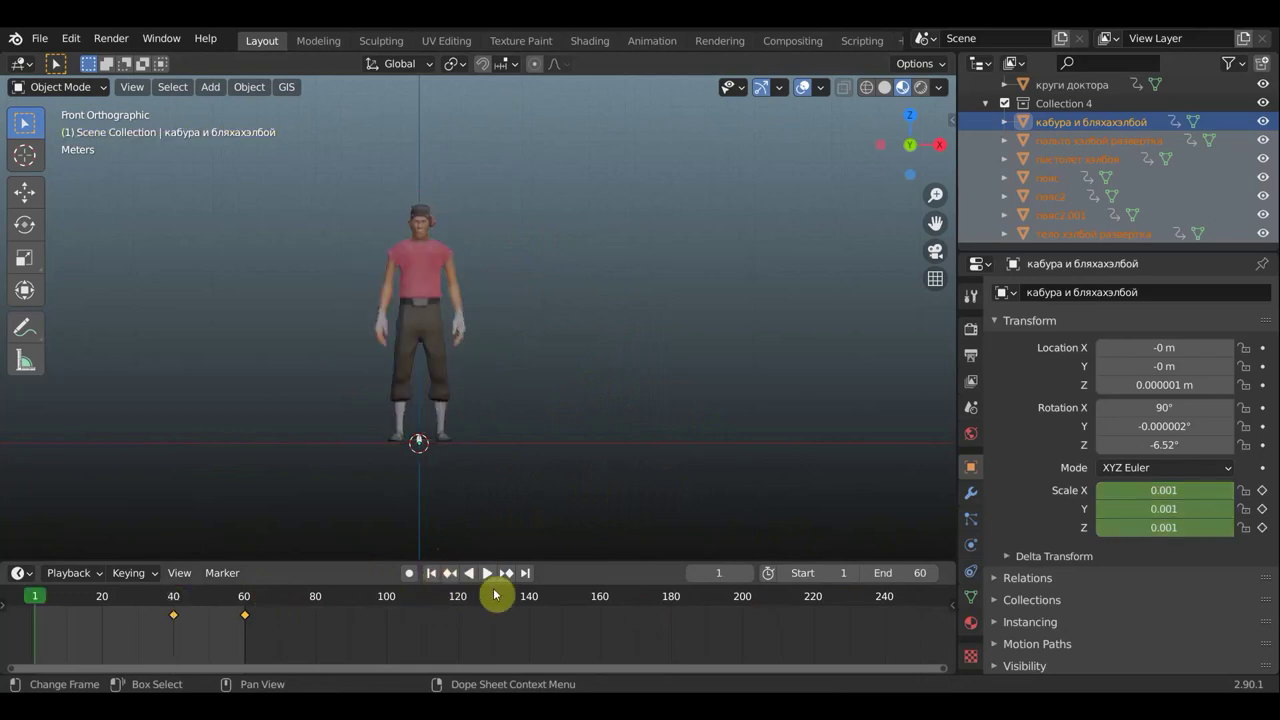
{"action": "scroll", "coordinate": [489, 419], "scroll_direction": "up", "scroll_amount": 3}
{"action": "middle_click_drag", "start_coordinate": [530, 419], "coordinate": [636, 421], "text": "shift"}
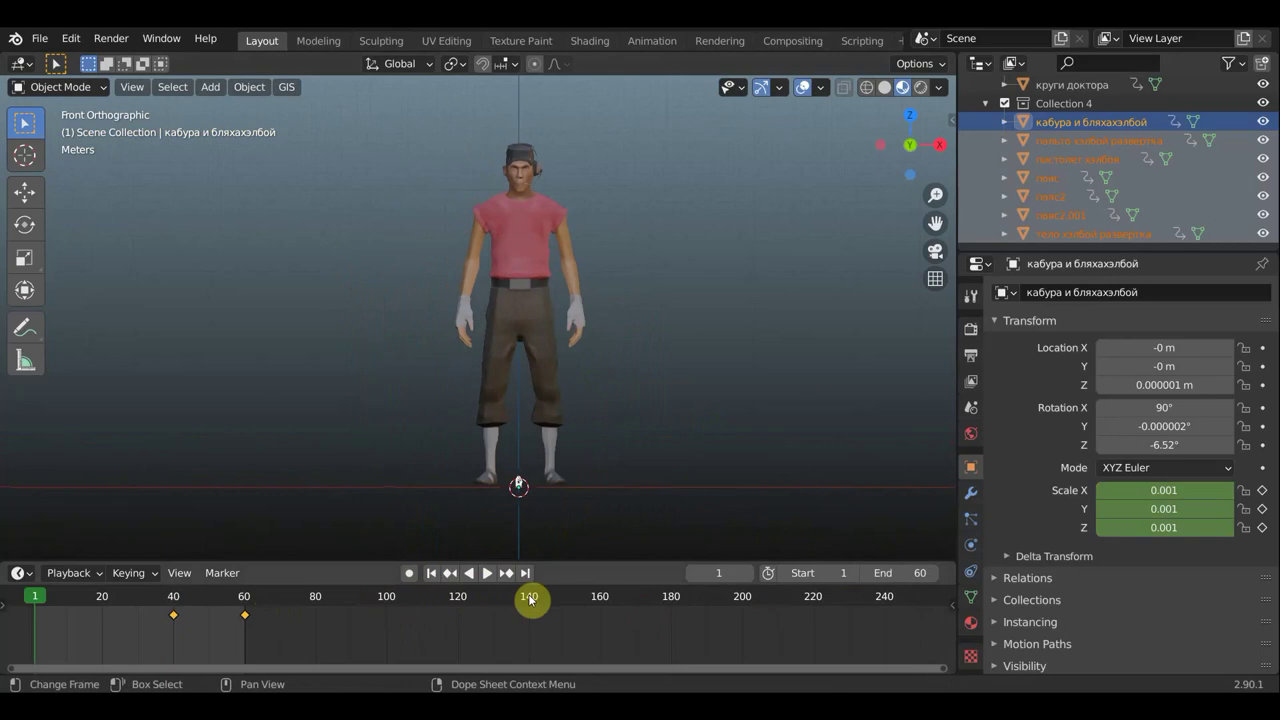
{"action": "left_click", "coordinate": [485, 575]}
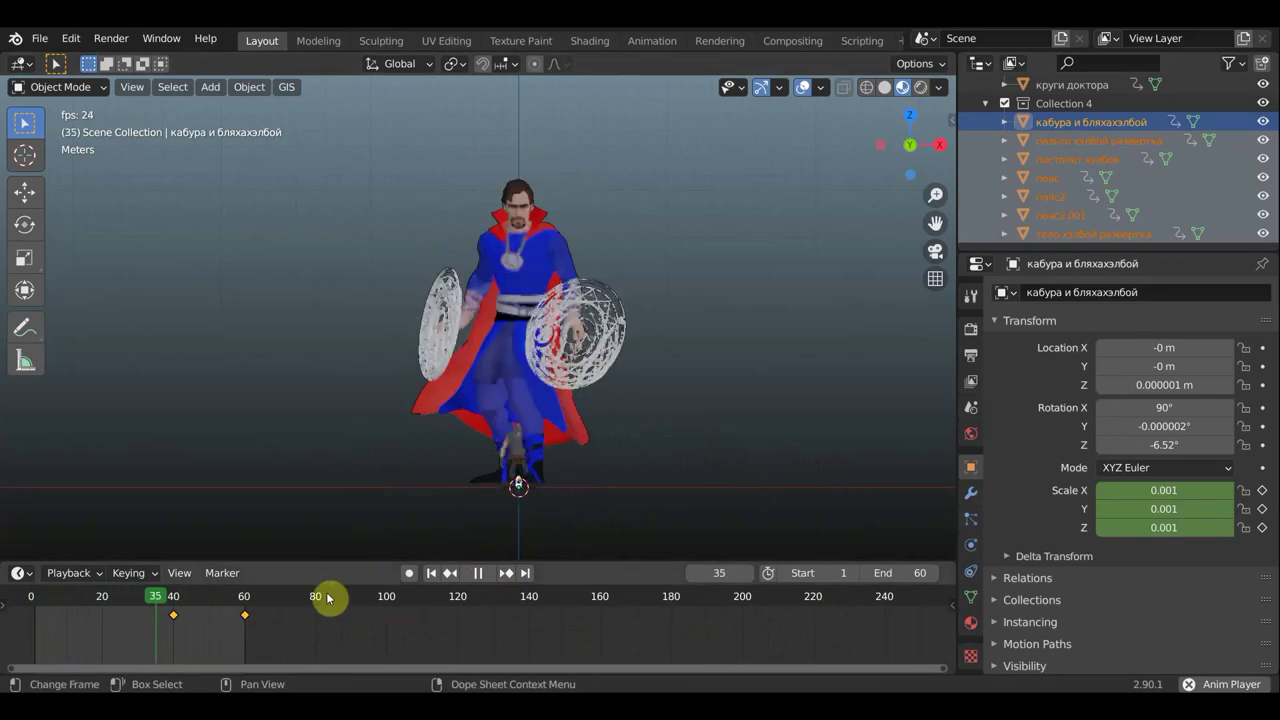
Duplicate Hellboy's frame-60 scale keyframe to frame 72 and move the playhead to frame 72.
{"action": "left_click", "coordinate": [479, 573]}
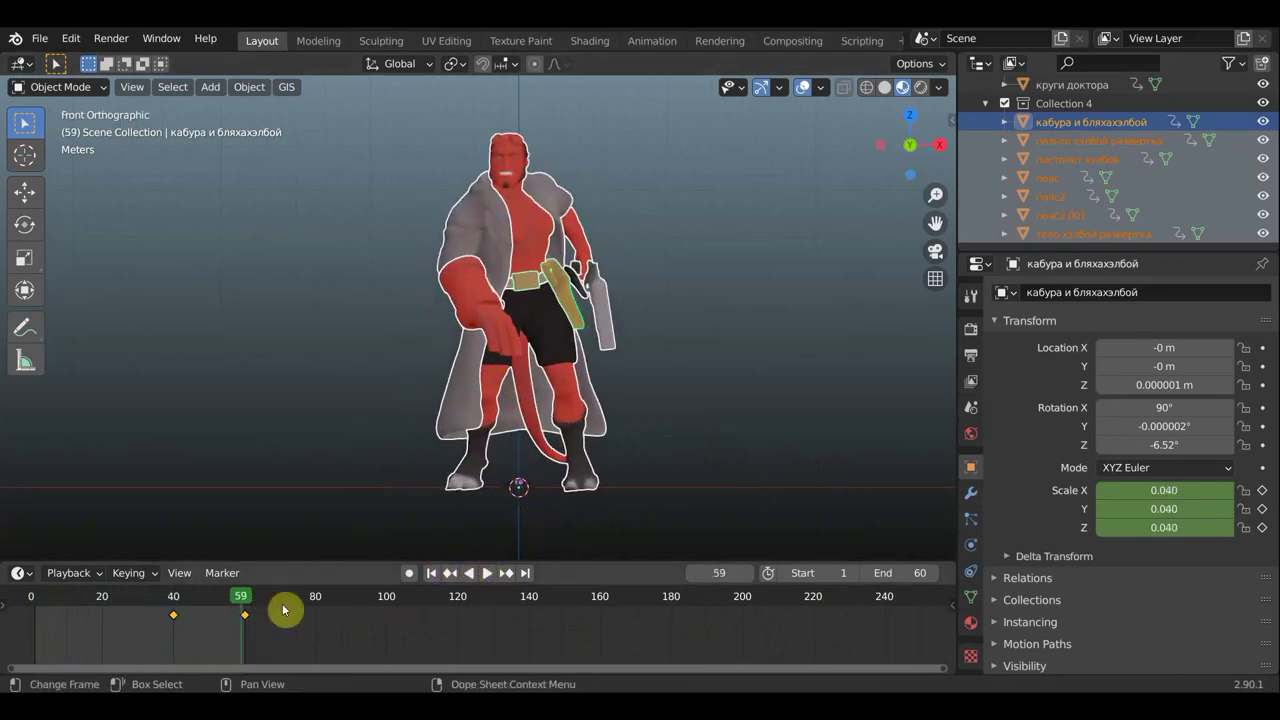
{"action": "left_click", "coordinate": [245, 603]}
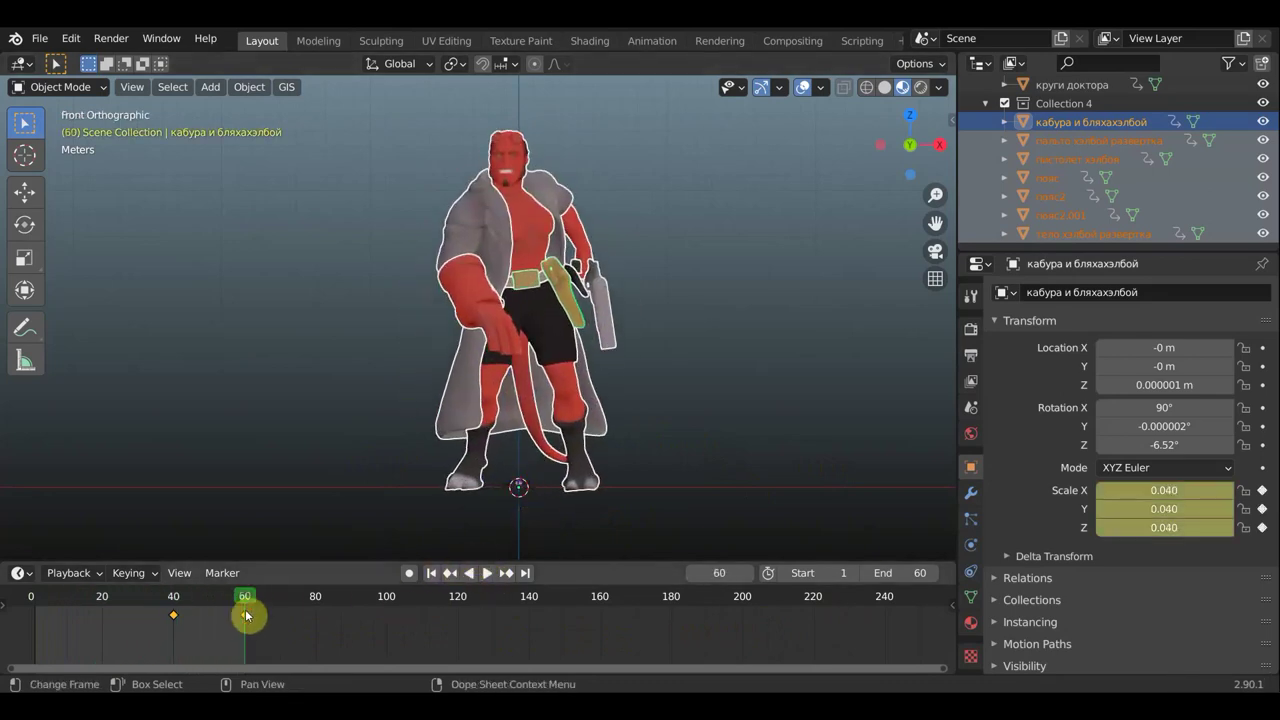
{"action": "left_click", "coordinate": [175, 622]}
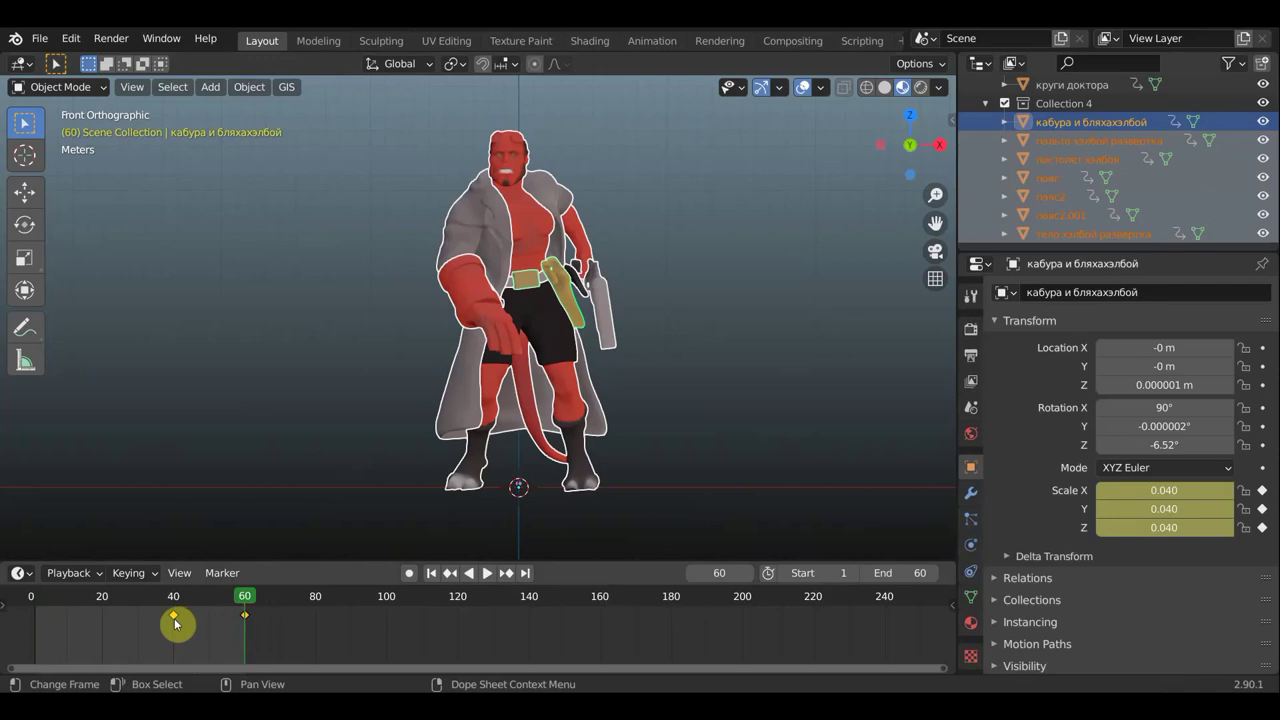
{"action": "left_click", "coordinate": [246, 612]}
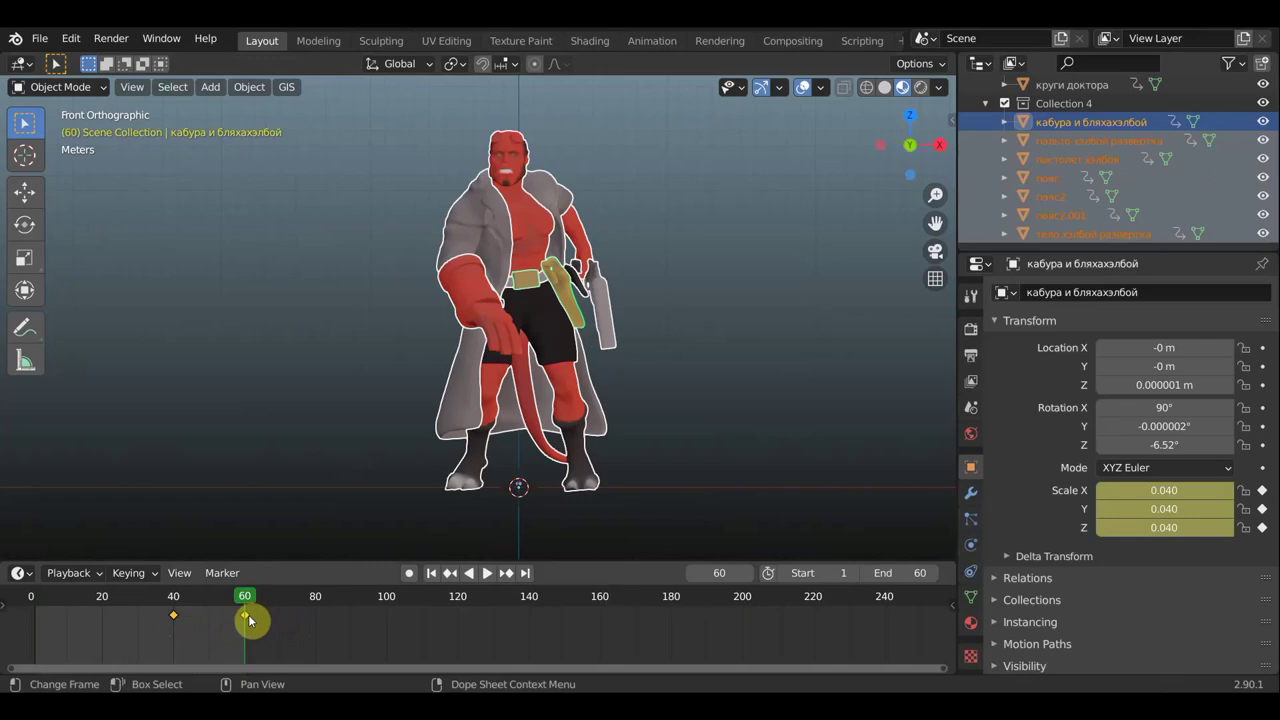
{"action": "key", "text": "g"}
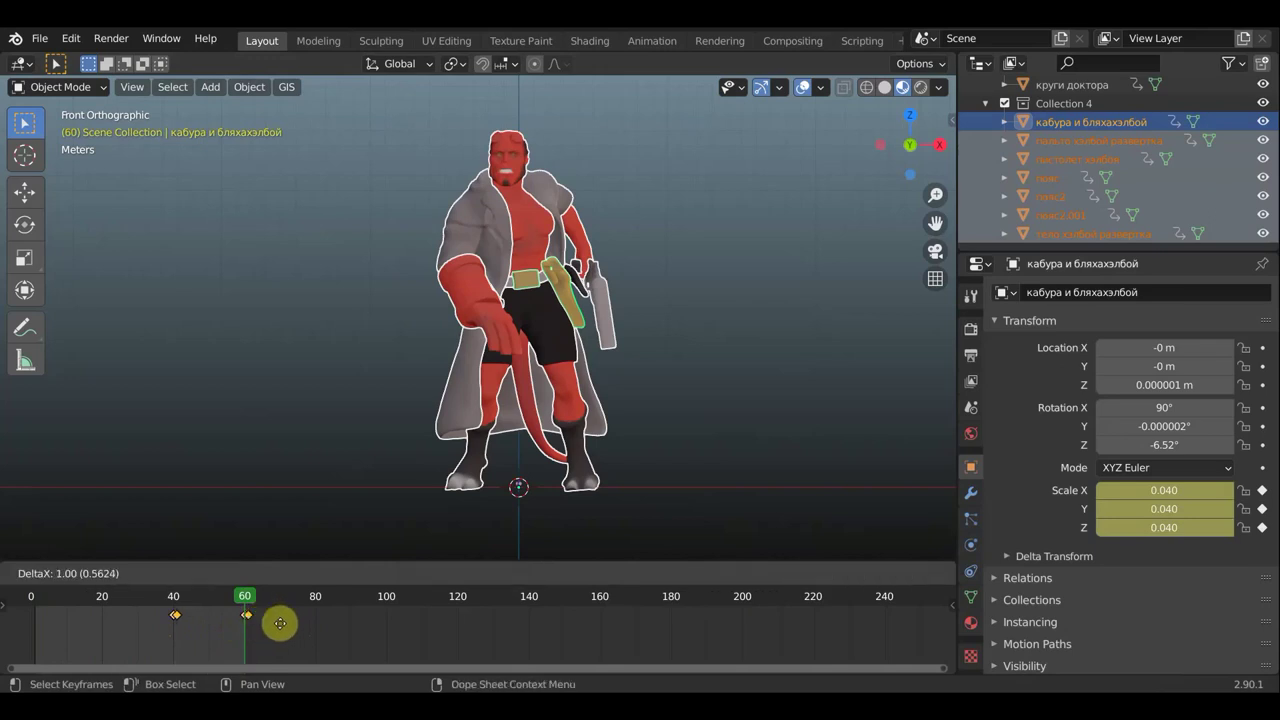
{"action": "right_click", "coordinate": [282, 625]}
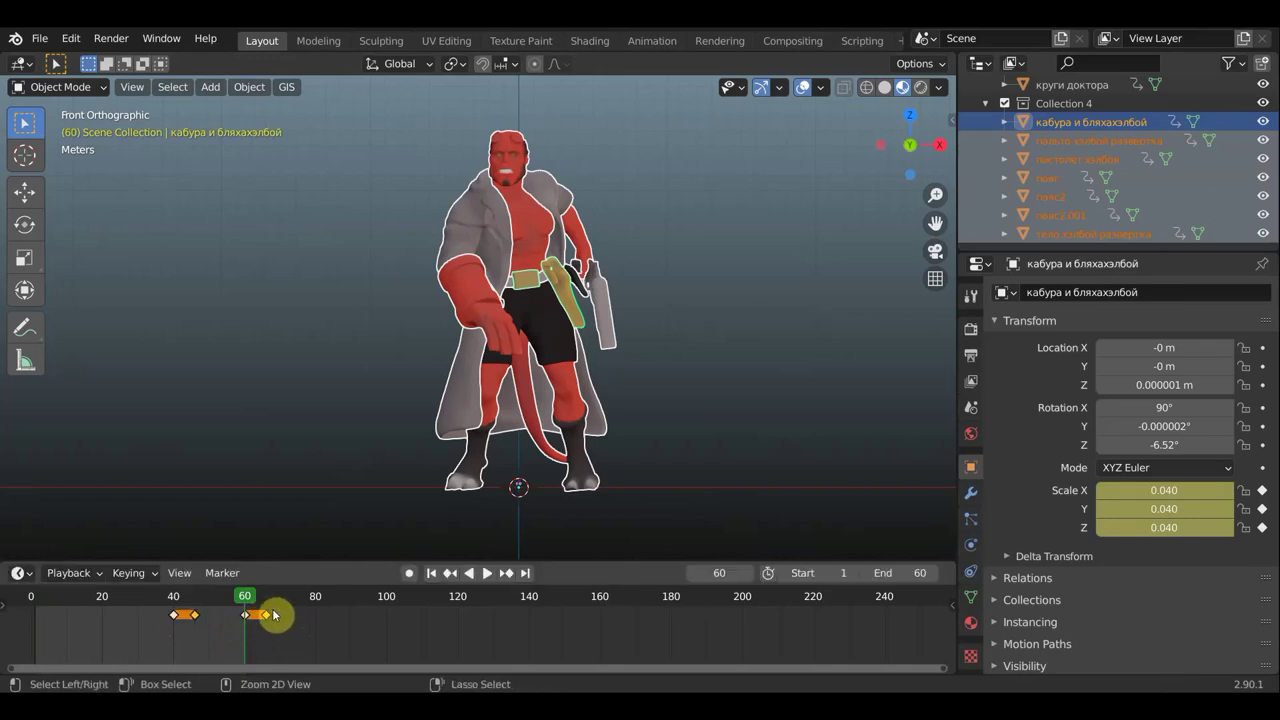
{"action": "left_click", "coordinate": [244, 614]}
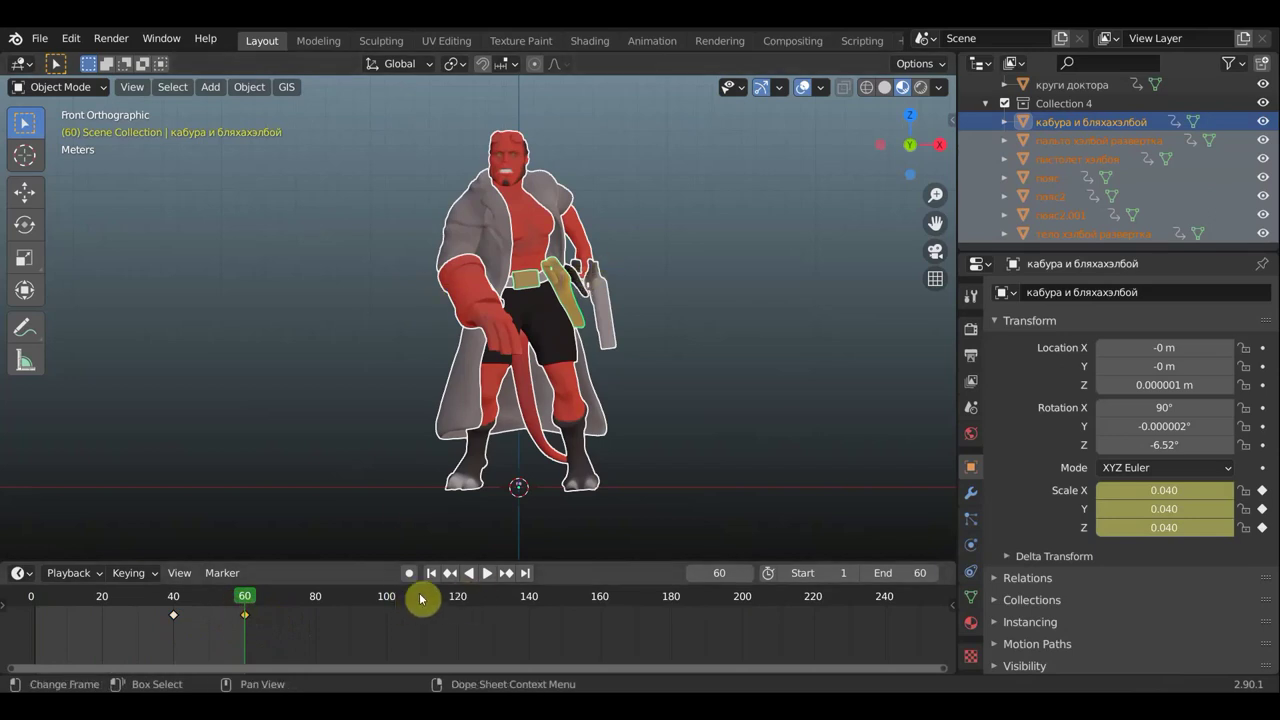
{"action": "key", "text": "shift+d"}
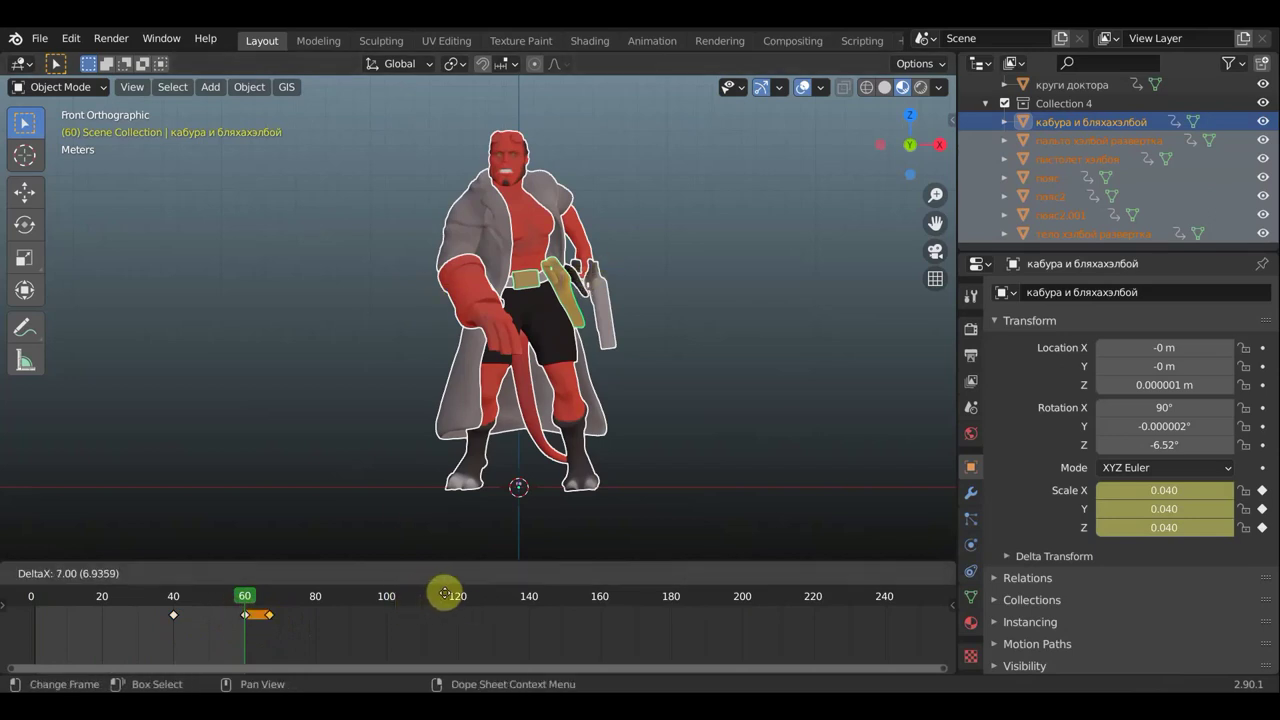
{"action": "left_click", "coordinate": [462, 592]}
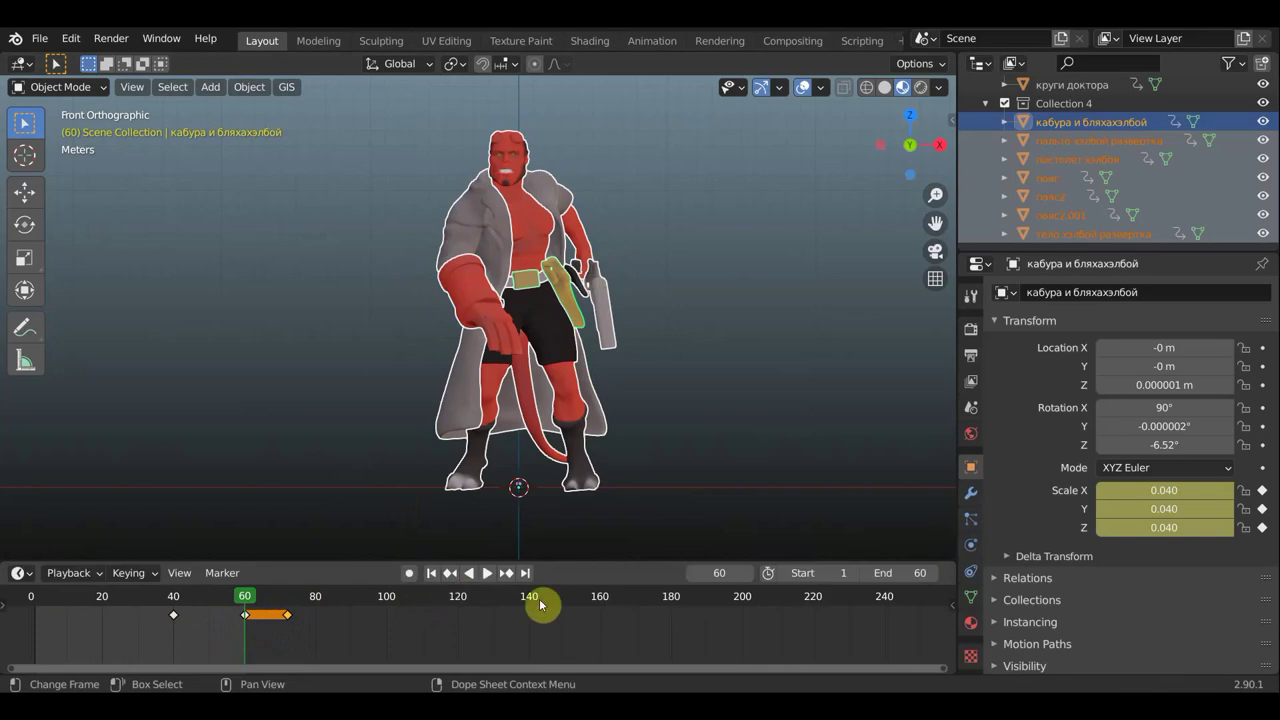
{"action": "left_click", "coordinate": [285, 597]}
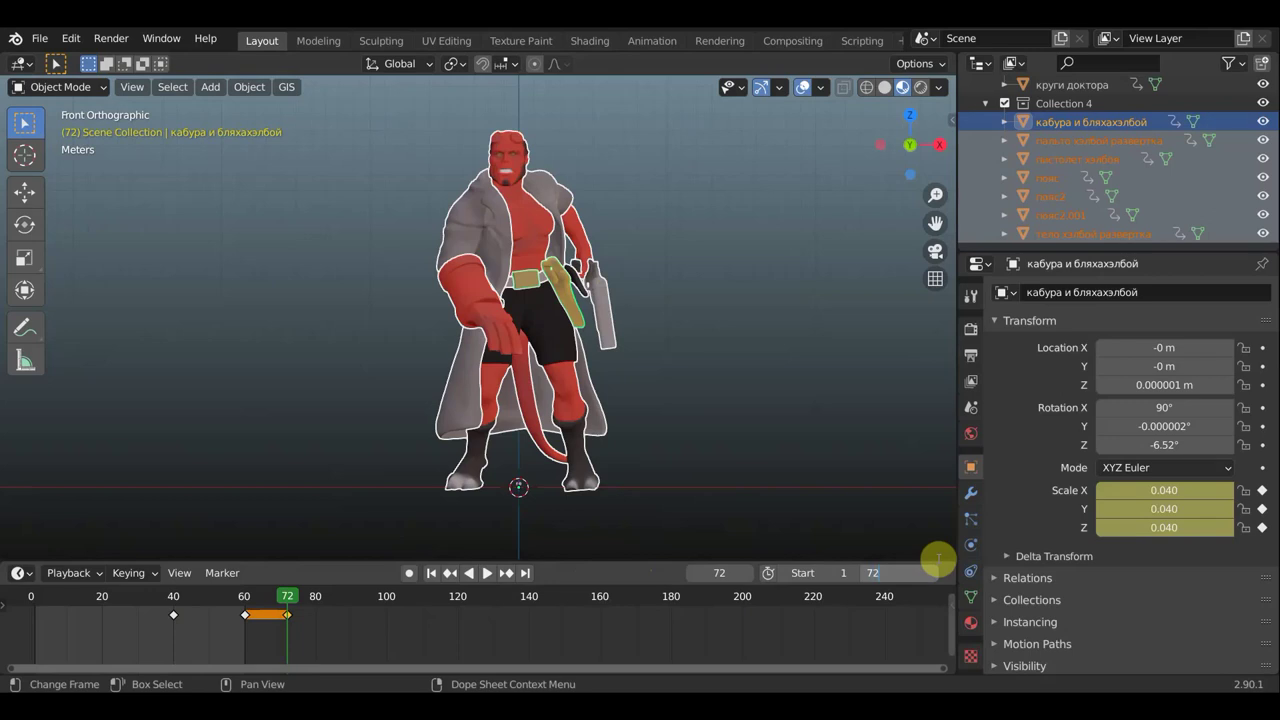
Confirm 72 as the end frame and play back the scout, Heavy, Doctor Strange and Hellboy swaps.
{"action": "left_click", "coordinate": [938, 558]}
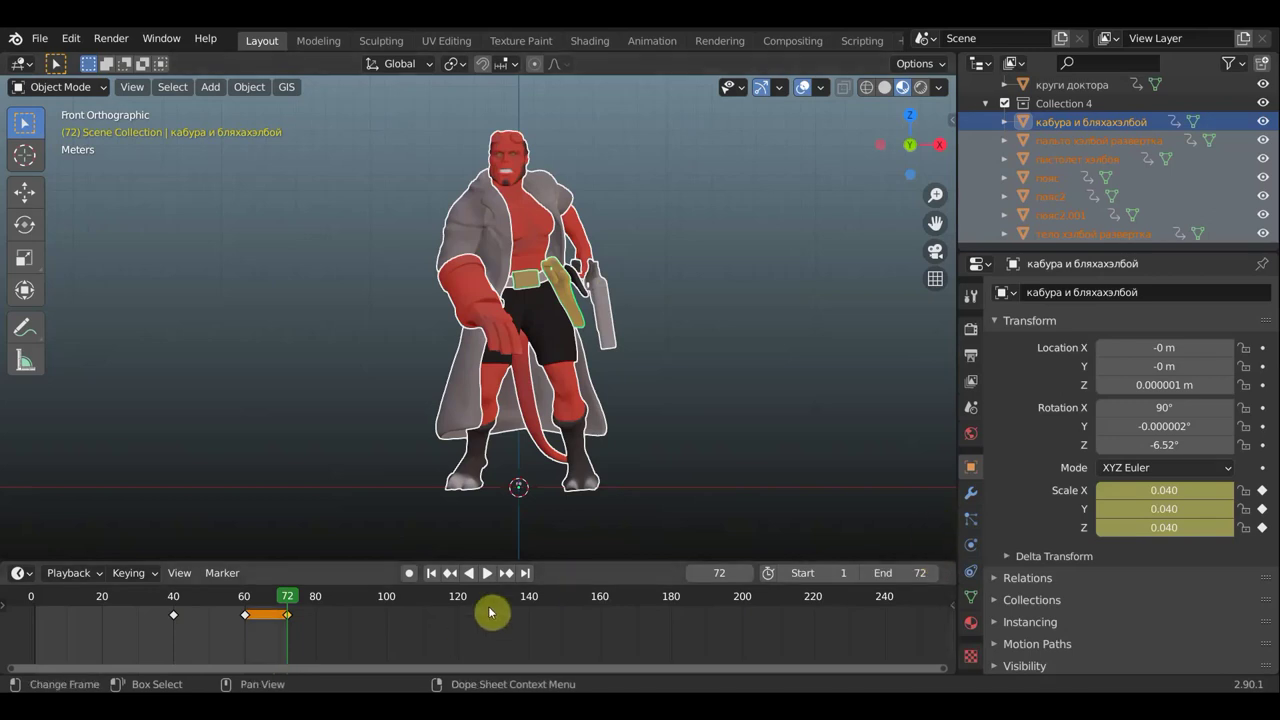
{"action": "left_click", "coordinate": [487, 573]}
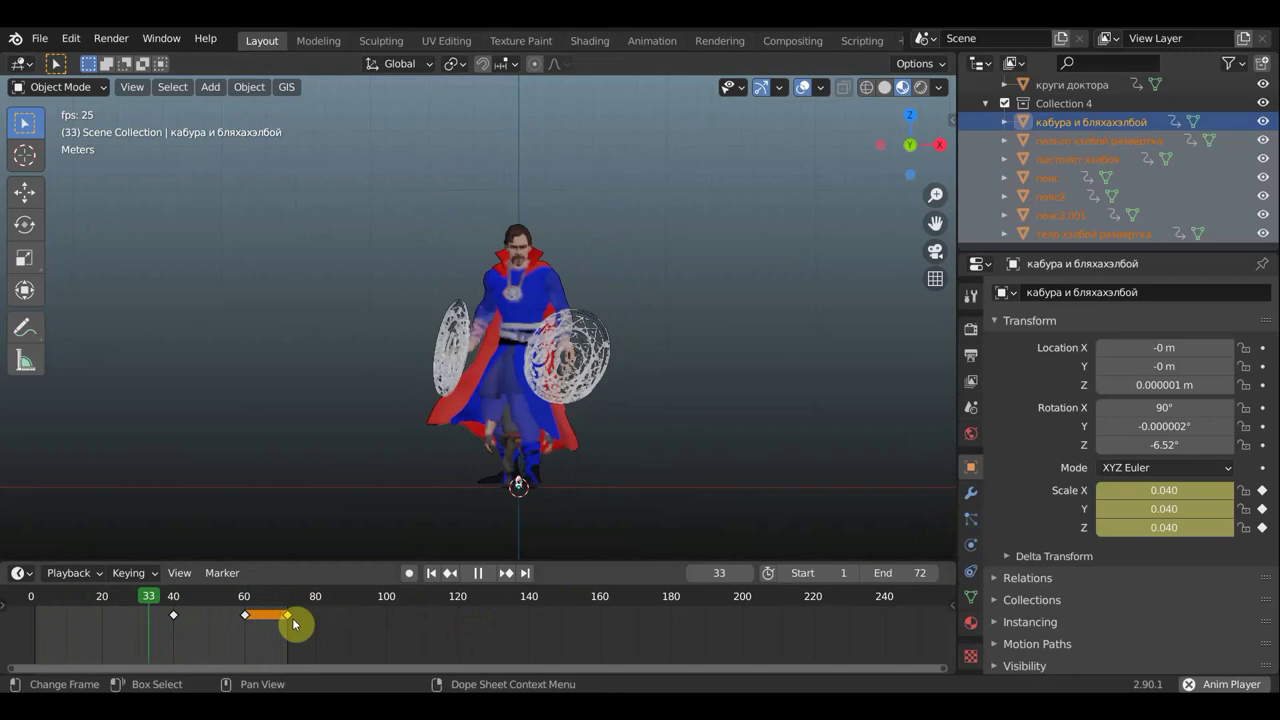
{"action": "left_click", "coordinate": [478, 573]}
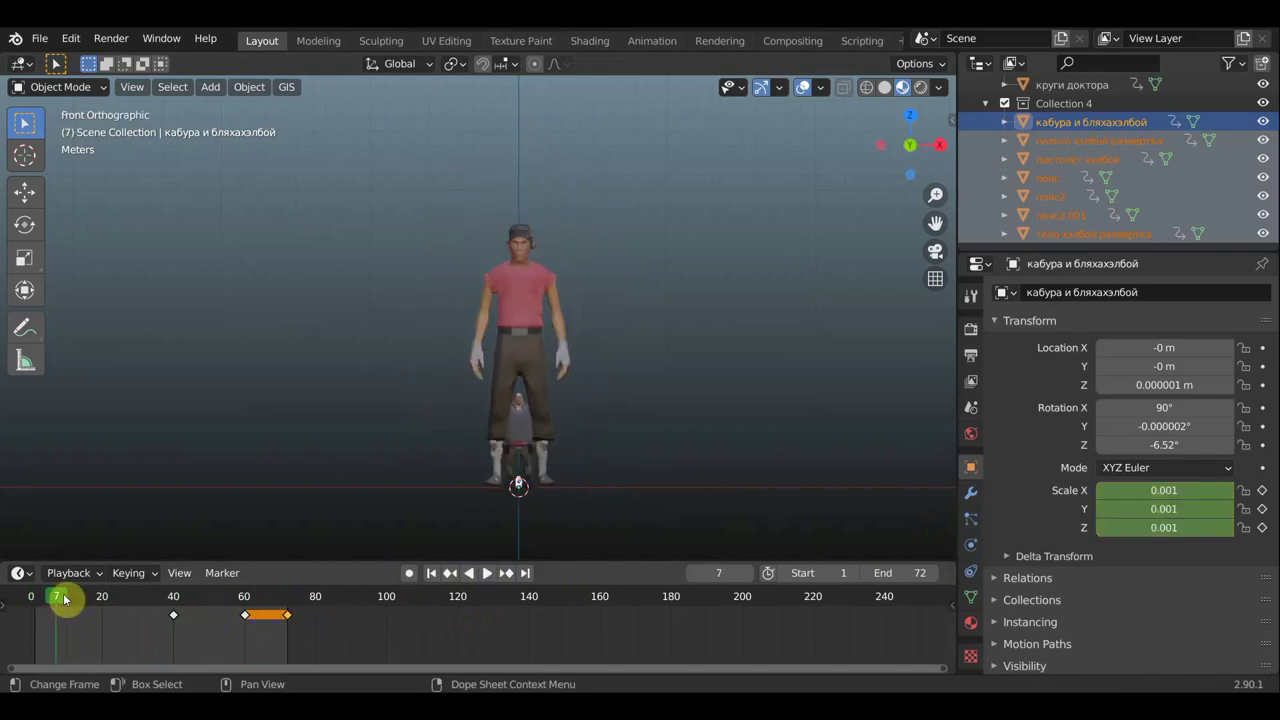
{"action": "left_click_drag", "start_coordinate": [63, 600], "coordinate": [282, 650]}
{"action": "left_click_drag", "start_coordinate": [266, 648], "coordinate": [95, 632]}
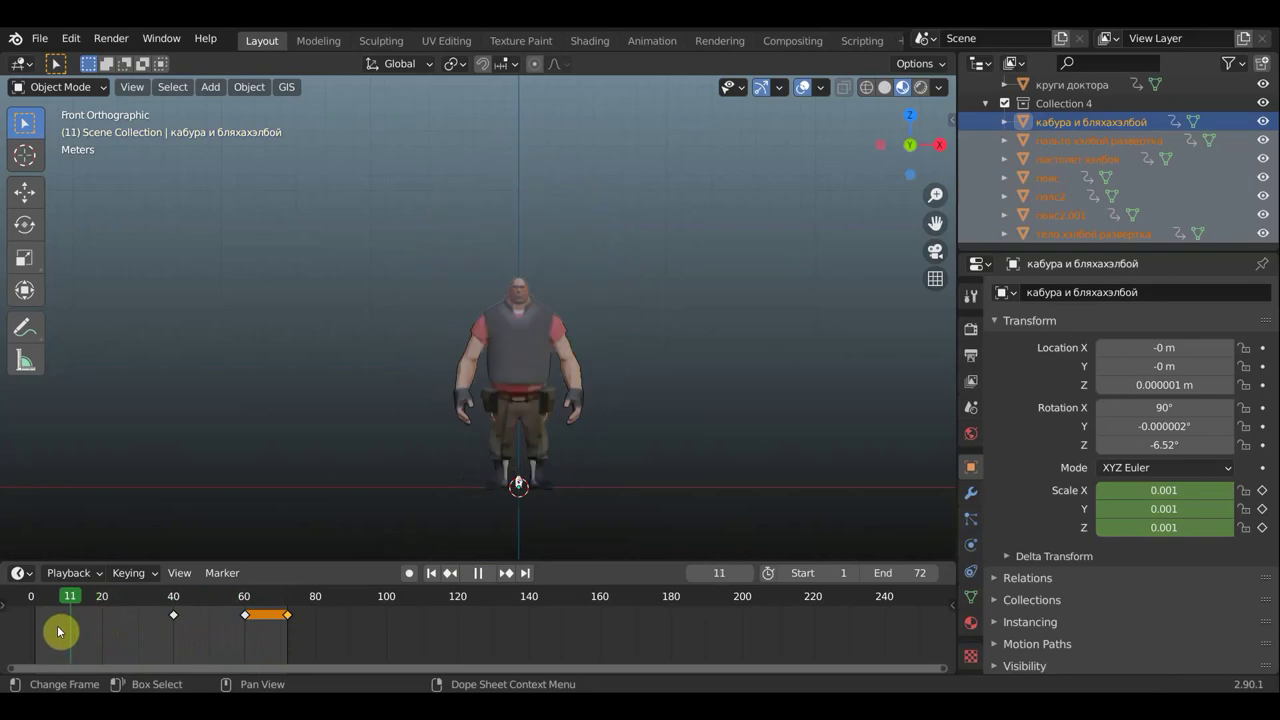
{"action": "key", "text": "space"}
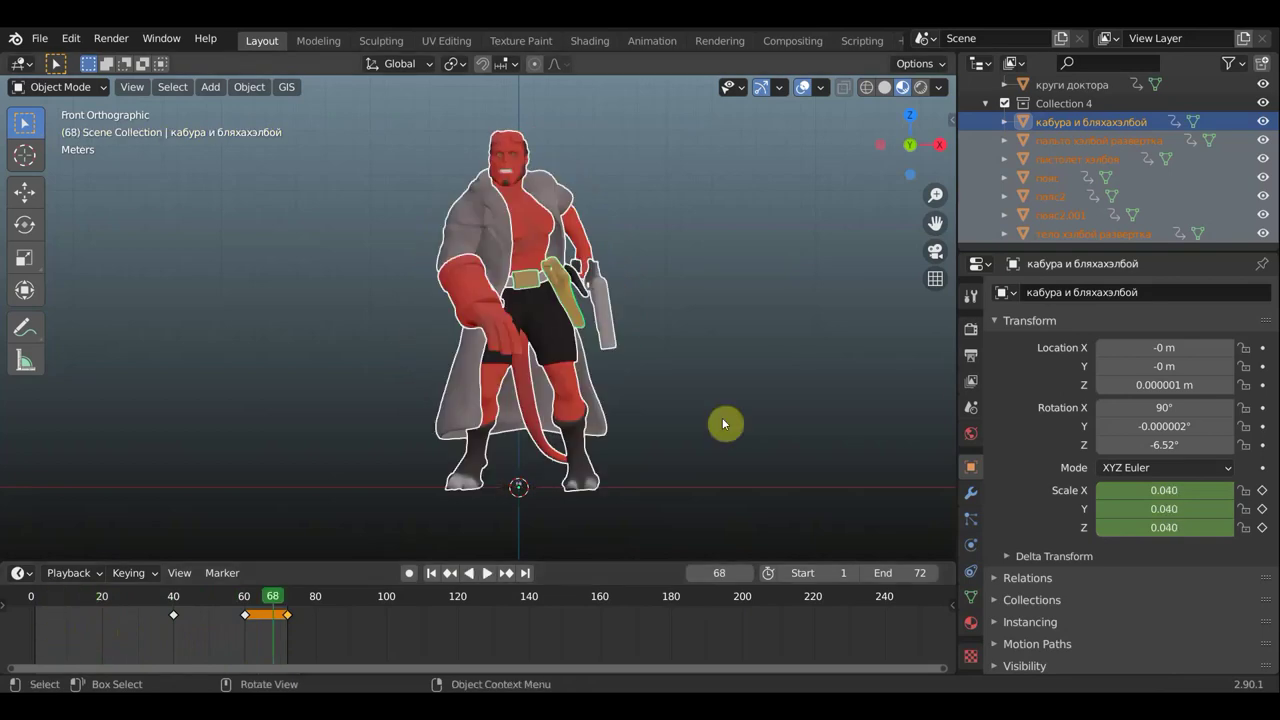